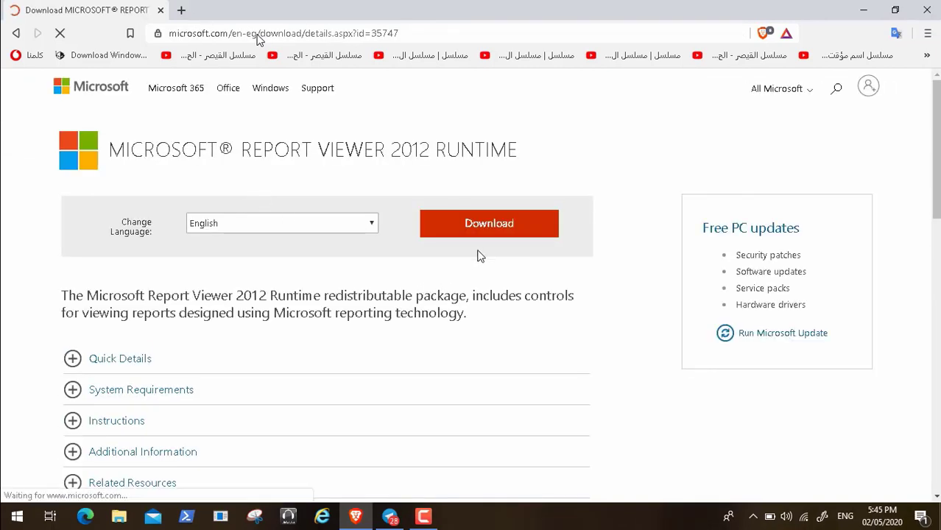
Step: Download the Microsoft Report Viewer 2012 Runtime in English and save ReportViewer.msi in D:\ADToolsCollection\Transformers
click(480, 227)
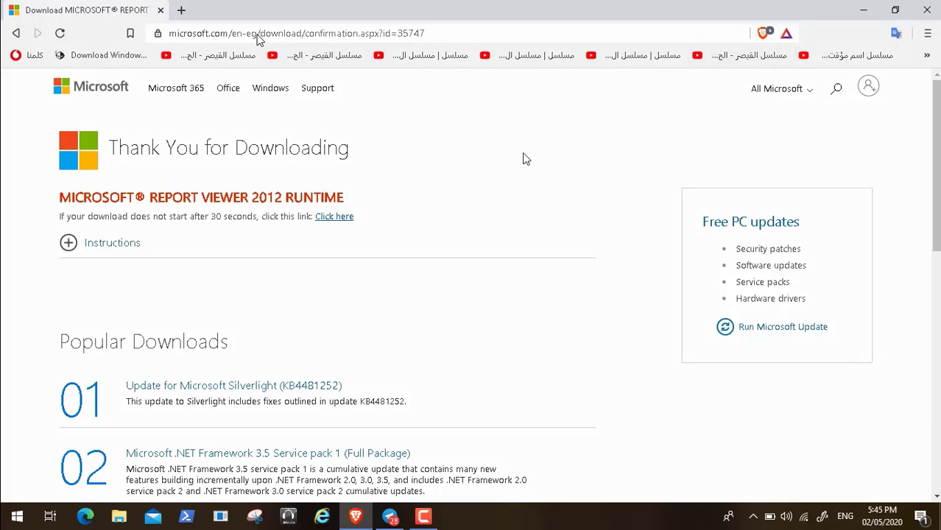
click(341, 218)
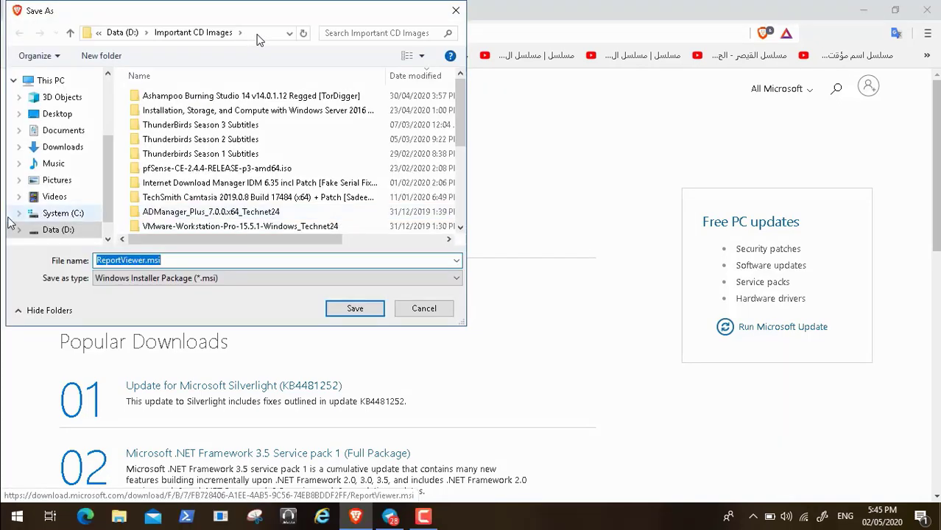
click(57, 229)
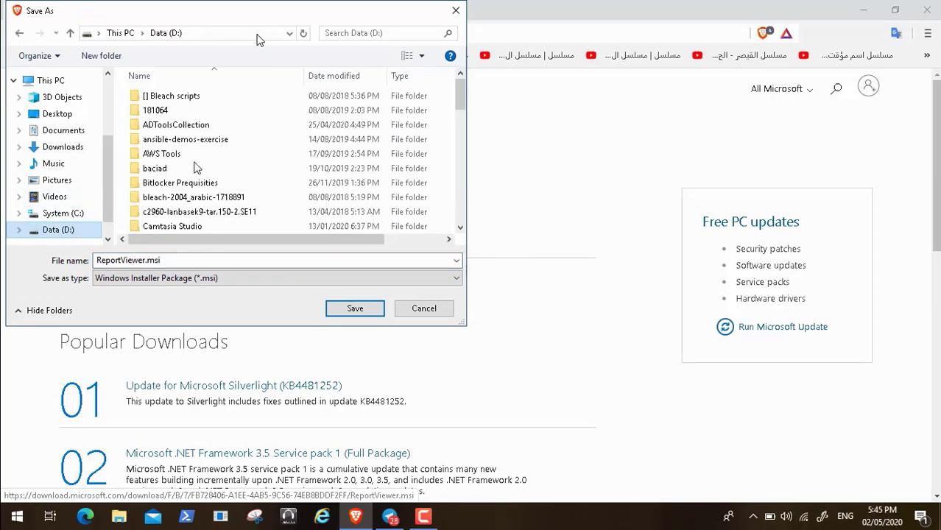
double_click(221, 126)
scroll(456, 222, down, 3)
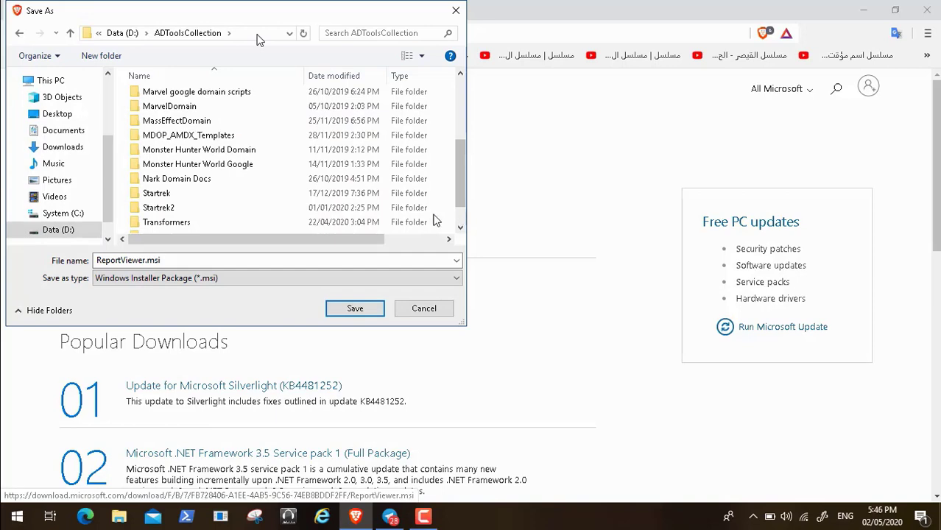
double_click(201, 222)
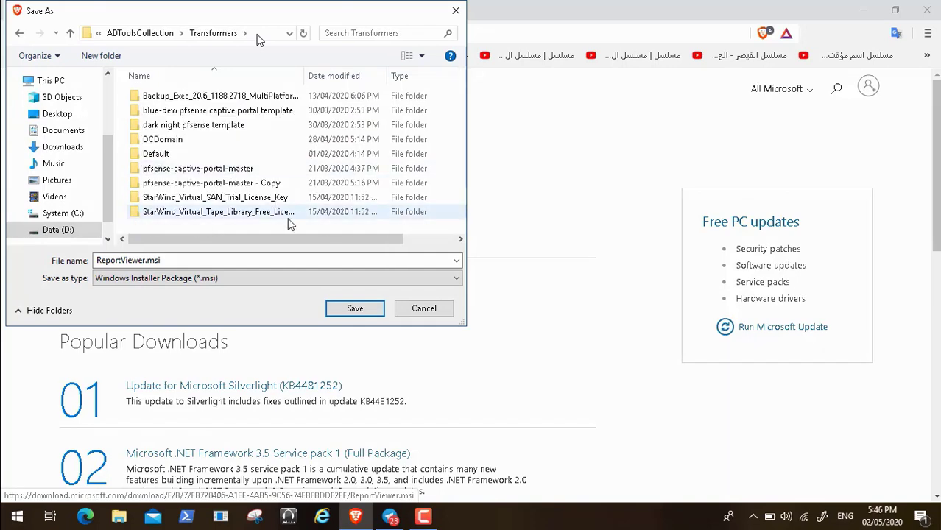
click(332, 308)
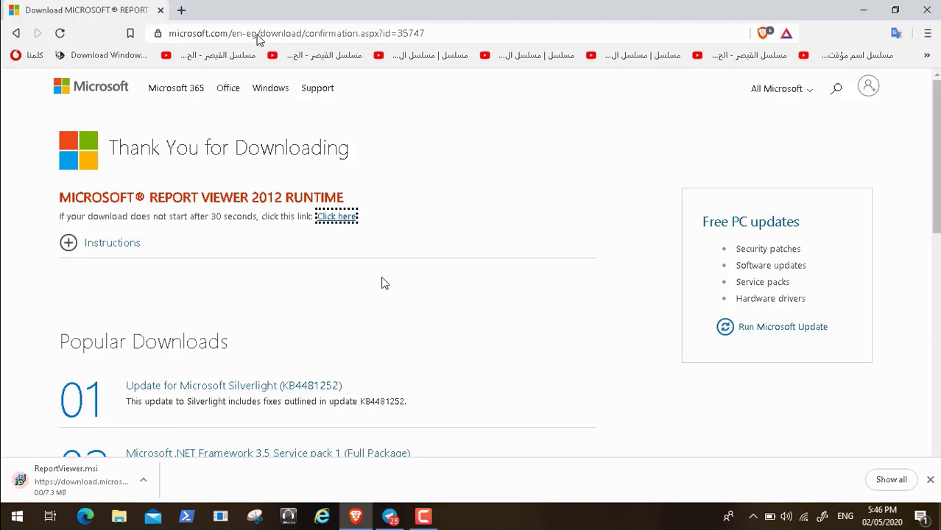
click(424, 518)
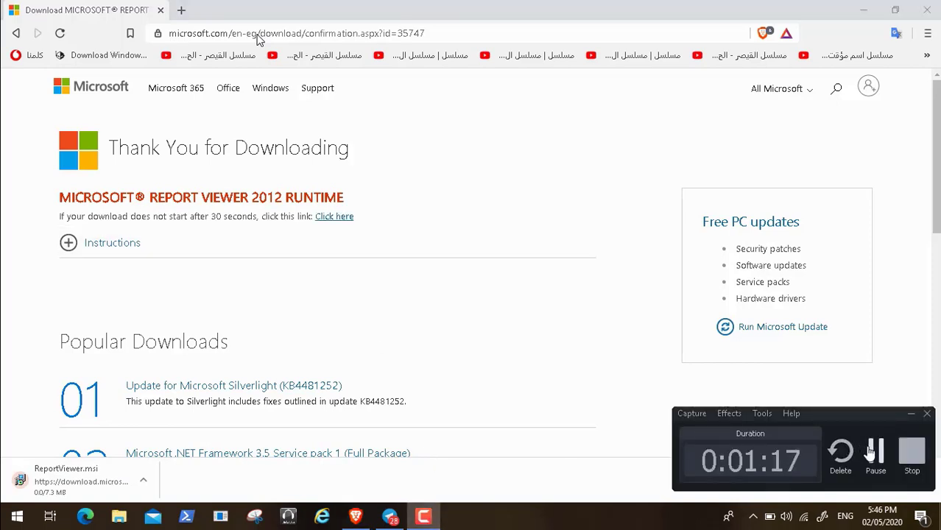
click(873, 452)
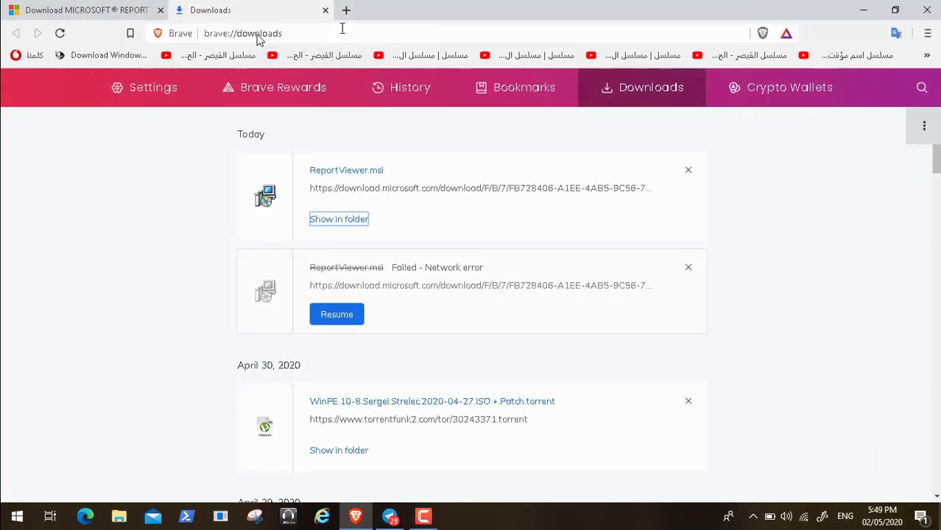
Step: Close the browser's Downloads page and the Report Viewer confirmation page
click(325, 10)
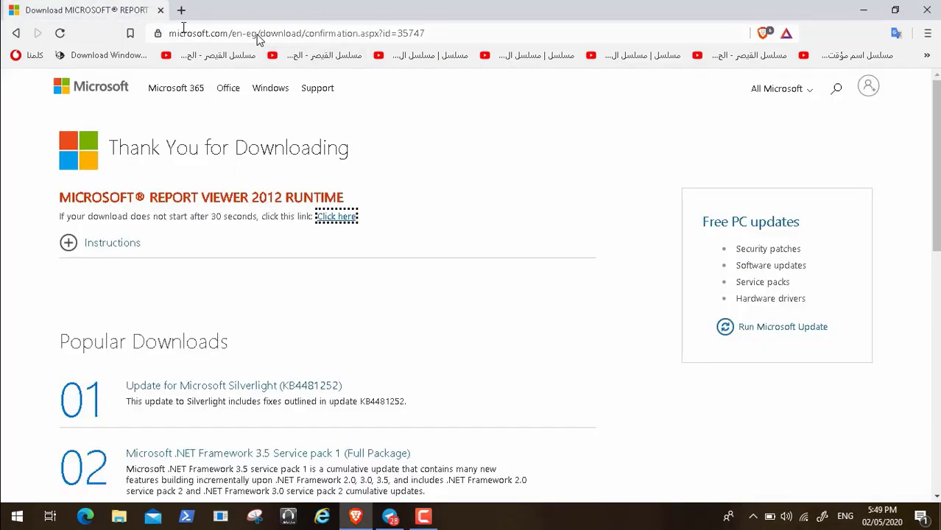
click(160, 10)
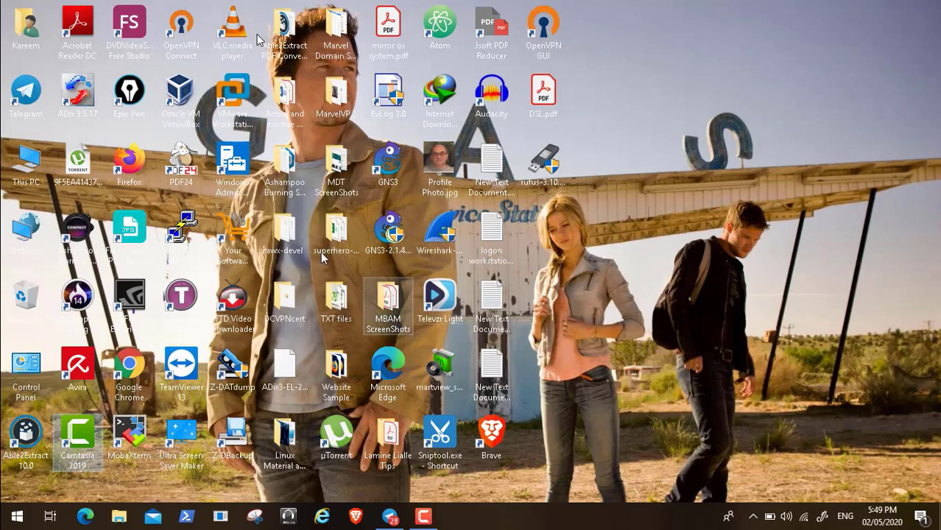
Step: Open VMware Workstation and power on the Pfsense virtual machine
click(245, 103)
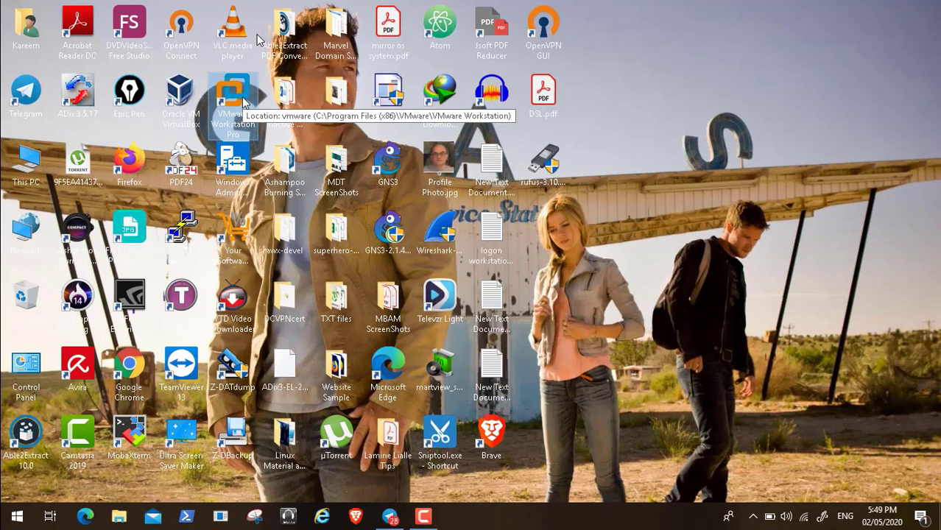
double_click(245, 103)
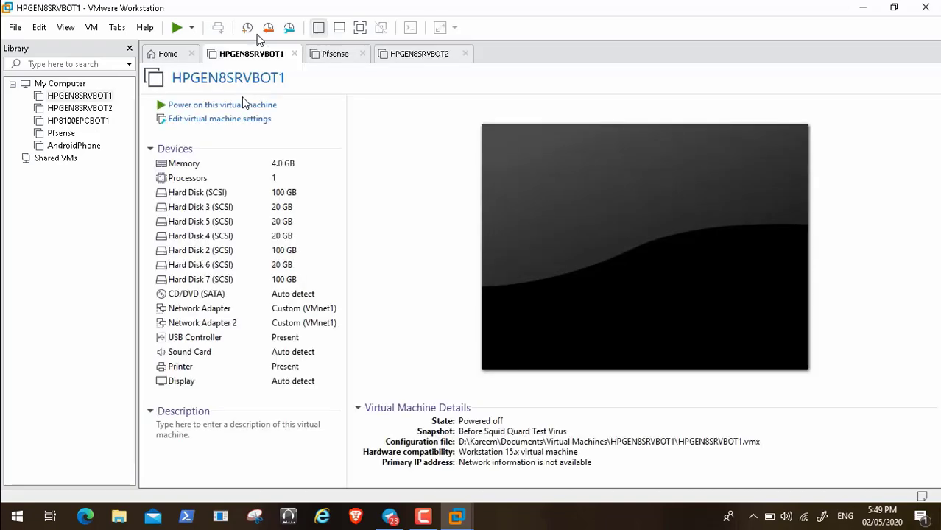
click(325, 59)
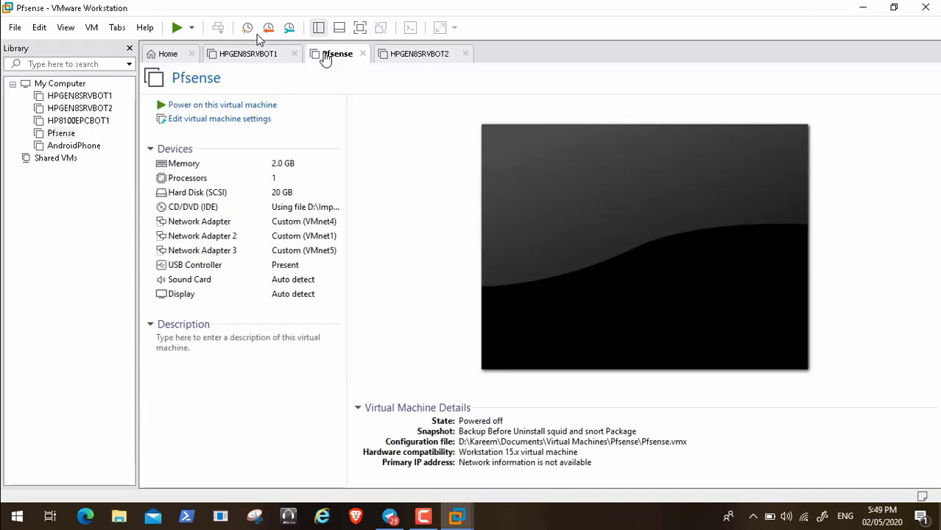
click(236, 105)
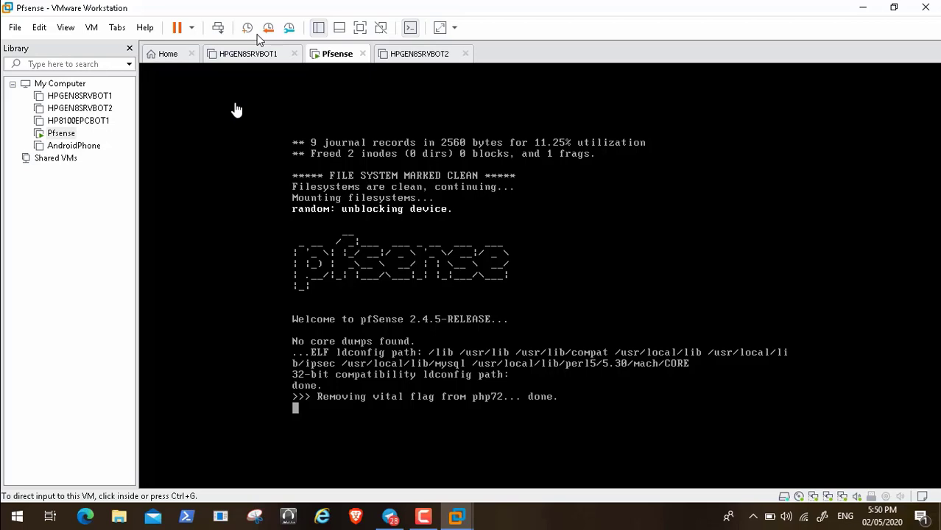
mouse_move(34, 506)
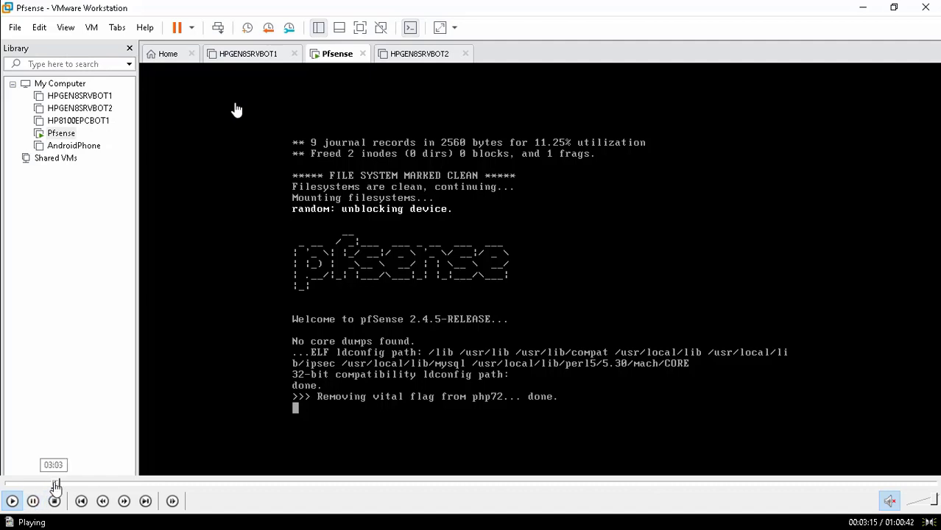
click(60, 484)
click(73, 484)
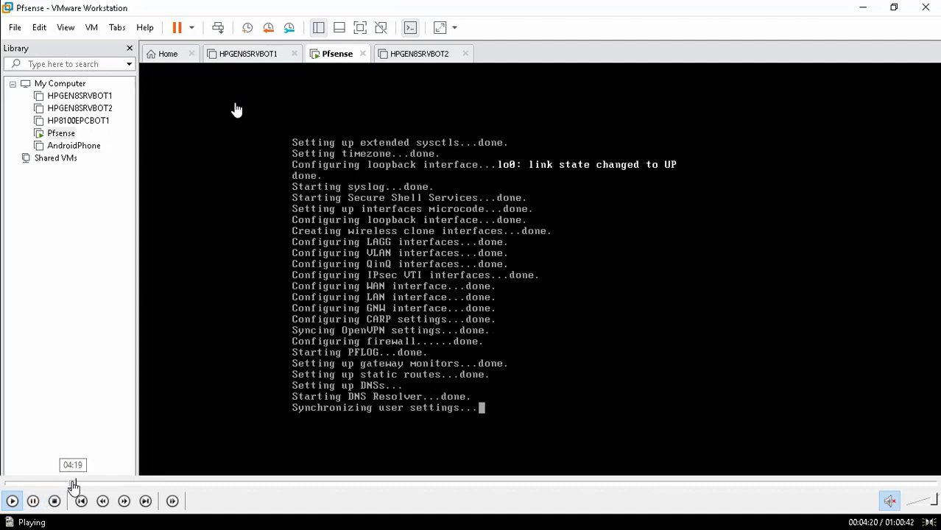
click(79, 484)
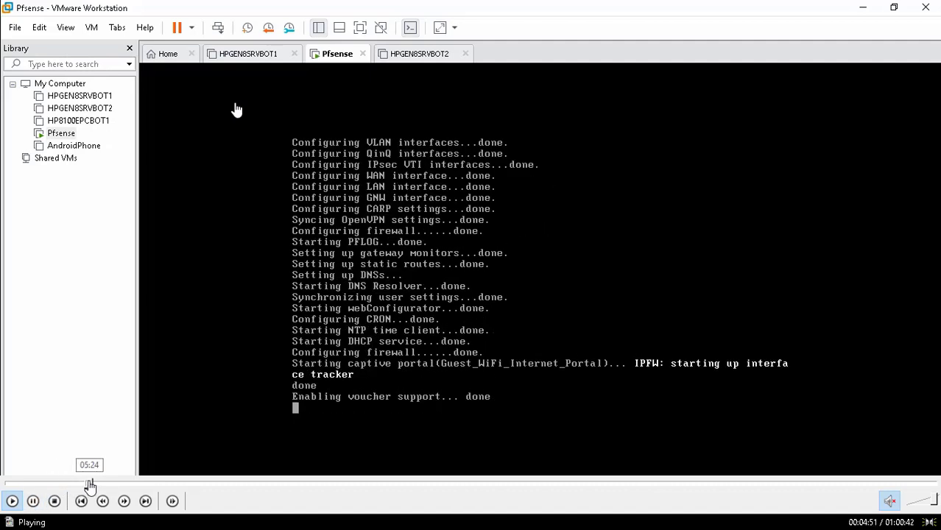
click(88, 484)
click(95, 484)
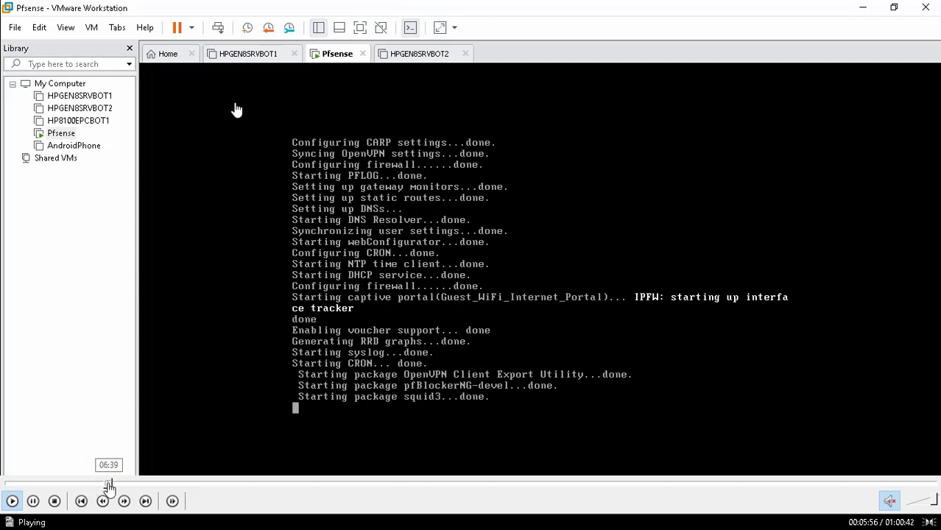
click(109, 484)
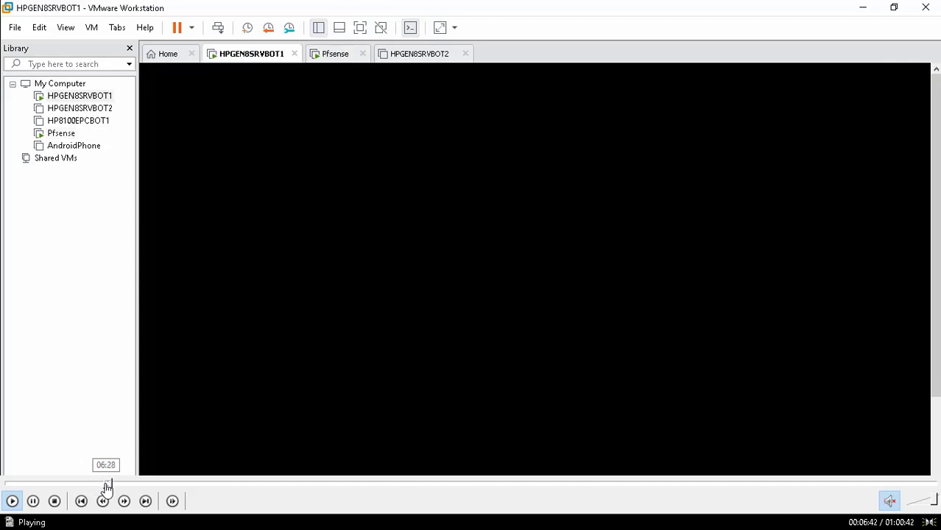
click(106, 483)
click(100, 483)
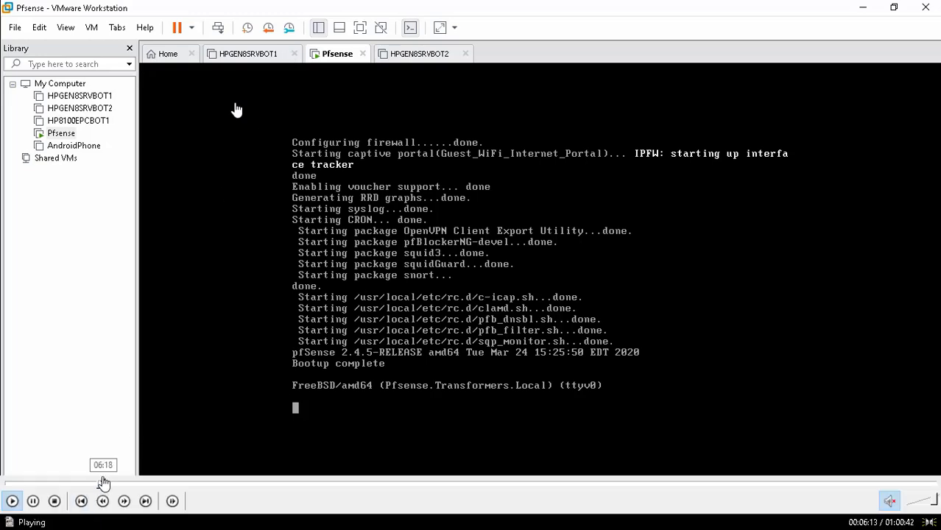
click(104, 484)
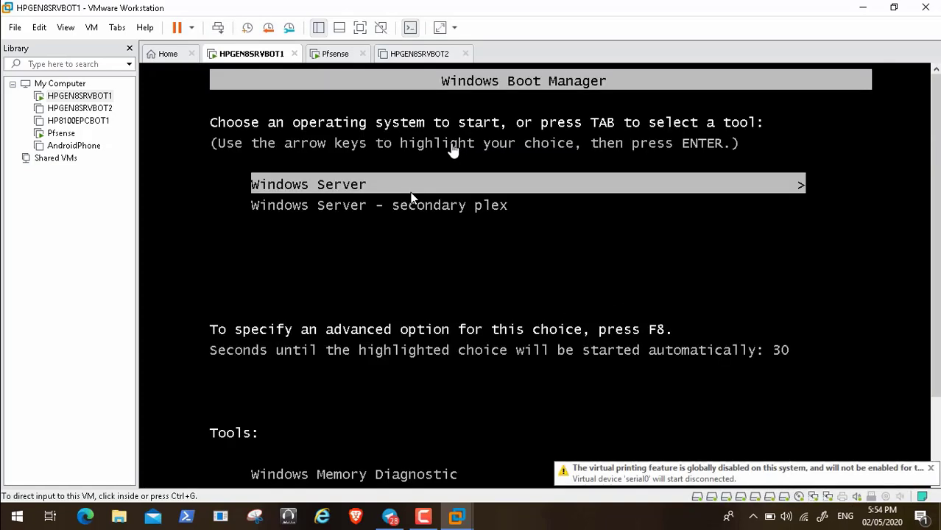
Step: Boot the HPGEN8SRVBOT1 virtual machine with the Windows Server entry and release input back to the host
click(453, 150)
key(Return)
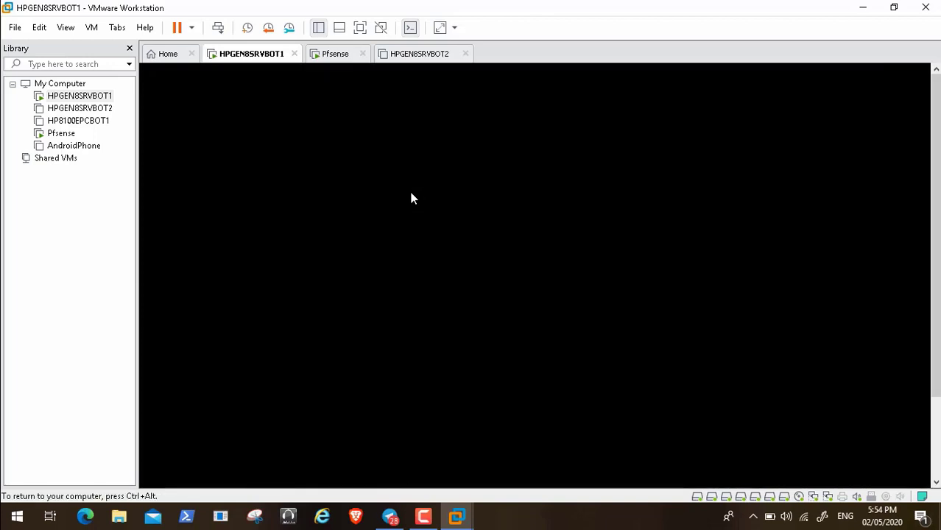
key(ctrl+alt)
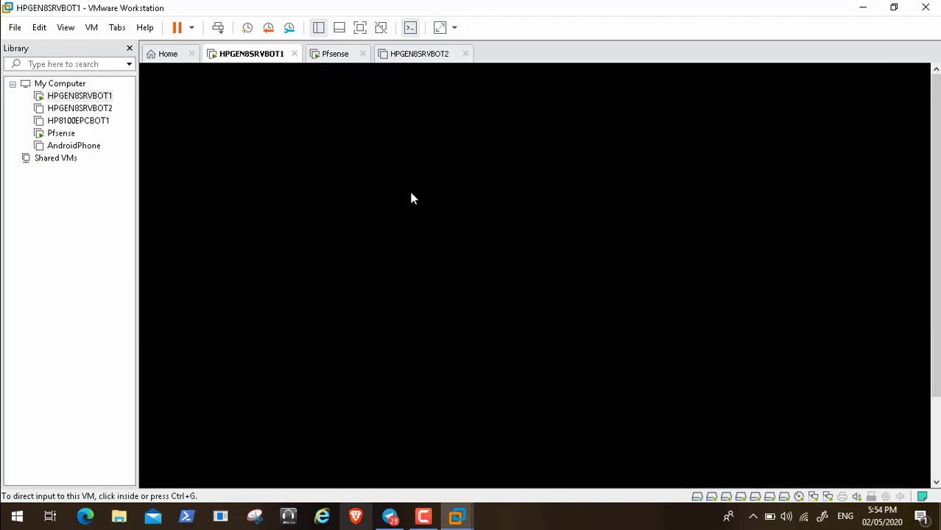
click(424, 520)
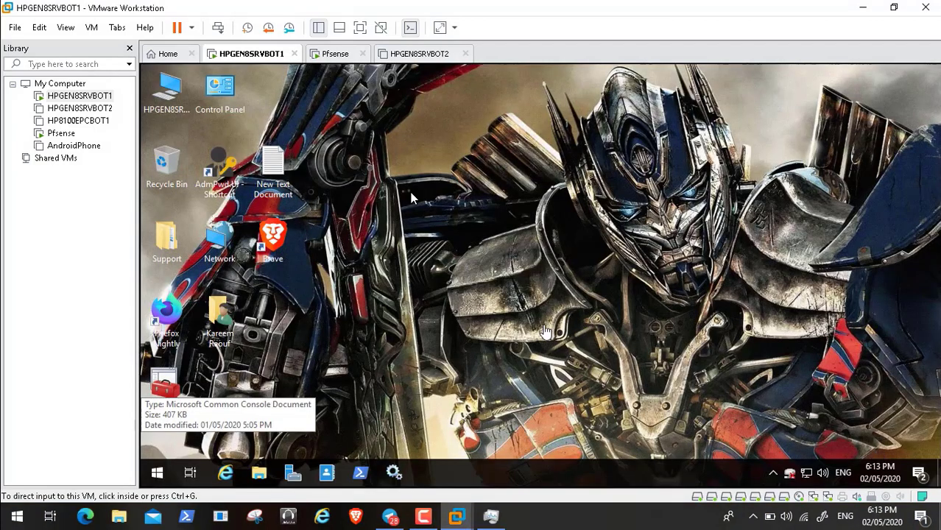
click(497, 271)
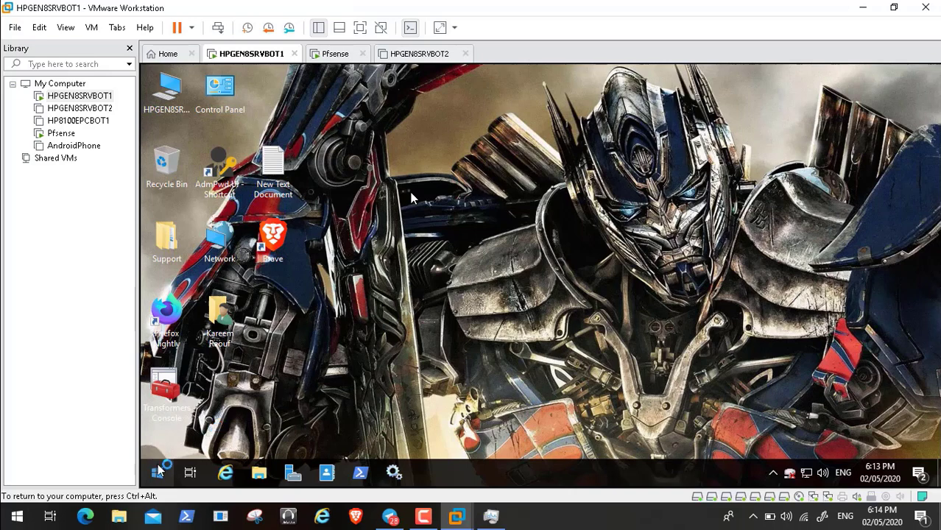
key(ctrl+alt)
click(424, 517)
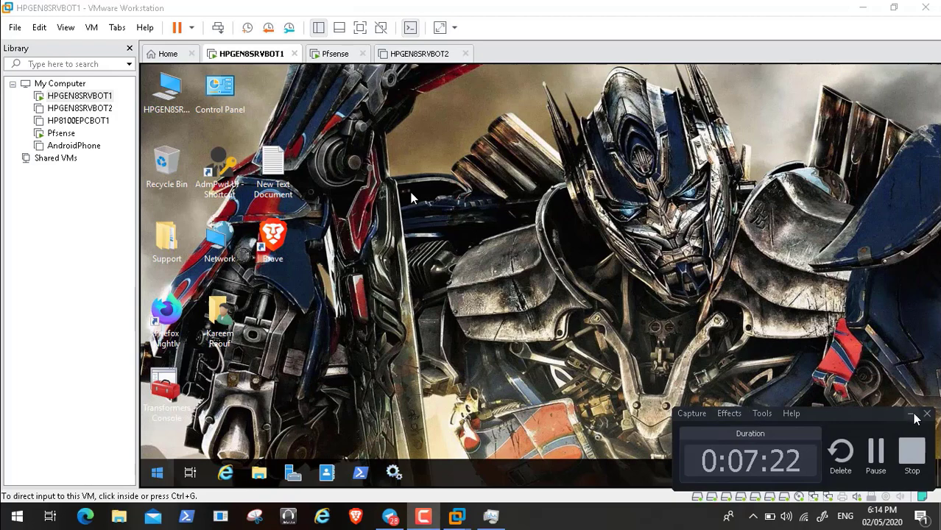
click(913, 419)
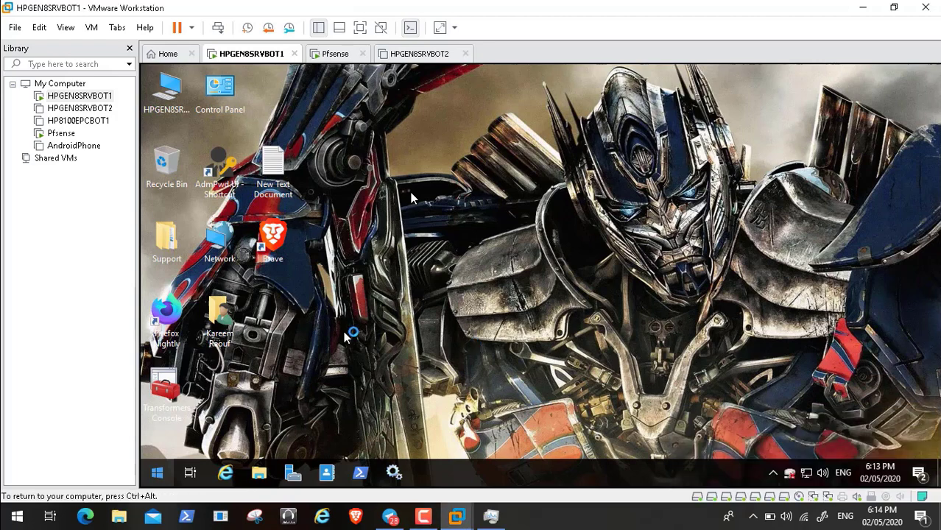
Step: Open PC settings inside the HPGEN8SRVBOT1 virtual machine
key(super)
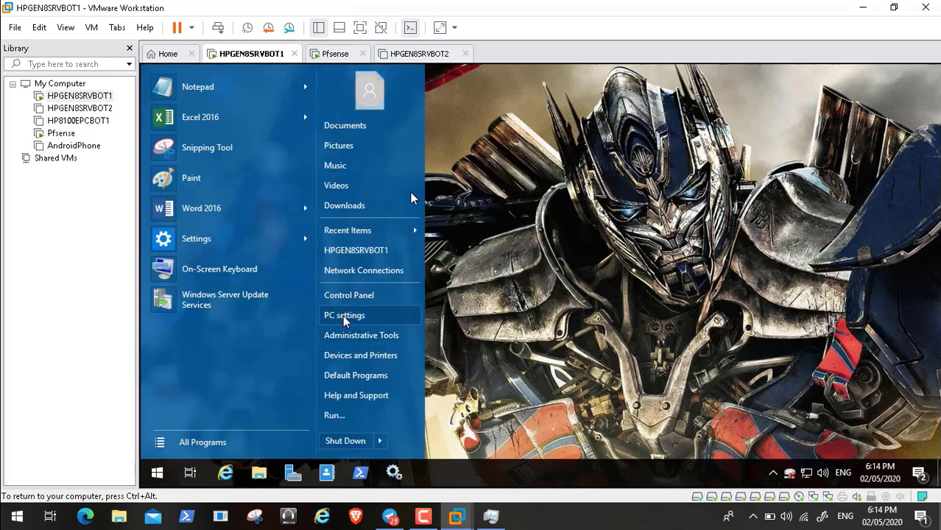
click(344, 315)
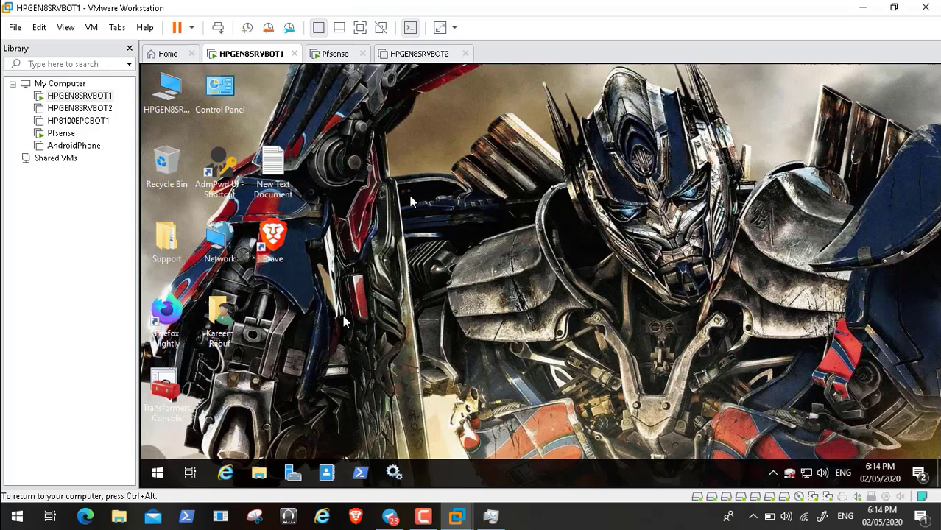
mouse_move(118, 486)
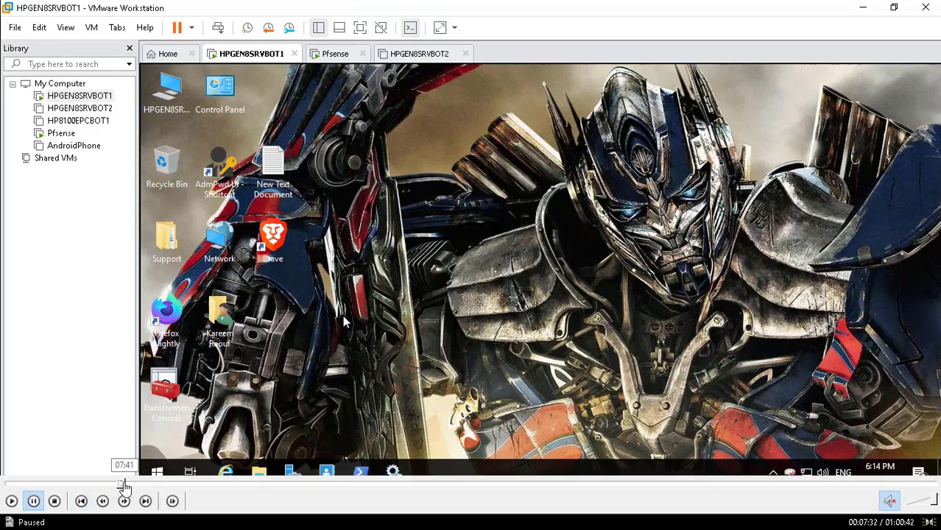
click(132, 486)
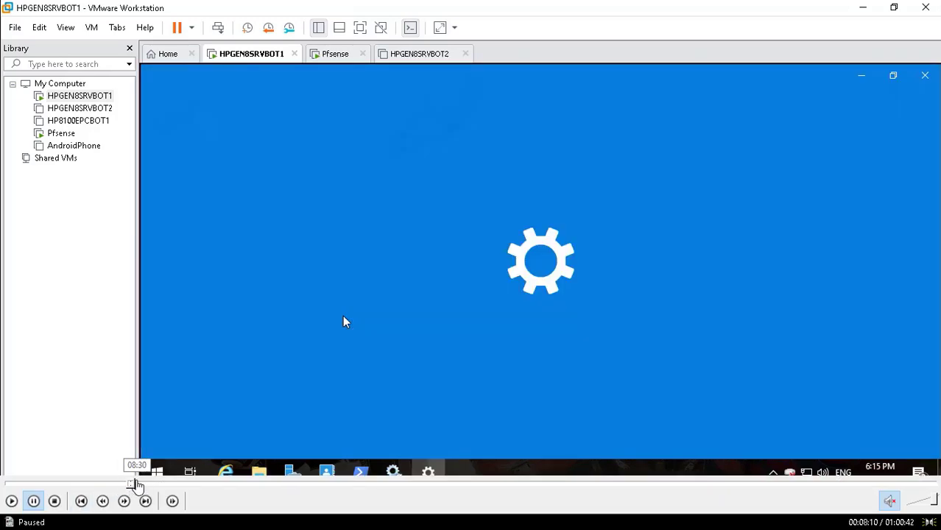
click(135, 486)
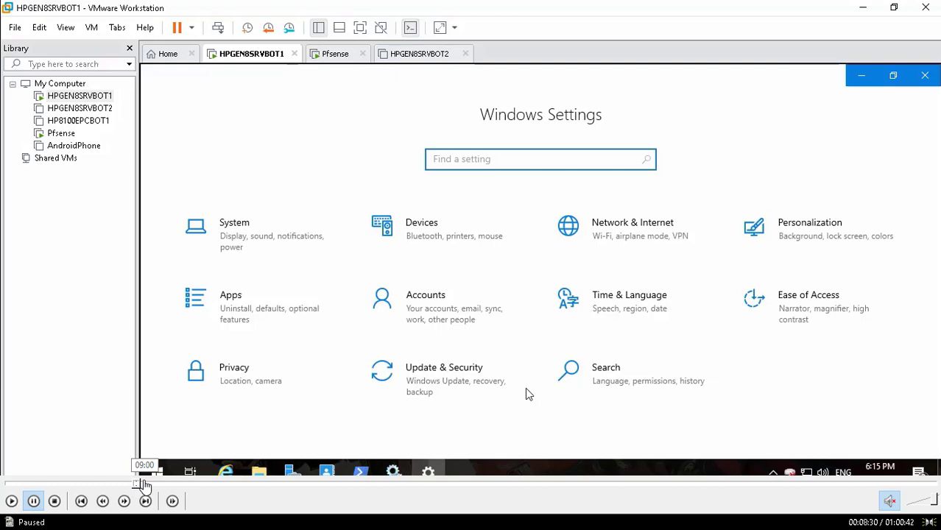
click(147, 486)
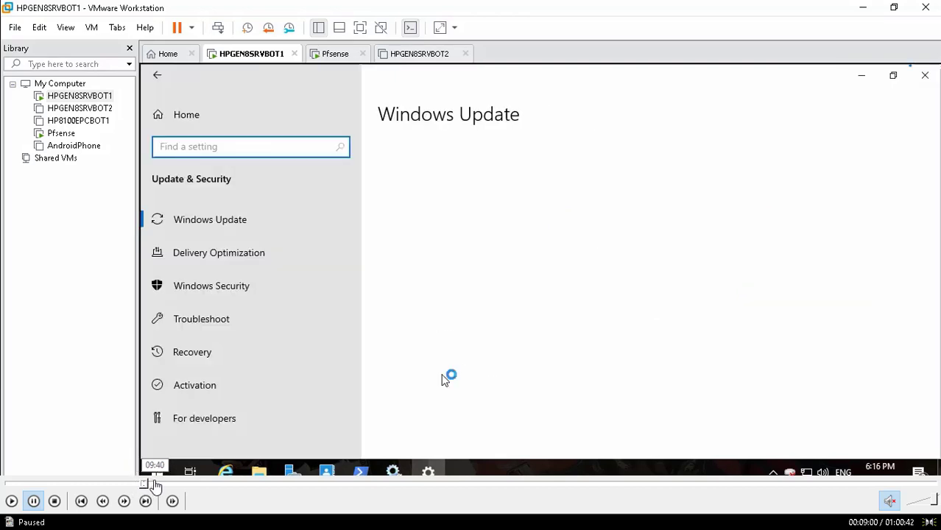
click(153, 486)
click(165, 486)
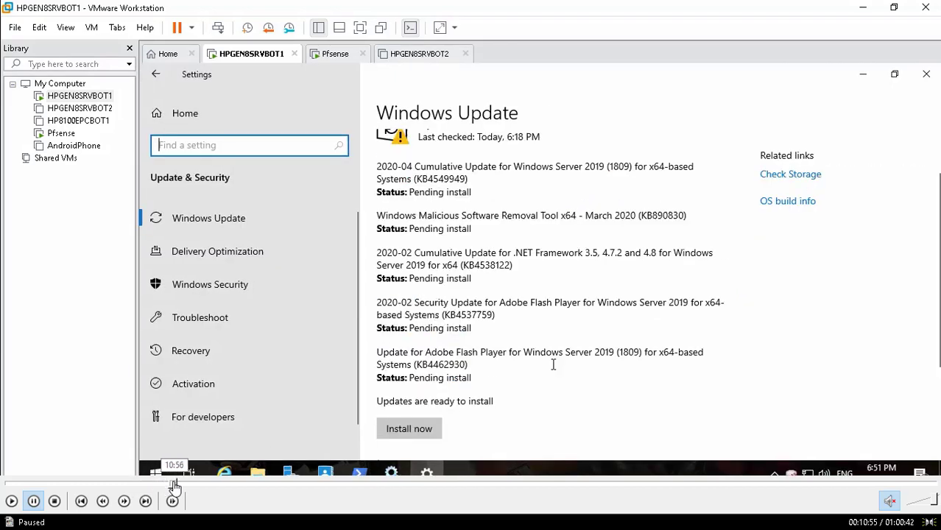
click(174, 486)
click(182, 486)
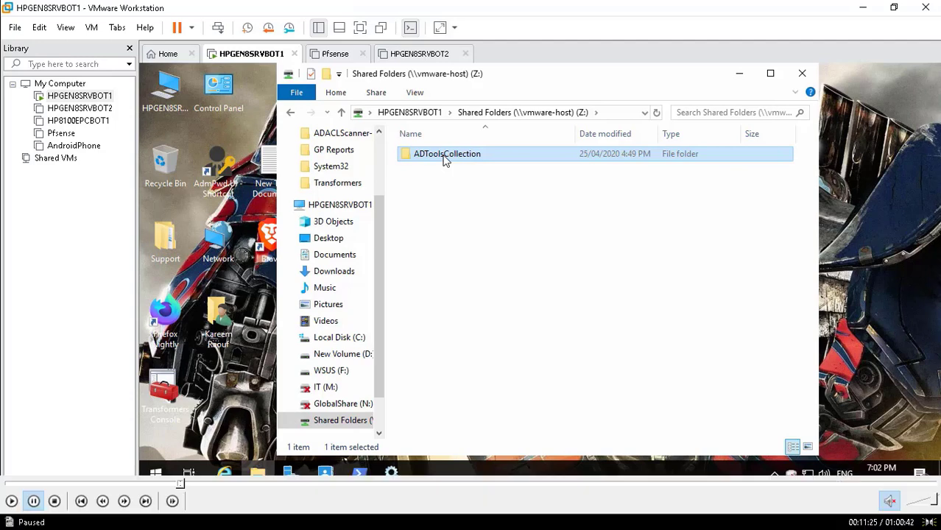
Step: Open the Transformers folder inside ADToolsCollection on the shared drive and sort its files by date modified
click(19, 500)
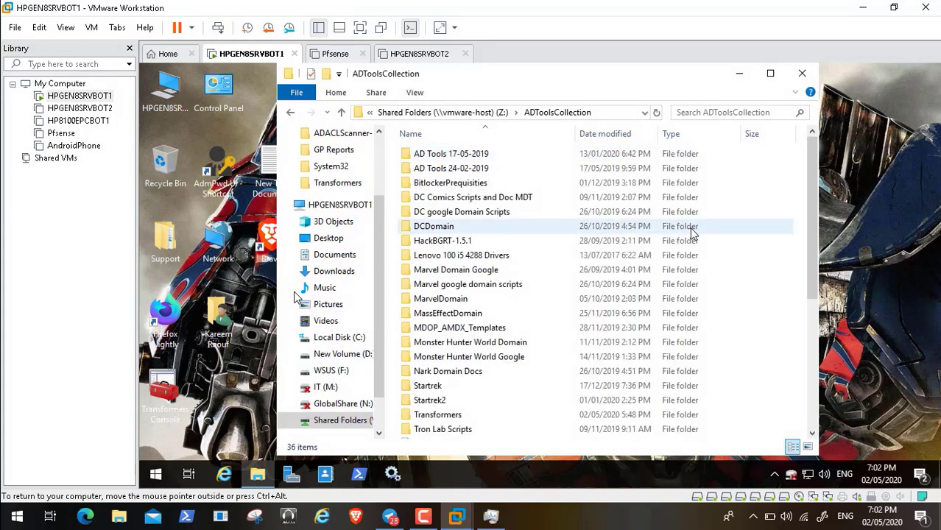
click(444, 417)
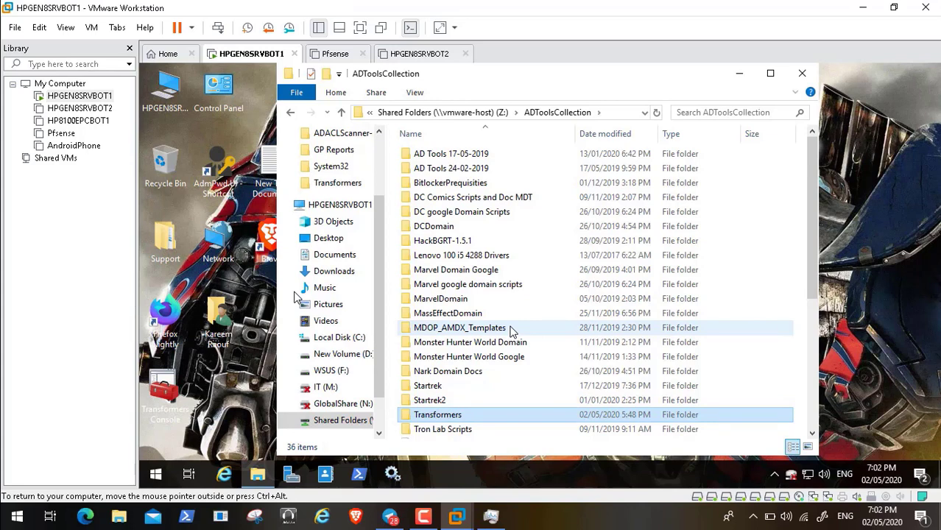
double_click(428, 416)
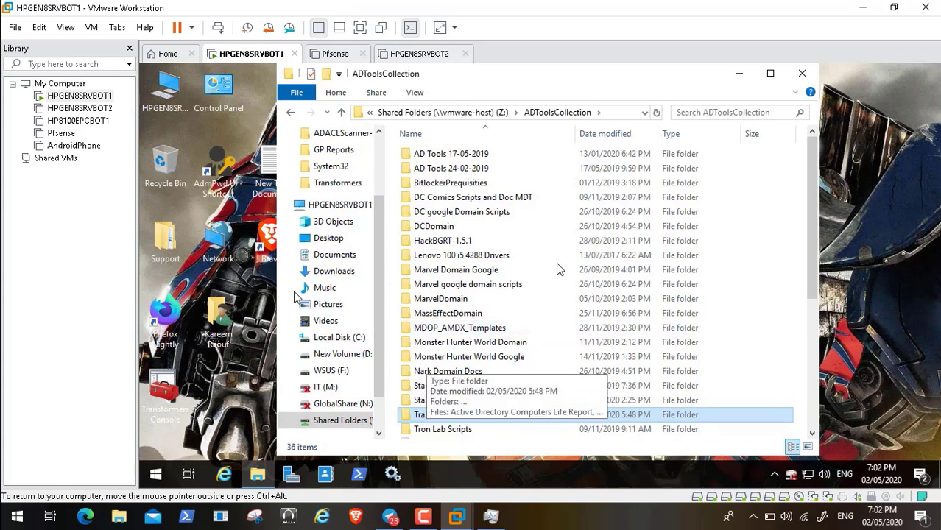
click(427, 416)
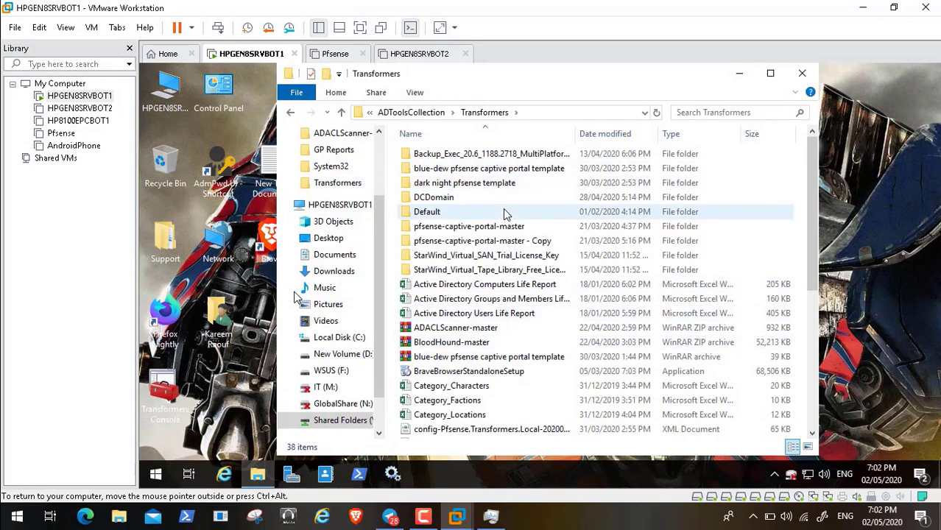
click(594, 135)
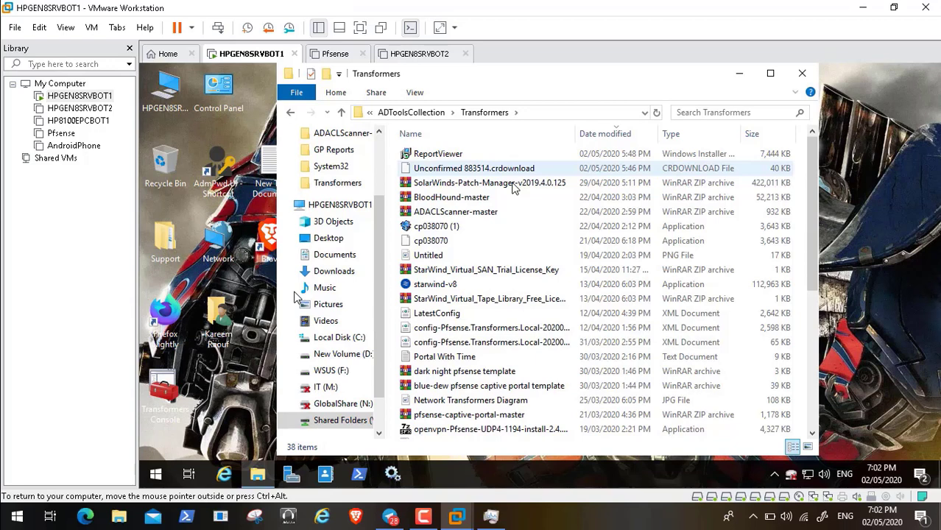
Step: Copy ReportViewer and SolarWinds-Patch-Manager-v2019.4.0.125 from the Transformers folder to New Volume (D:)
click(514, 188)
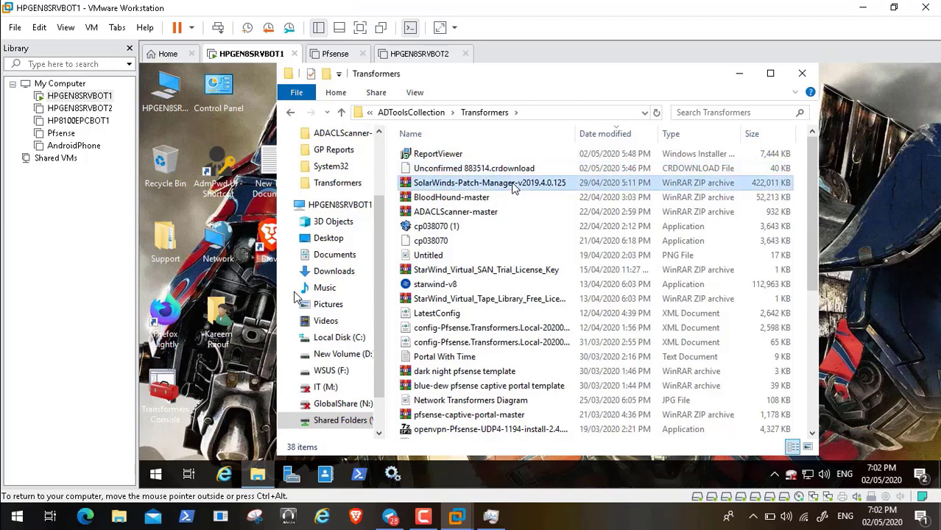
click(442, 157)
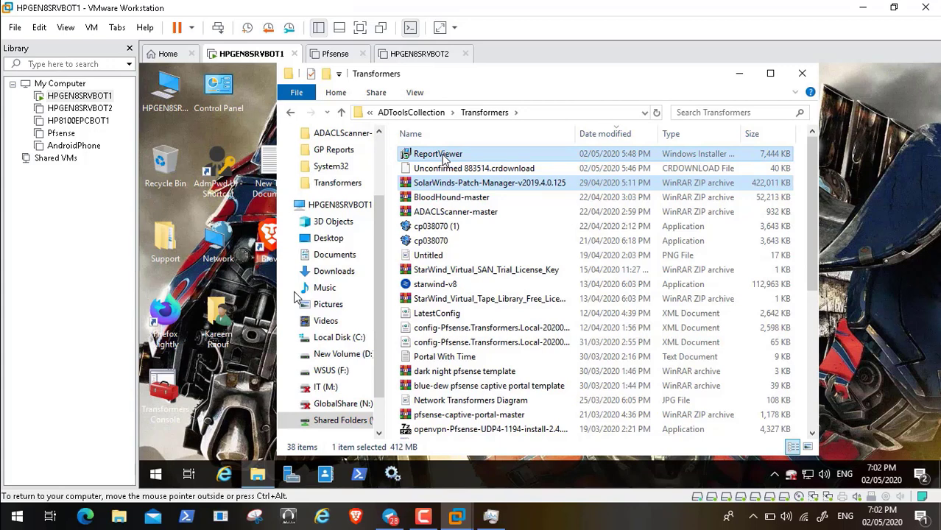
mouse_move(272, 527)
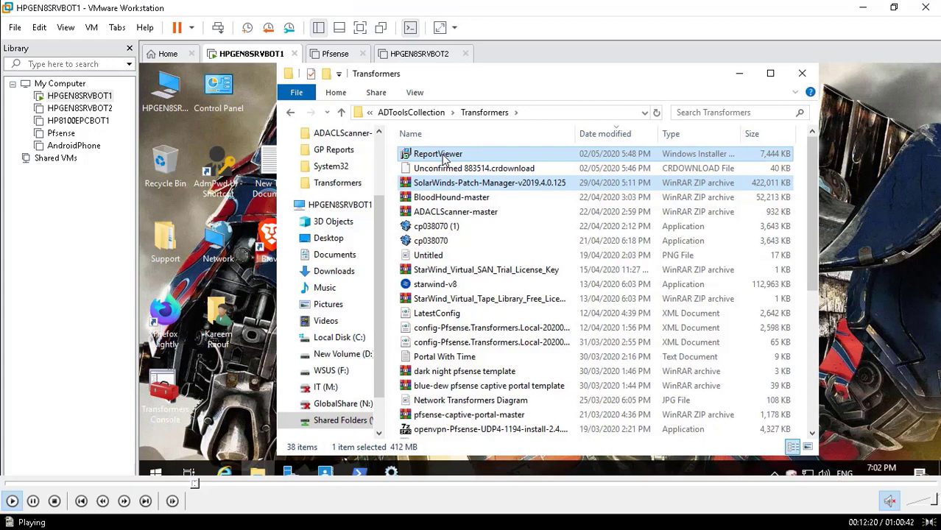
click(199, 485)
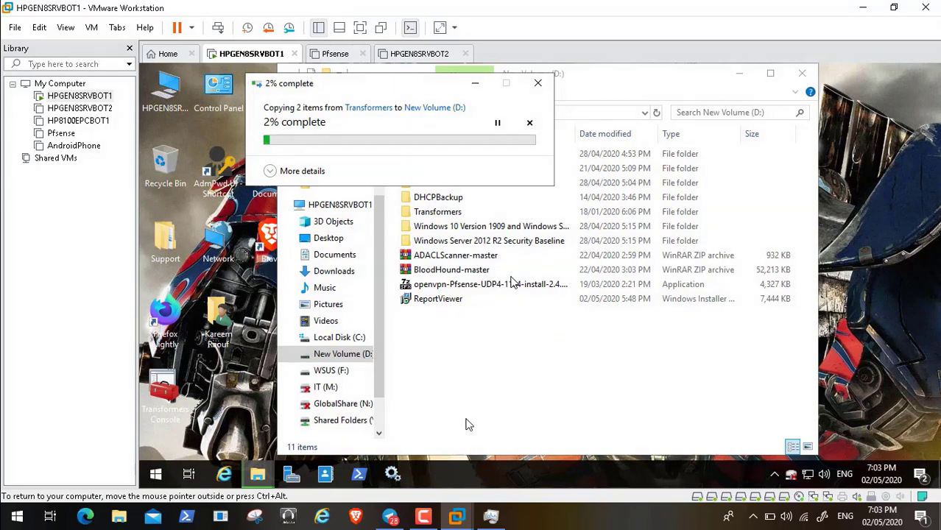
click(426, 515)
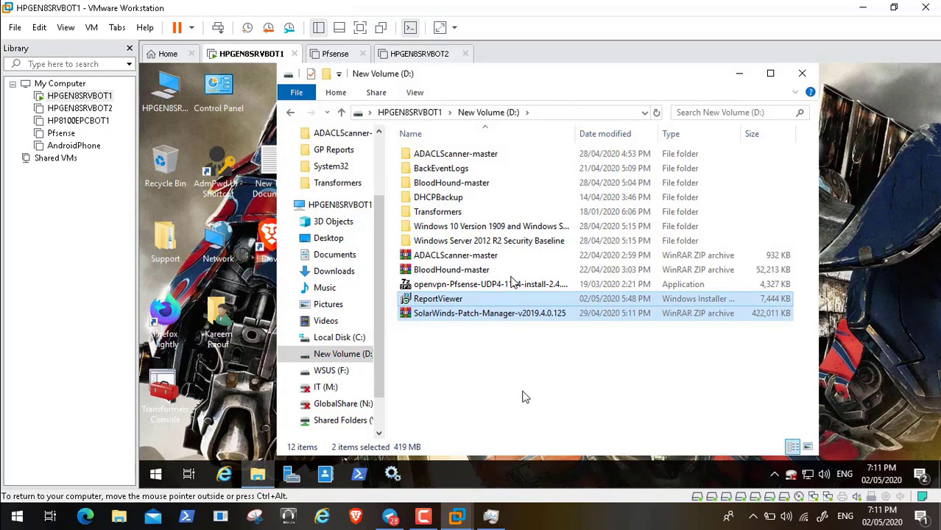
Step: Try to install Microsoft Report Viewer 2012 Runtime from the ReportViewer installer on New Volume (D:), then exit the setup
click(492, 337)
click(456, 301)
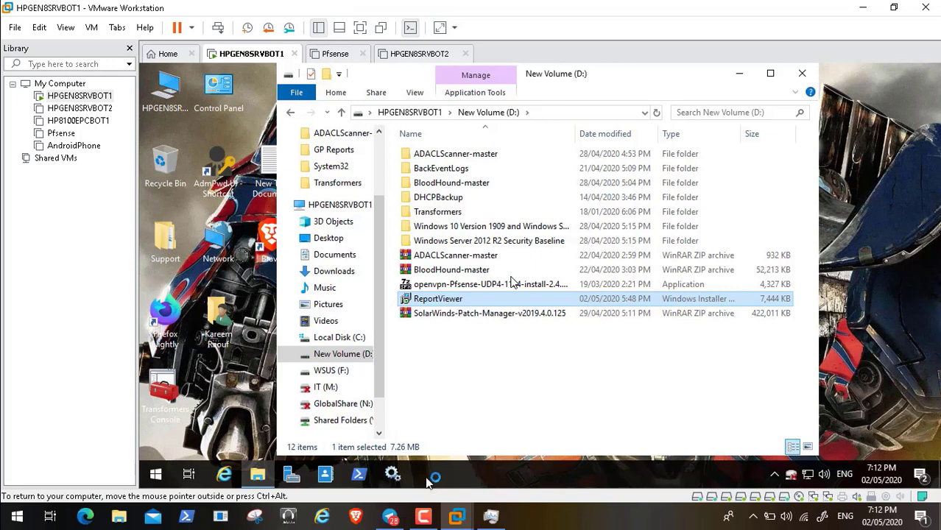
click(424, 517)
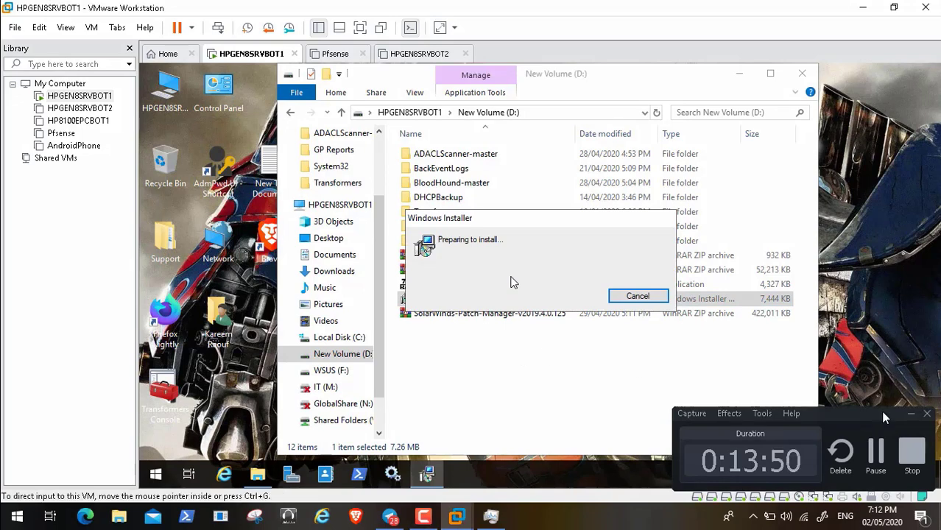
click(911, 417)
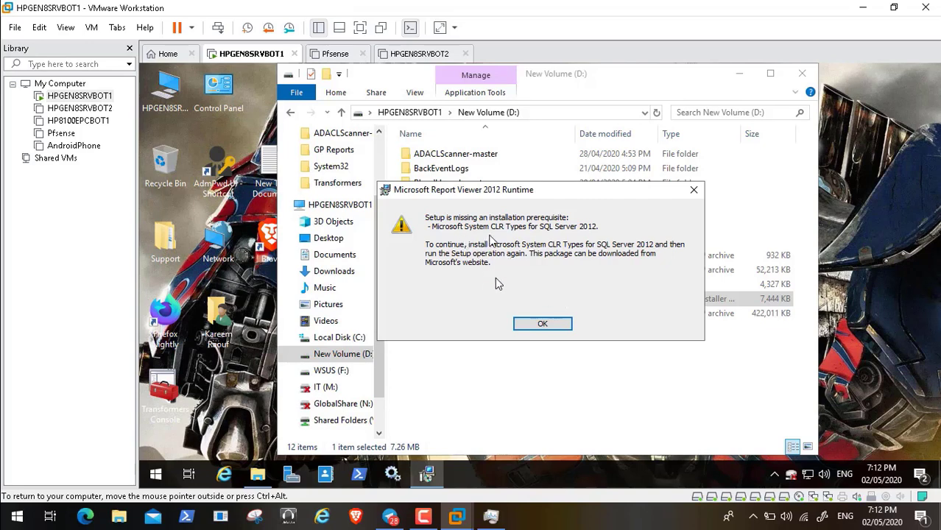
click(542, 324)
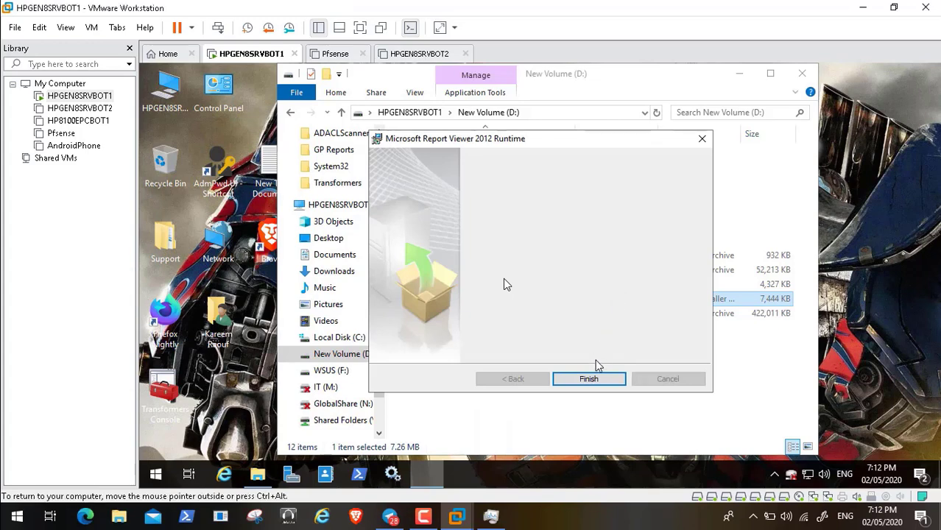
click(595, 379)
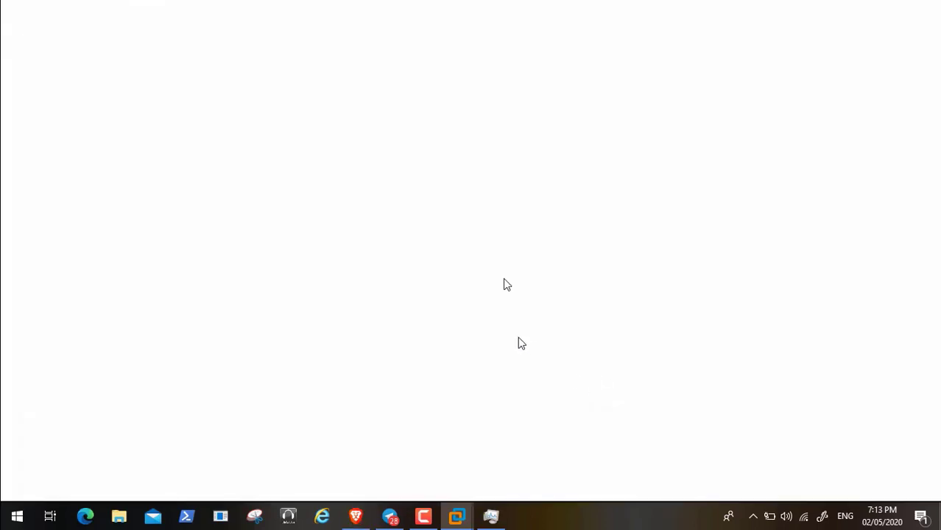
Step: Switch to the Brave browser on the host and search Google for "mictrosoft system CTR"
mouse_move(456, 516)
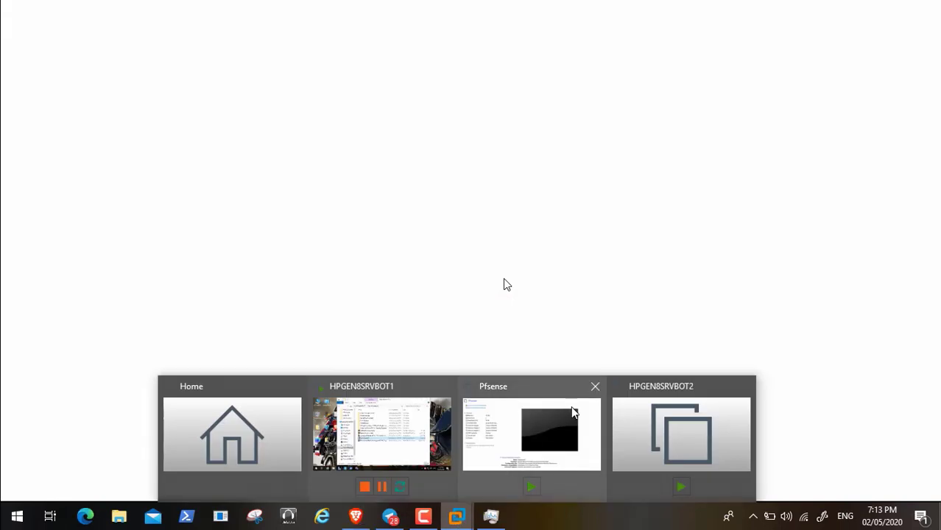
click(422, 420)
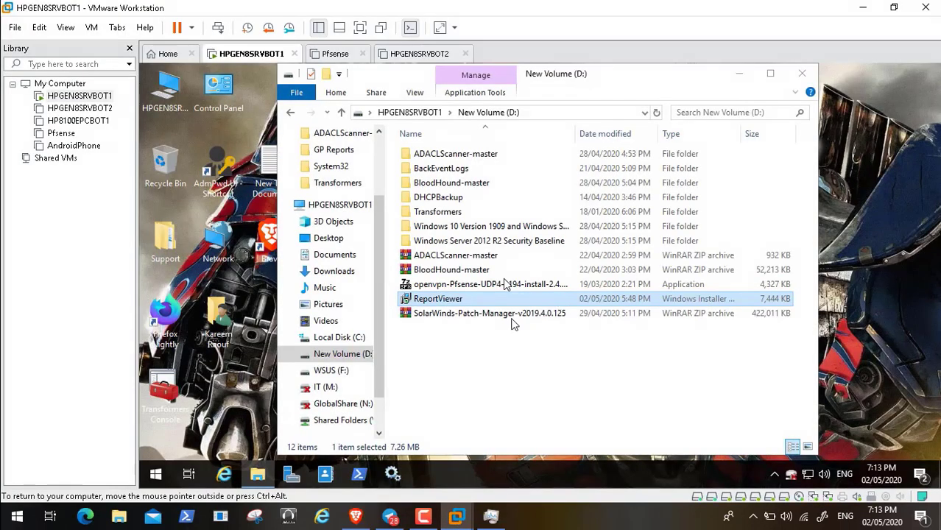
click(357, 517)
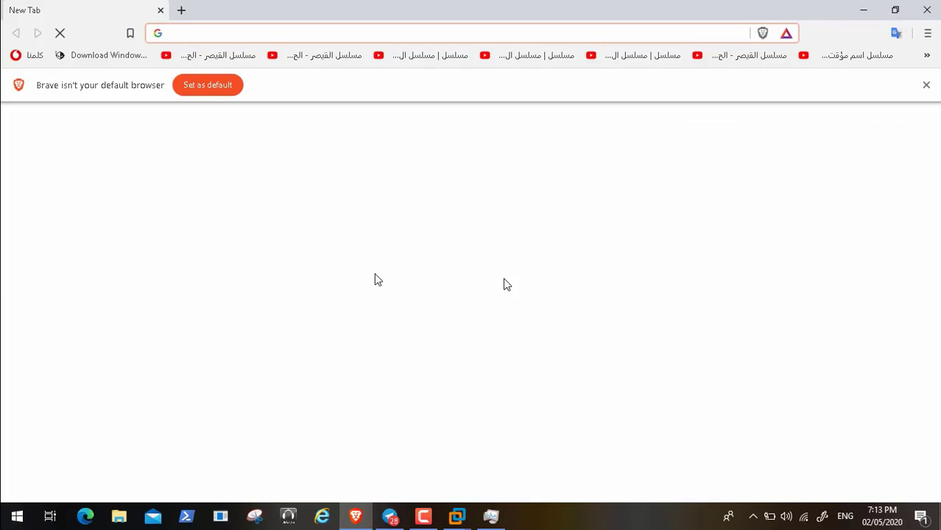
text(mictrosoft syste)
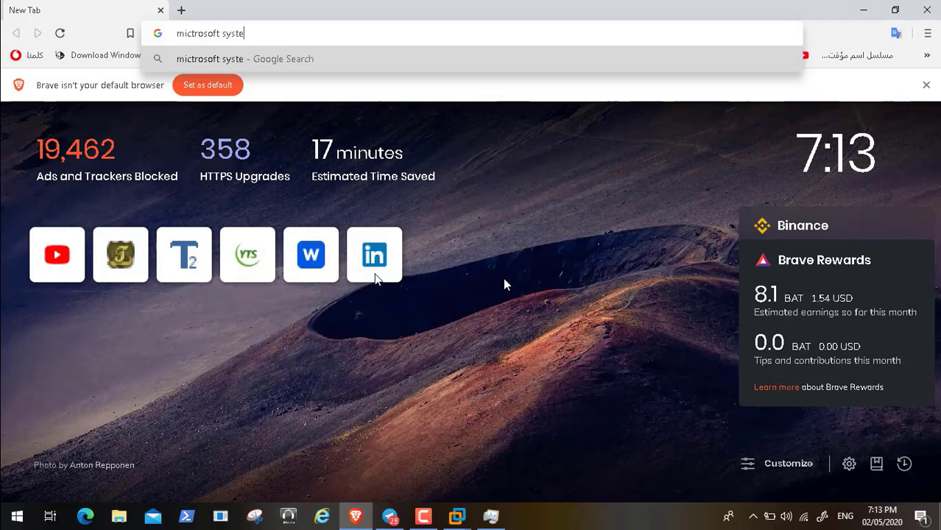
text(m CT)
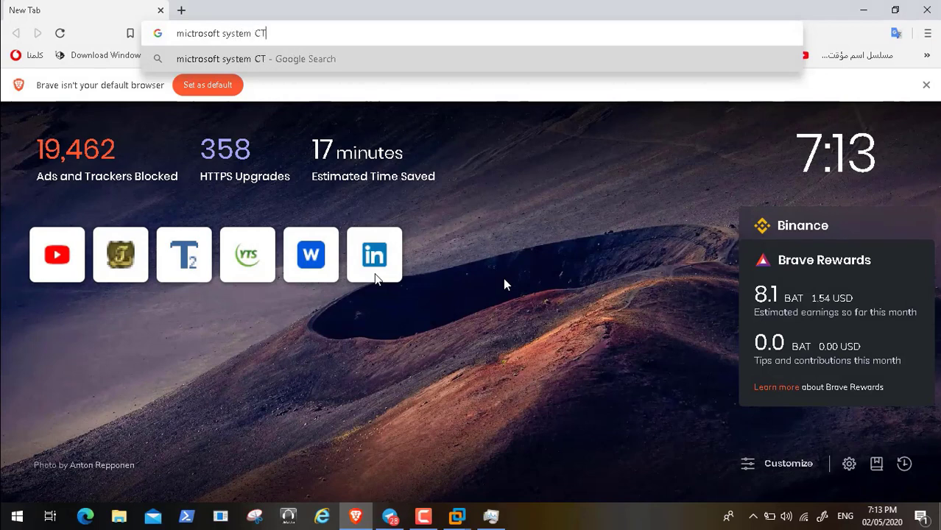
text(D)
key(BackSpace)
text(R)
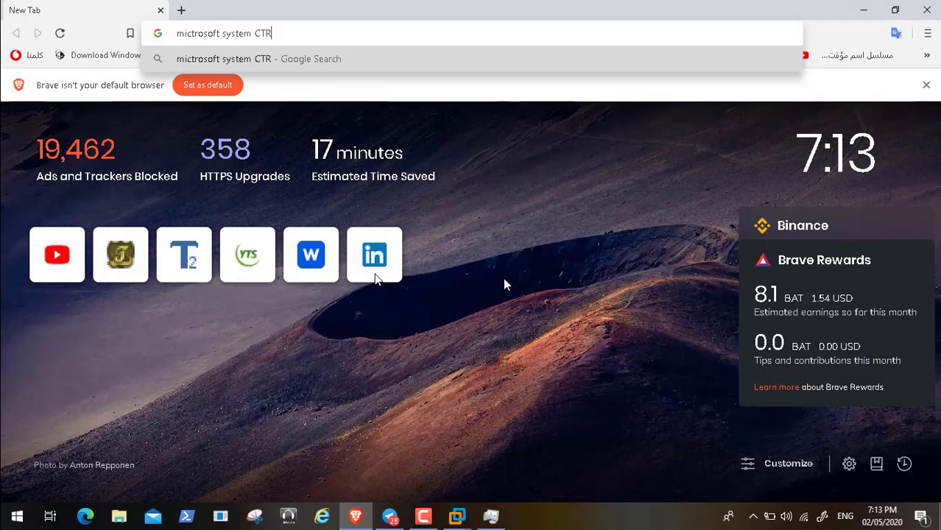
key(Return)
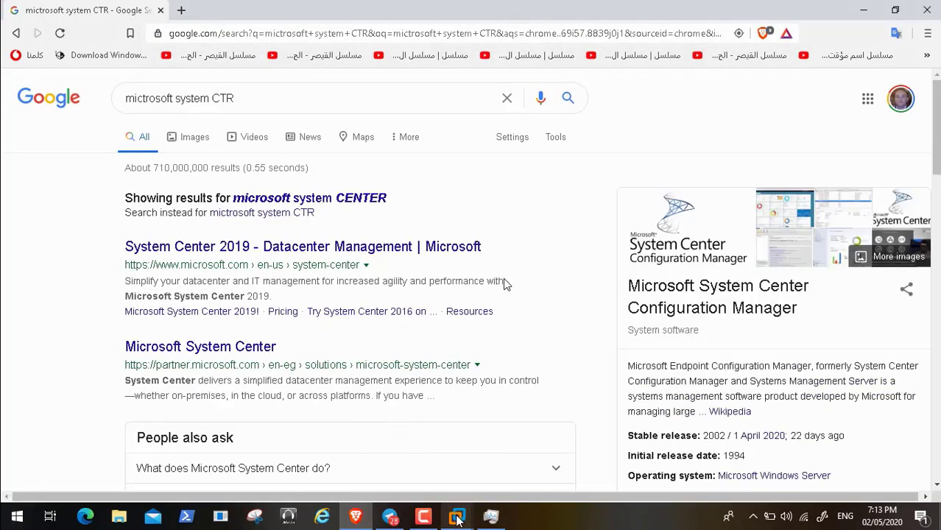
Step: Return to the HPGEN8SRVBOT1 virtual machine and rerun the ReportViewer installer to check the name of the required prerequisite
mouse_move(454, 513)
click(395, 442)
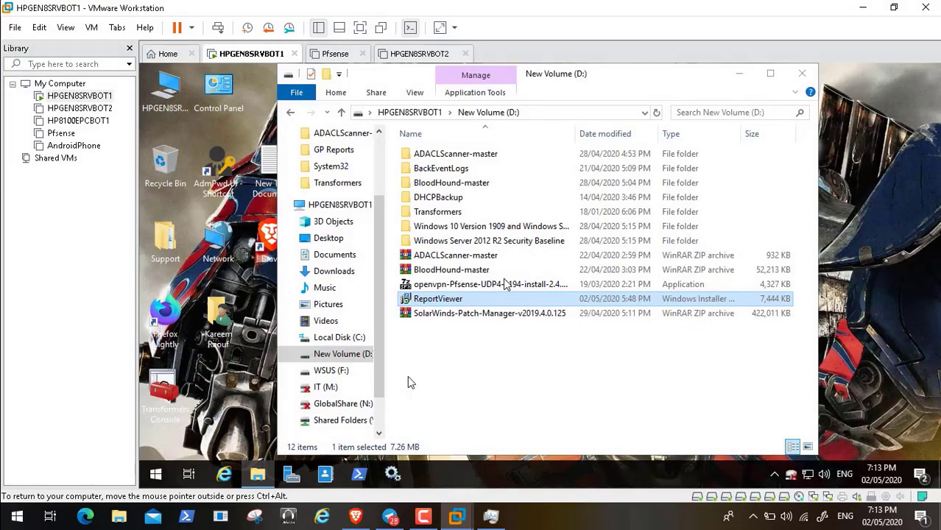
double_click(444, 302)
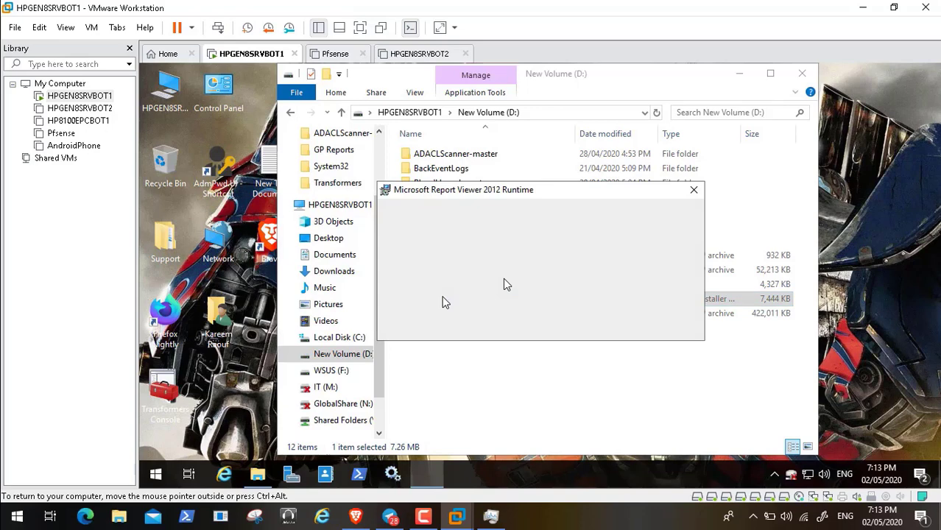
Step: Switch to Brave and change the Google search to "microsoft system clr types for sql server 2012"
click(355, 516)
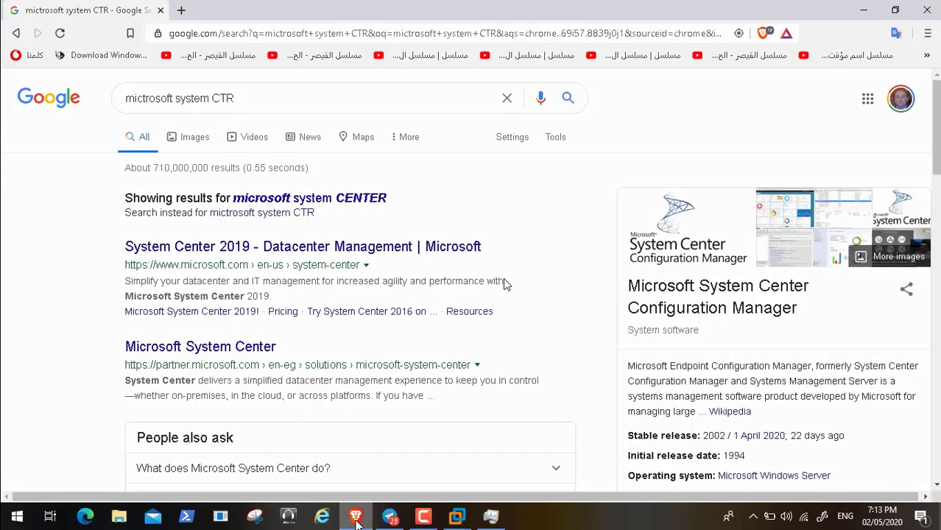
click(261, 99)
key(BackSpace)
key(BackSpace)
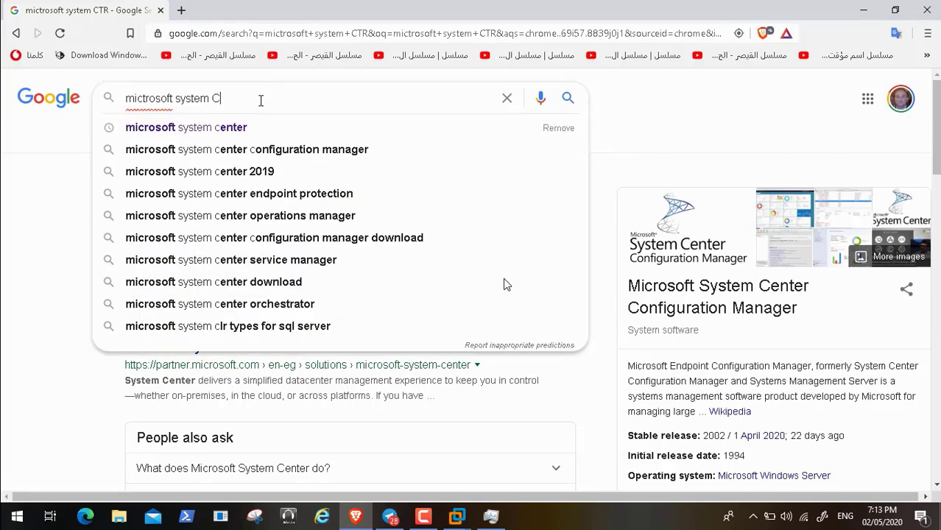
text(LR)
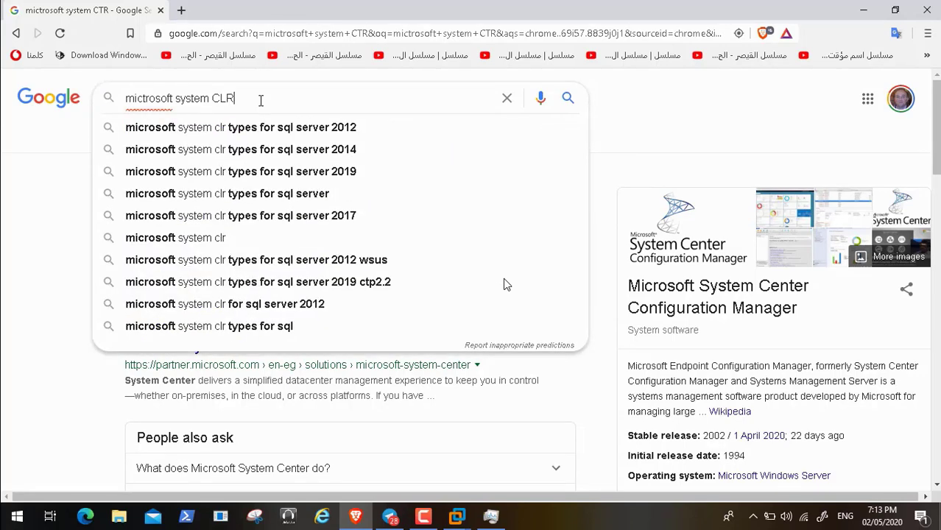
click(287, 128)
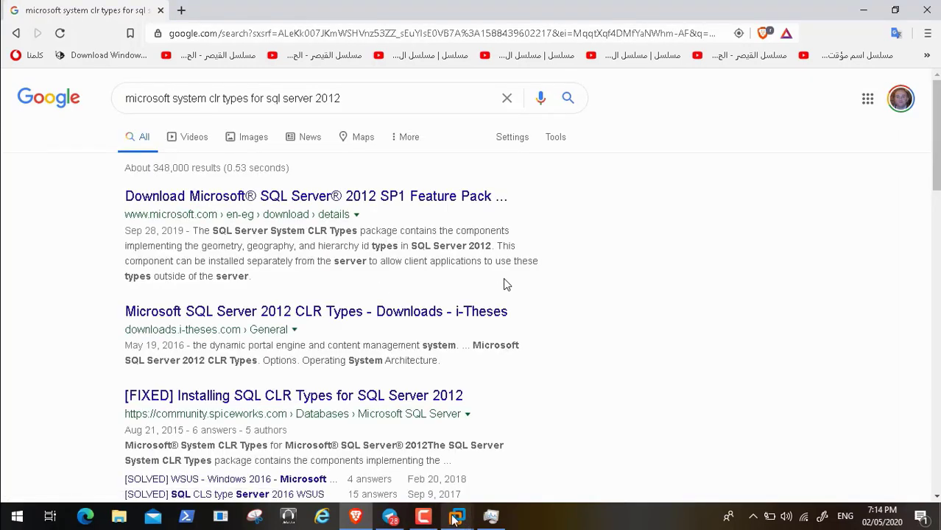
Step: Switch back to the HPGEN8SRVBOT1 virtual machine and dismiss the Report Viewer setup's missing-prerequisite message
click(460, 517)
click(361, 445)
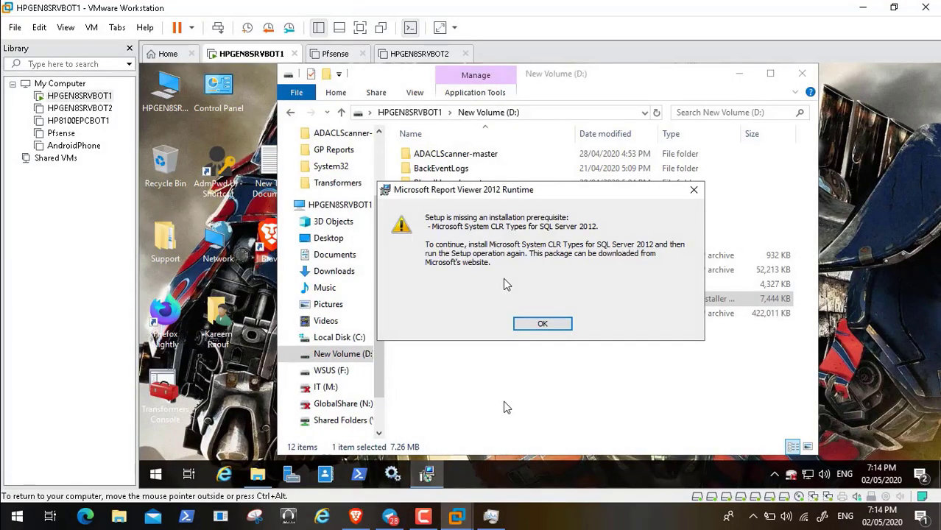
click(542, 325)
Step: Switch to Brave and open the list of downloadable files for Microsoft SQL Server 2012 SP1 Feature Pack from the Google results
click(357, 517)
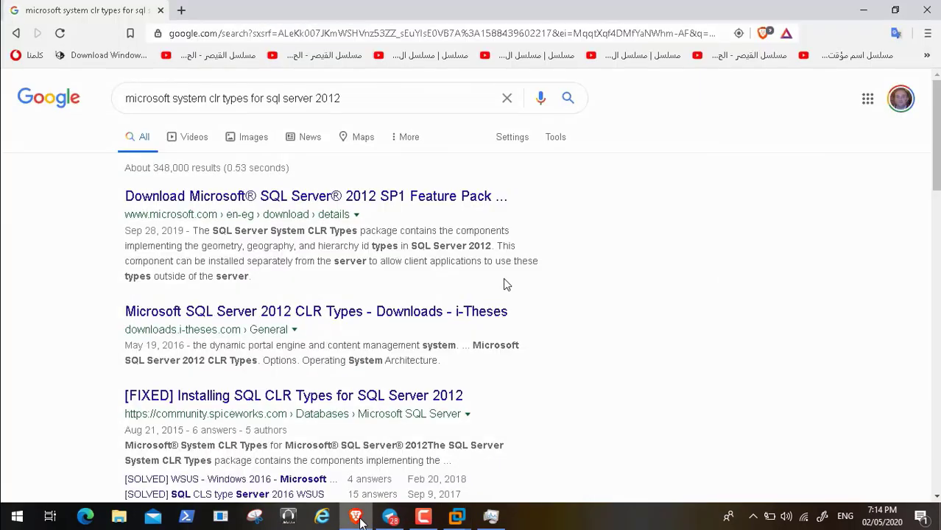
click(312, 202)
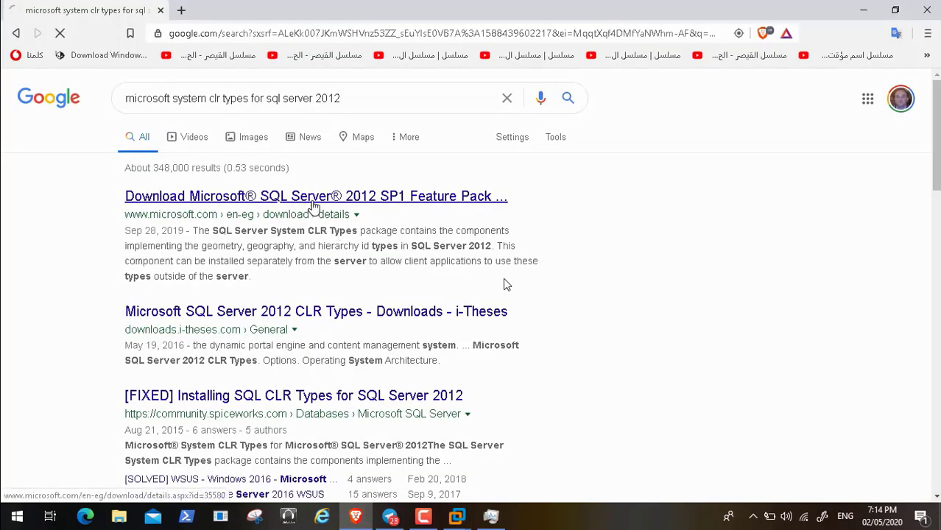
click(17, 37)
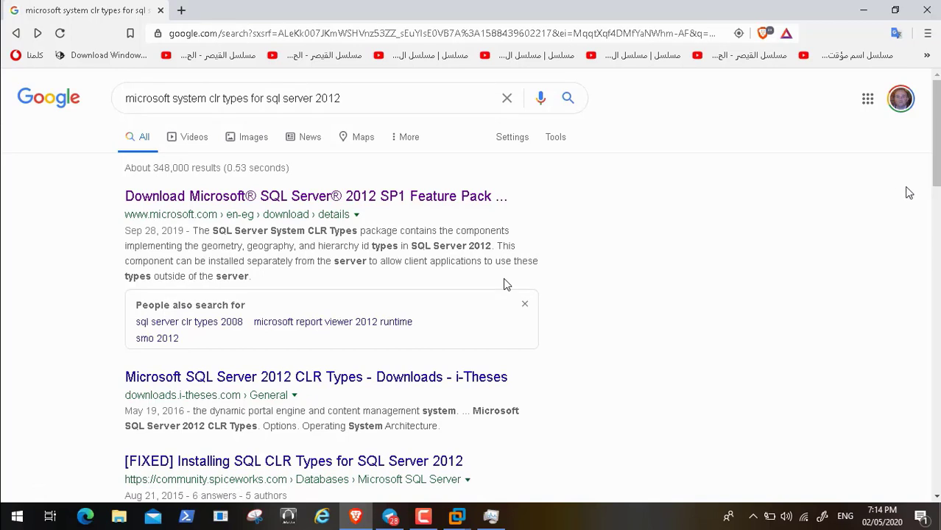
click(396, 198)
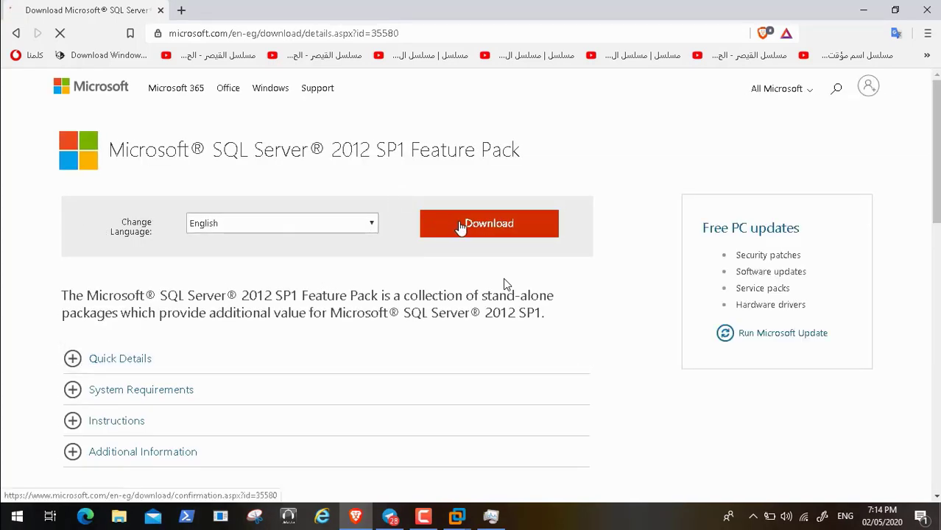
click(434, 225)
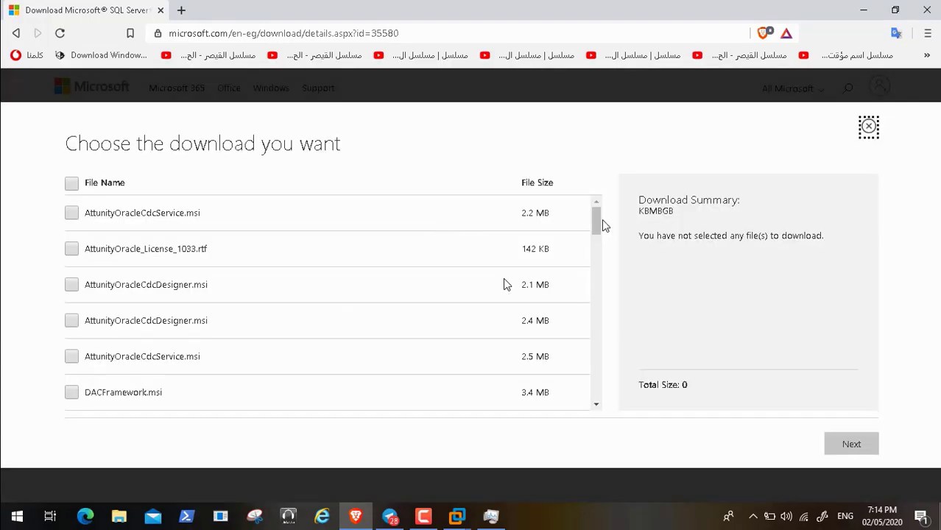
Step: Download both SQLSysClrTypes.msi files (2.4 MB and 2.1 MB) into the host's ADToolsCollection\Transformers folder, naming the duplicate SQLSysClrTypes (1).msi
drag(600, 220, 575, 368)
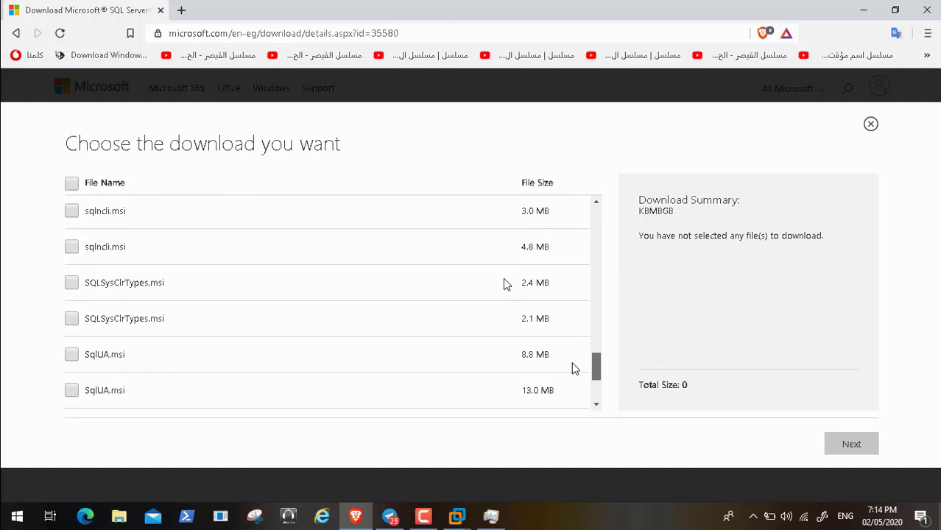
click(73, 284)
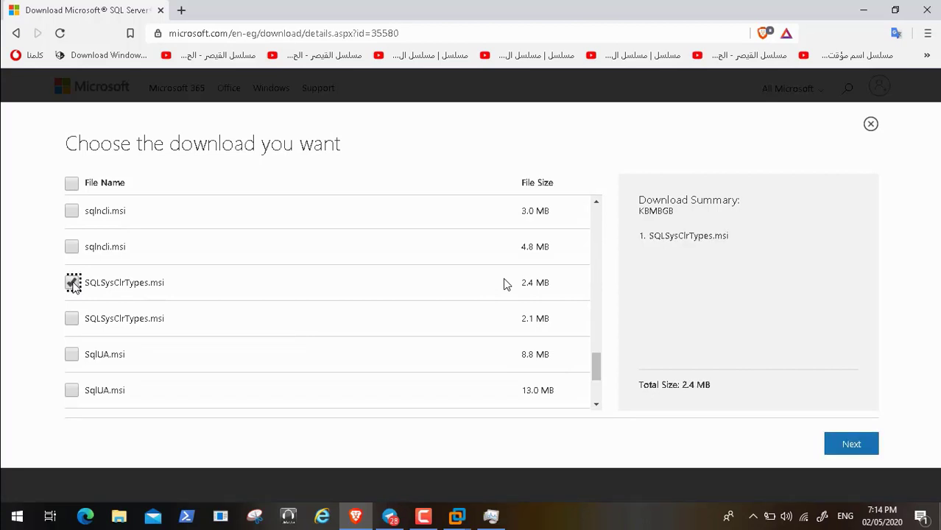
click(73, 318)
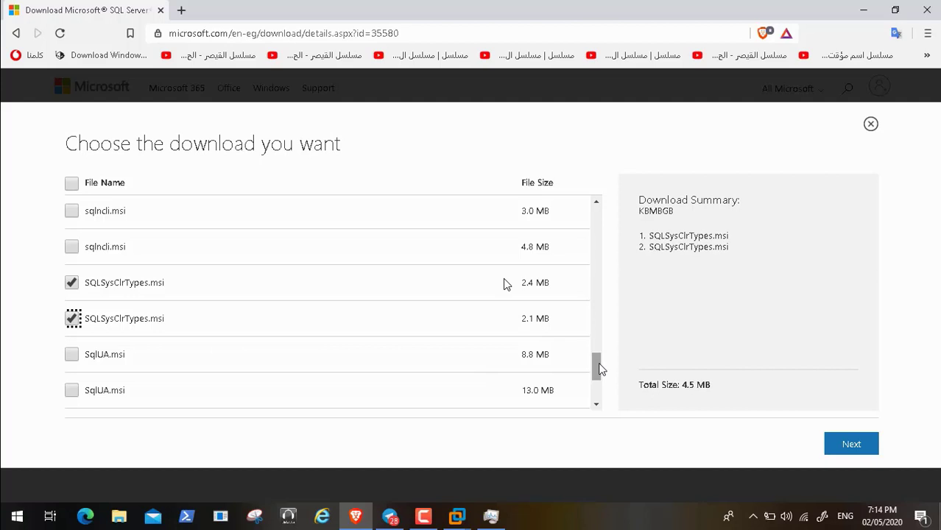
mouse_move(600, 368)
mouse_down()
mouse_move(600, 398)
mouse_move(597, 212)
mouse_move(612, 370)
mouse_up()
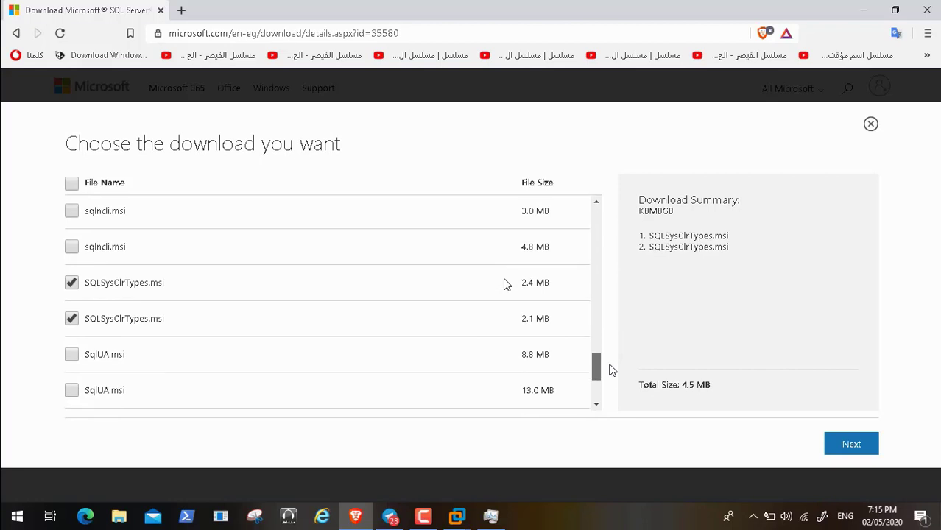
click(852, 445)
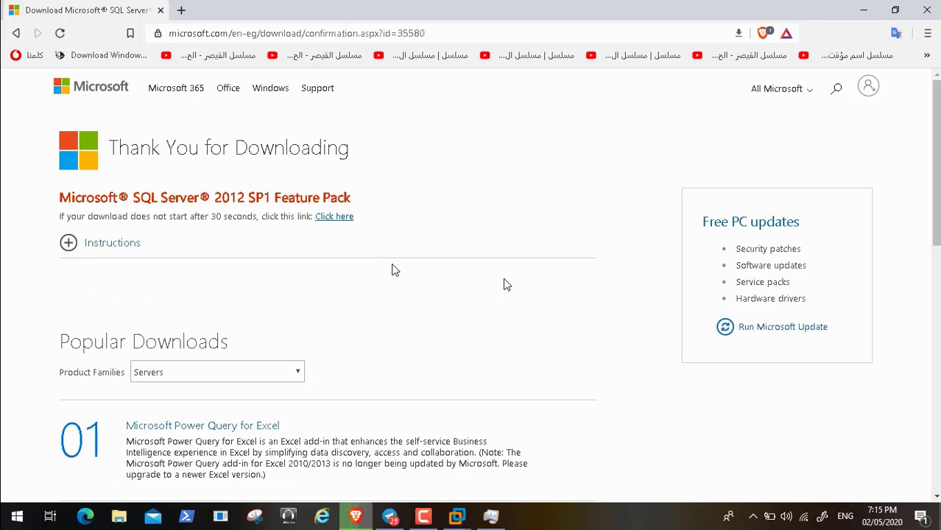
click(346, 217)
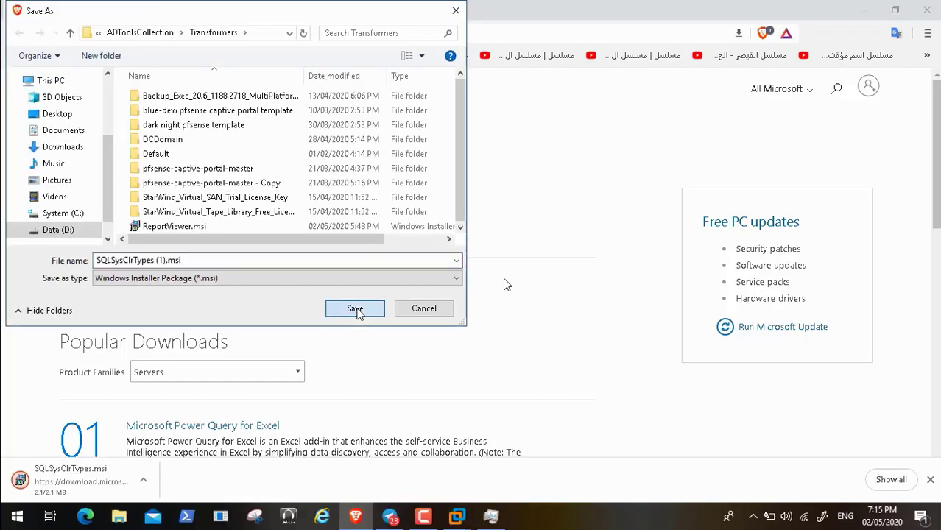
click(355, 309)
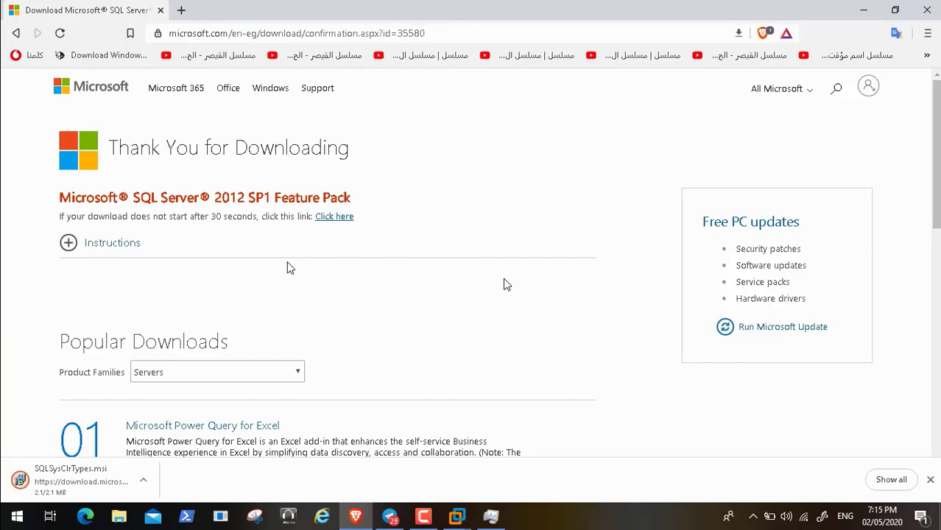
Step: Return to the HPGEN8SRVBOT1 virtual machine, exit the interrupted Report Viewer setup and open ADToolsCollection\Transformers on Shared Folders (Z:)
click(861, 10)
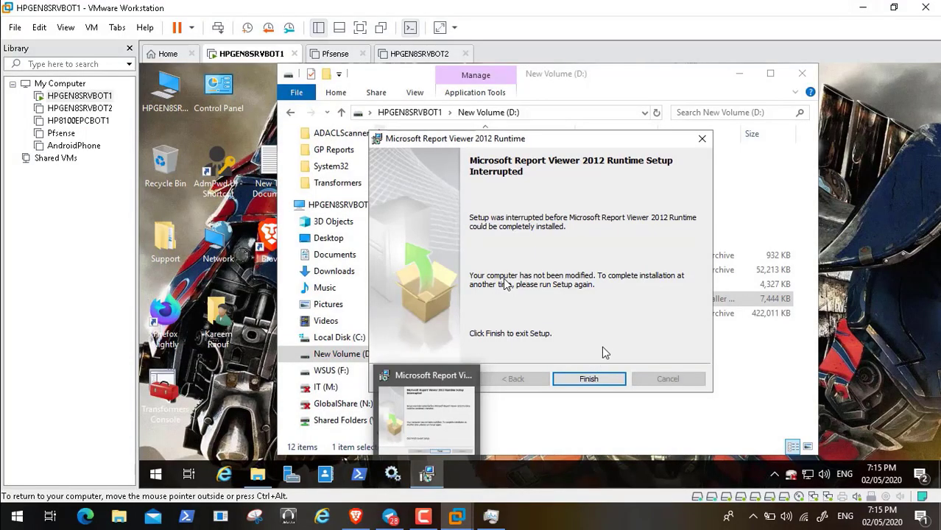
click(595, 379)
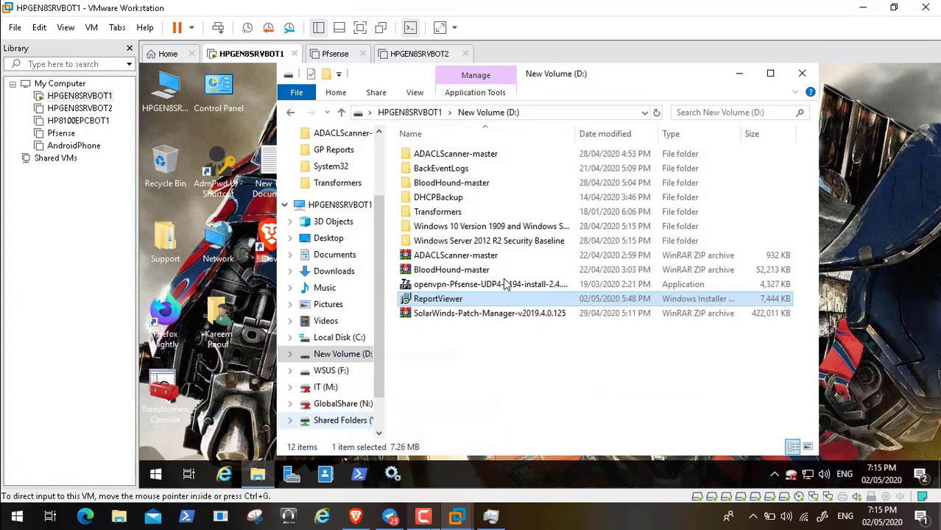
click(326, 423)
click(356, 518)
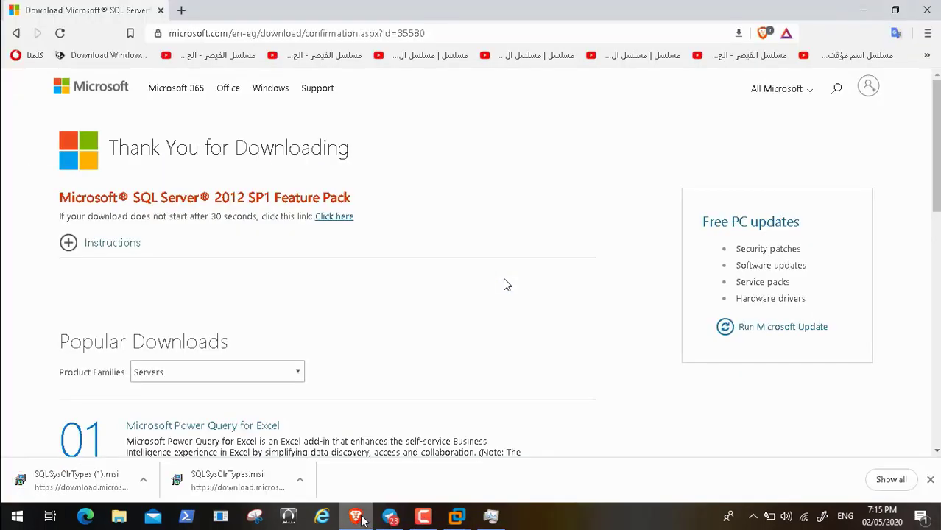
click(864, 10)
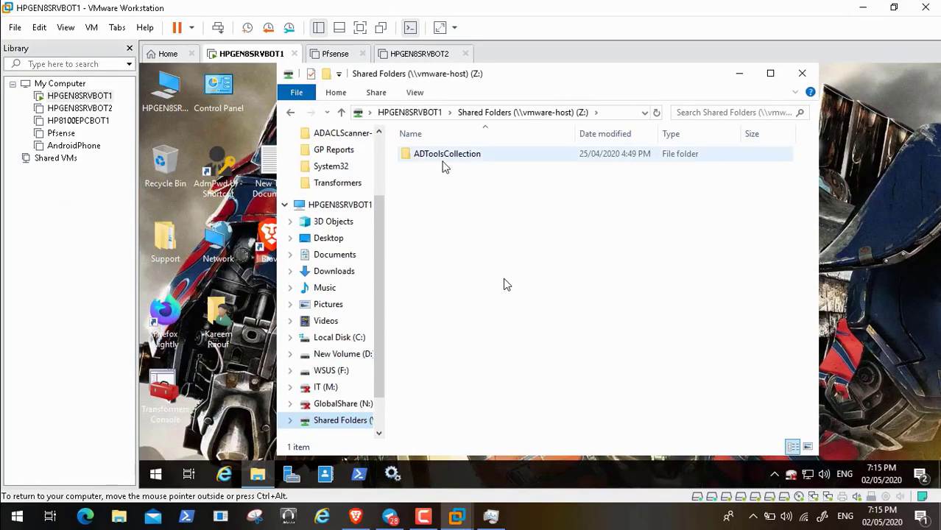
click(442, 159)
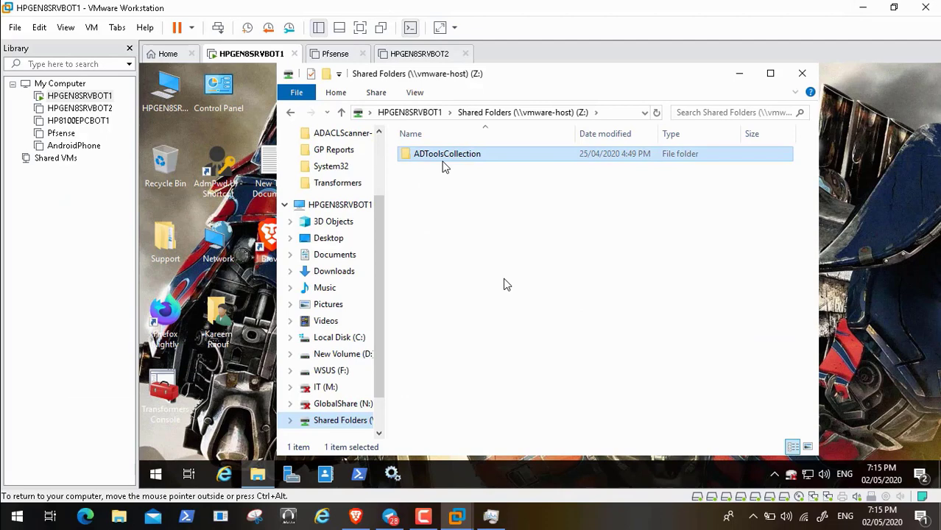
double_click(444, 159)
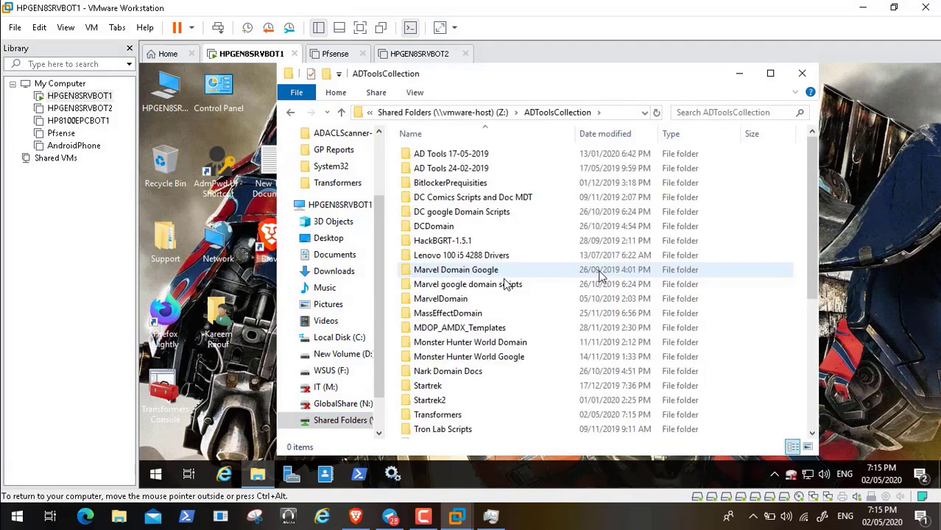
double_click(439, 415)
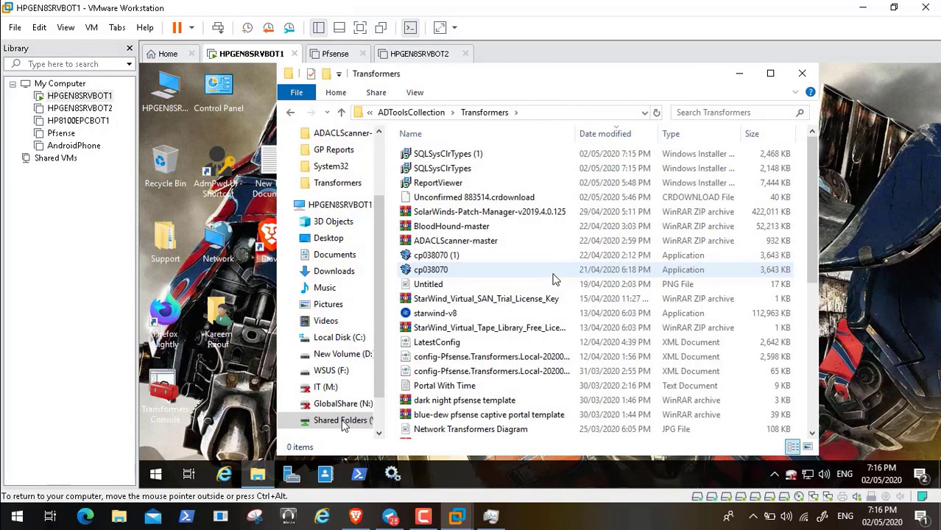
Step: Copy SQLSysClrTypes and SQLSysClrTypes (1) from the shared Transformers folder to New Volume (D:)
click(488, 172)
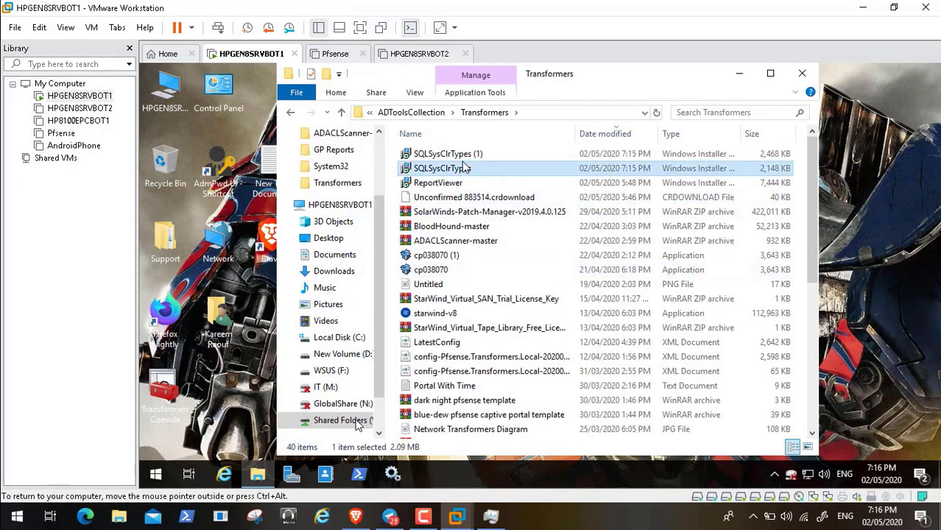
ctrl+click(462, 154)
right_click(462, 156)
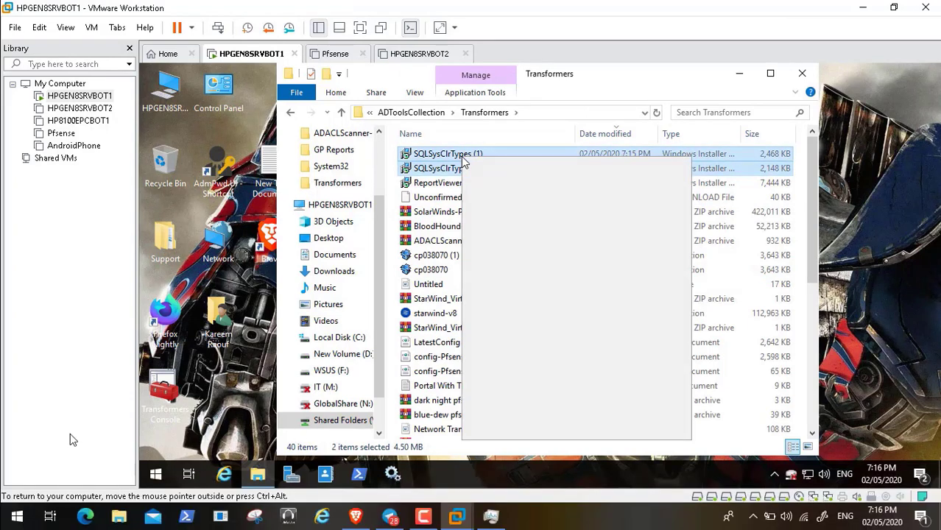
click(506, 358)
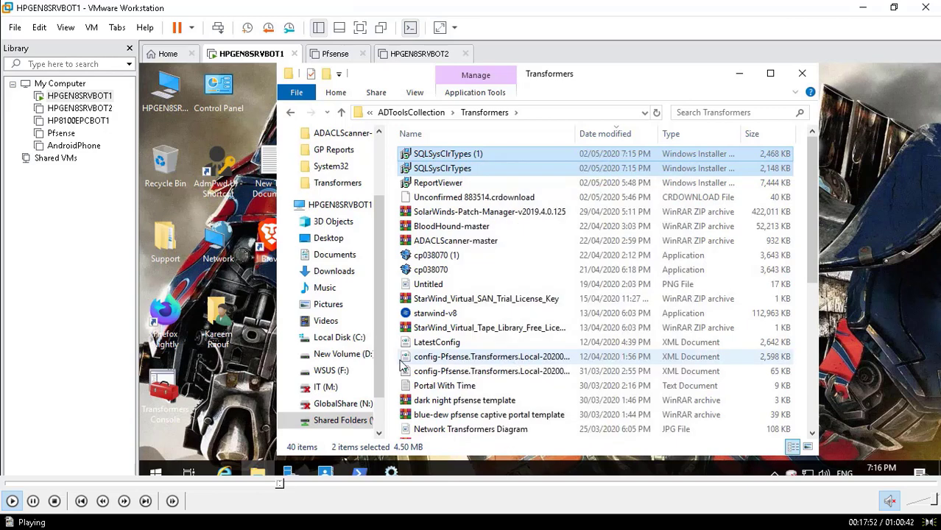
click(358, 354)
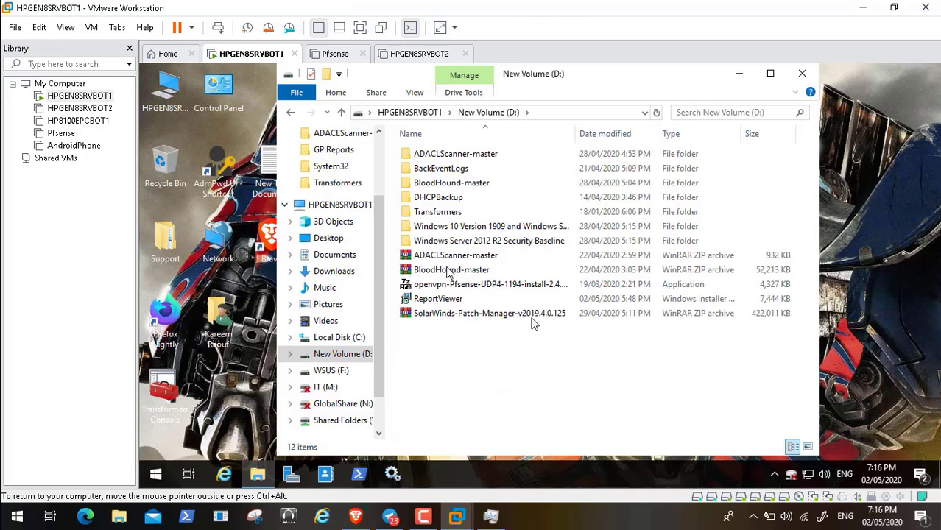
right_click(493, 351)
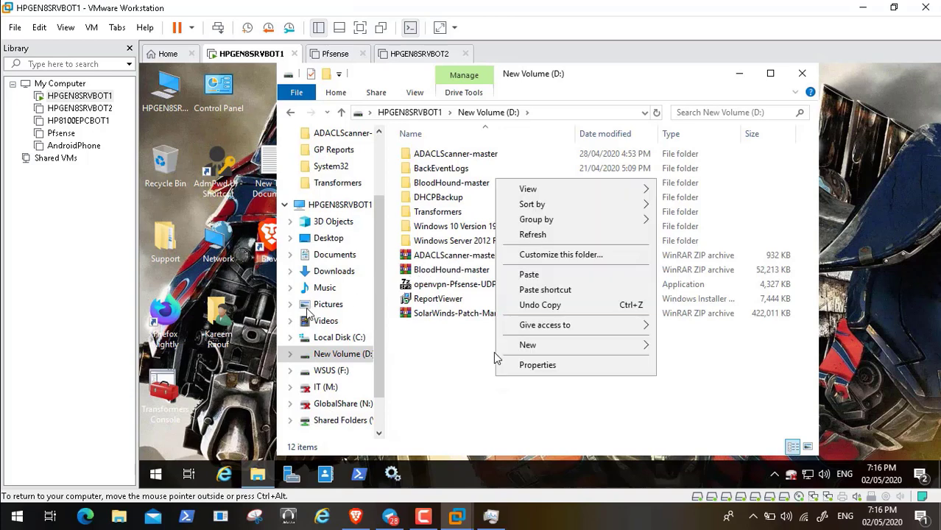
click(539, 276)
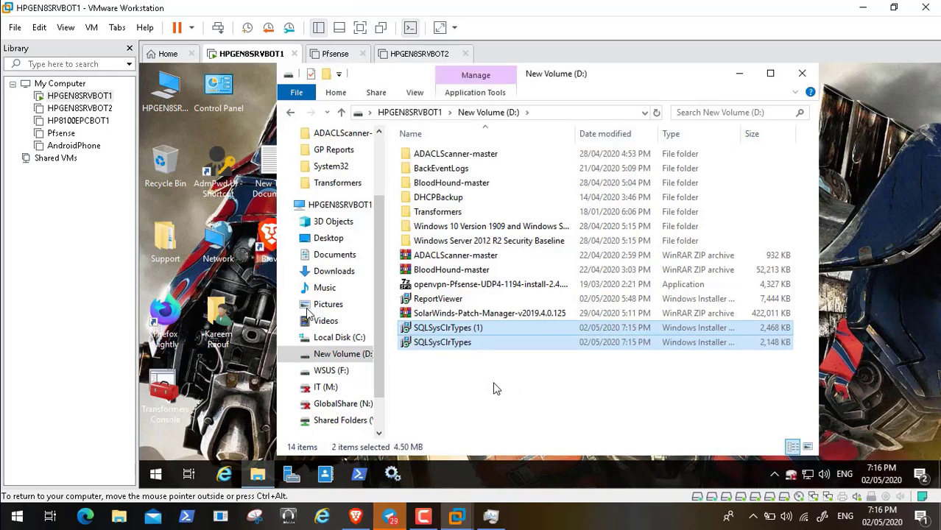
Step: Install Microsoft System CLR Types for SQL Server 2012 from SQLSysClrTypes on New Volume (D:), accepting the license terms, and exit its setup
click(451, 345)
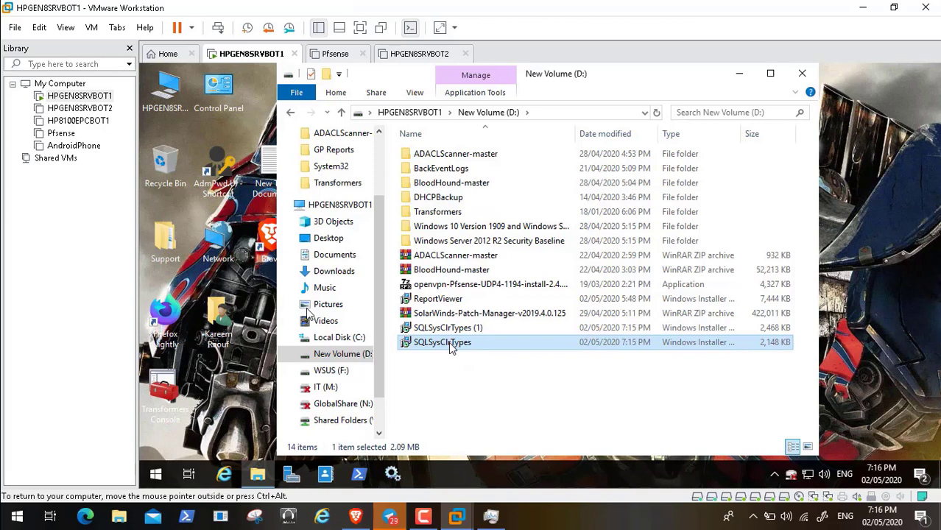
double_click(442, 343)
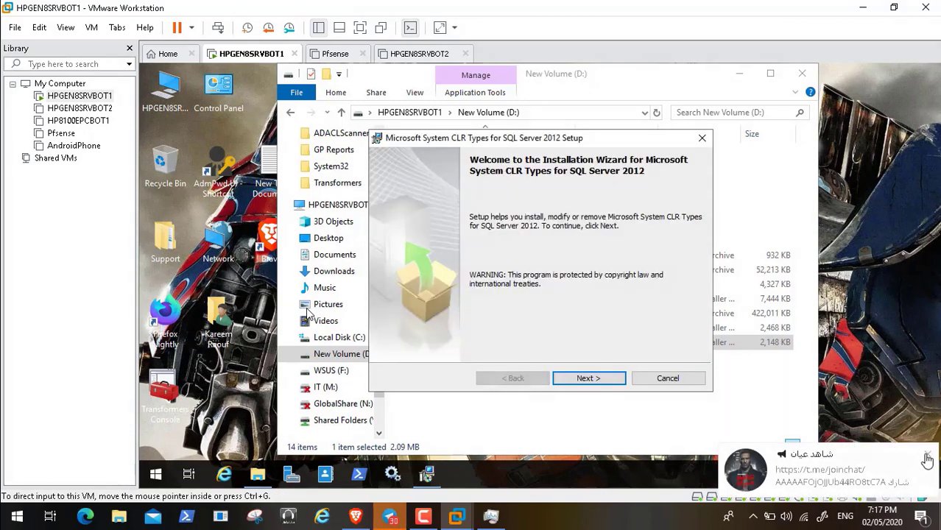
click(928, 456)
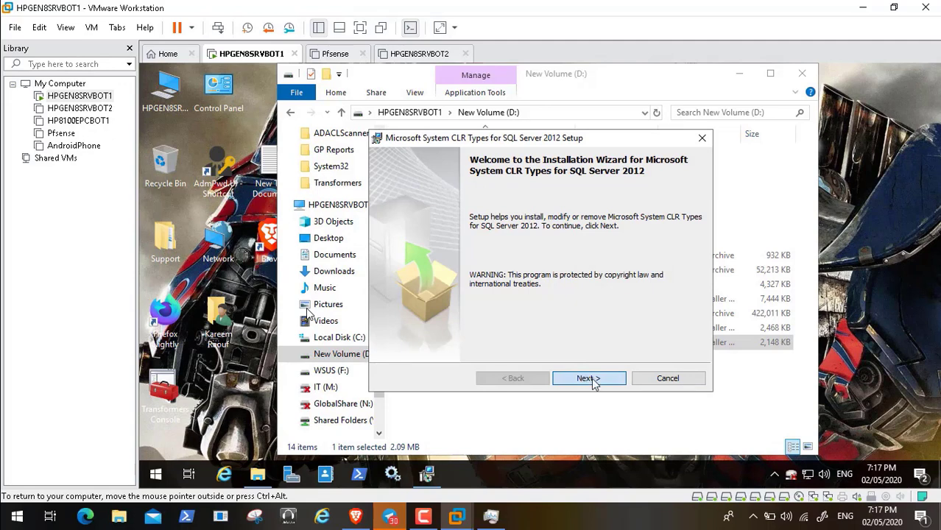
click(592, 378)
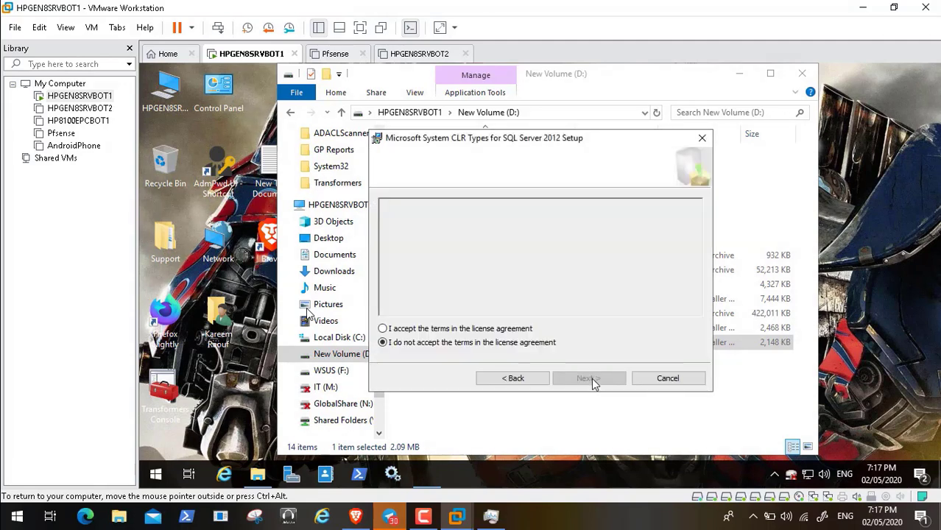
click(461, 329)
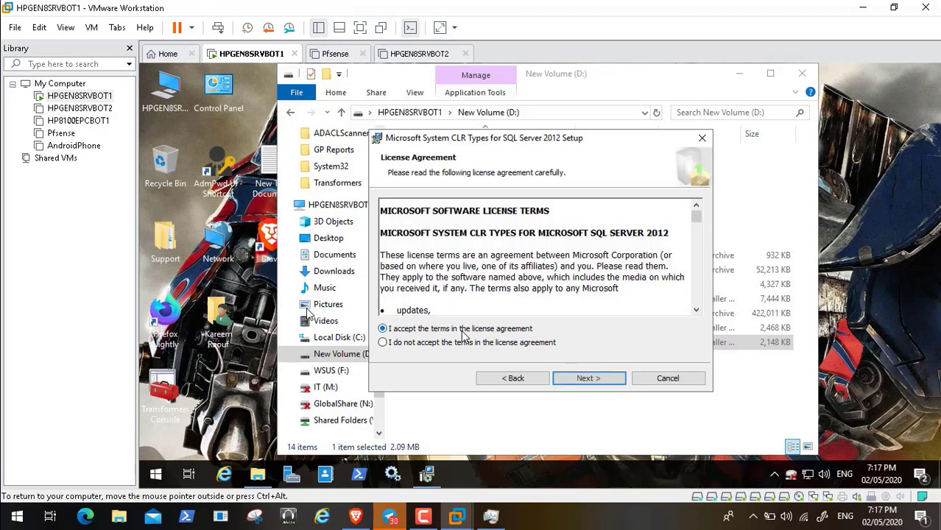
click(583, 379)
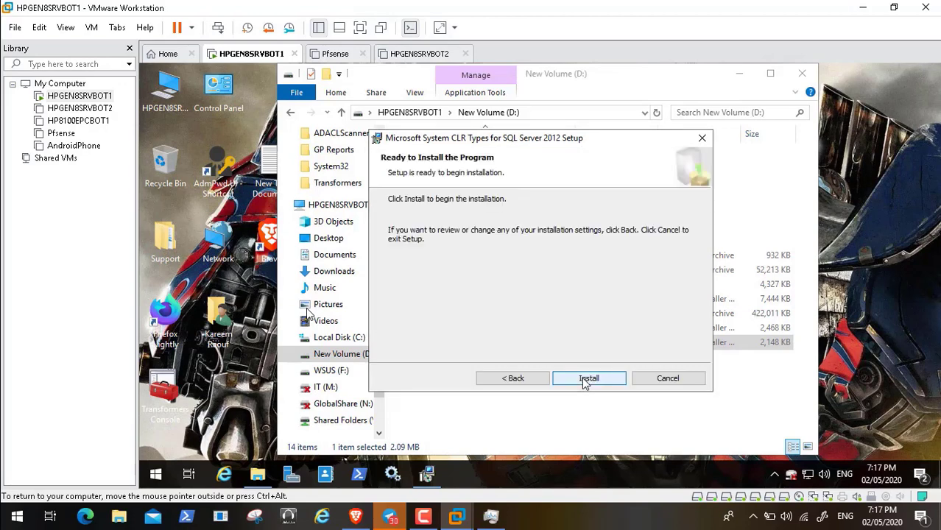
click(586, 378)
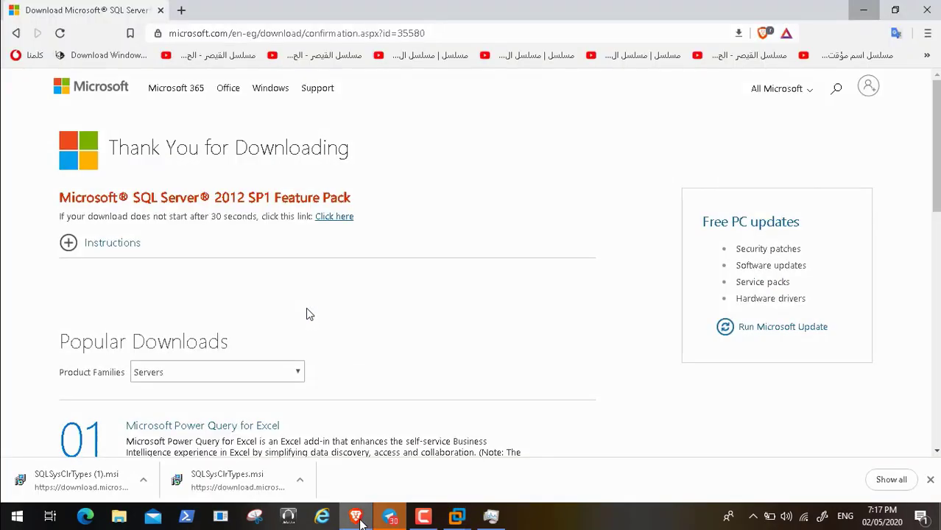
click(356, 516)
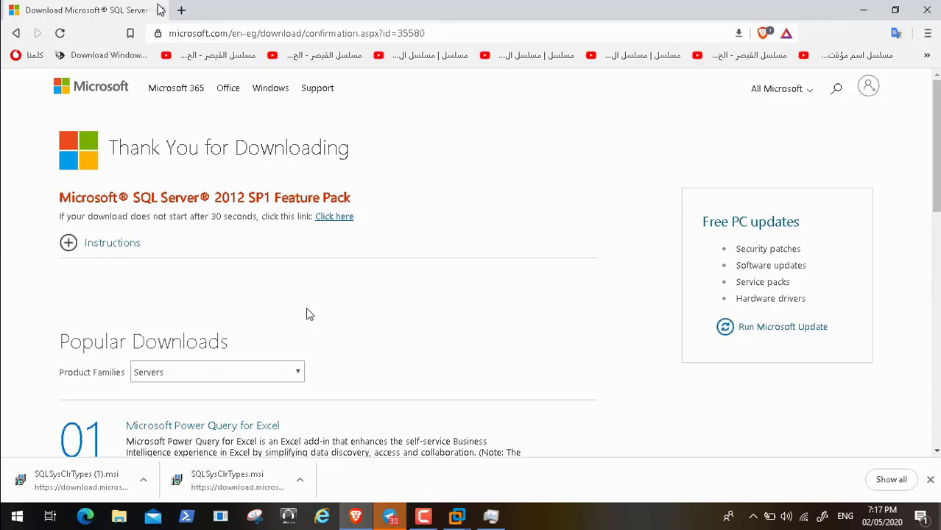
key(alt+Tab)
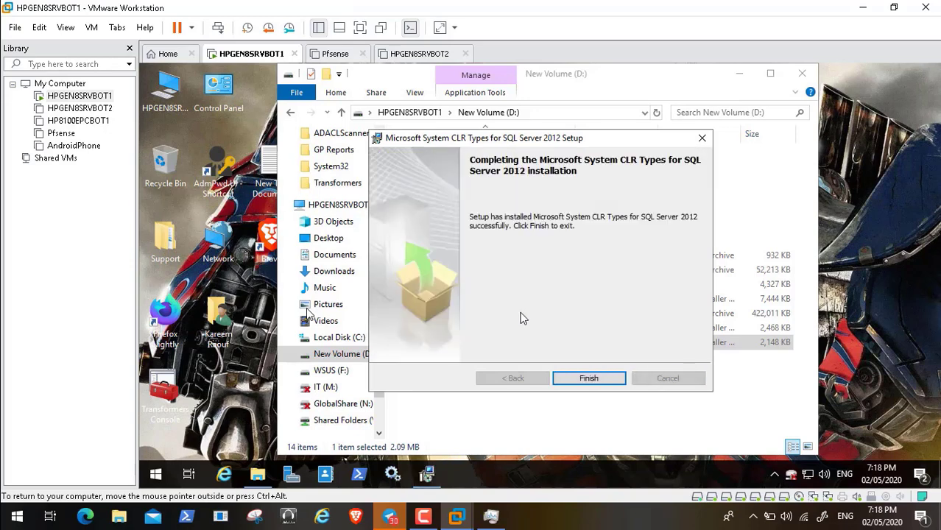
click(588, 379)
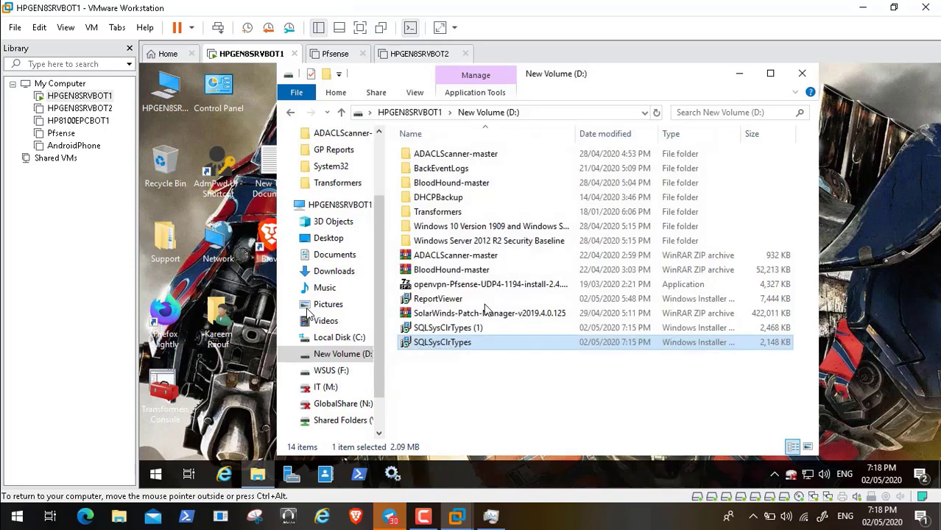
Step: Install Microsoft Report Viewer 2012 Runtime from ReportViewer on New Volume (D:), accepting the license terms, and exit its setup
click(442, 300)
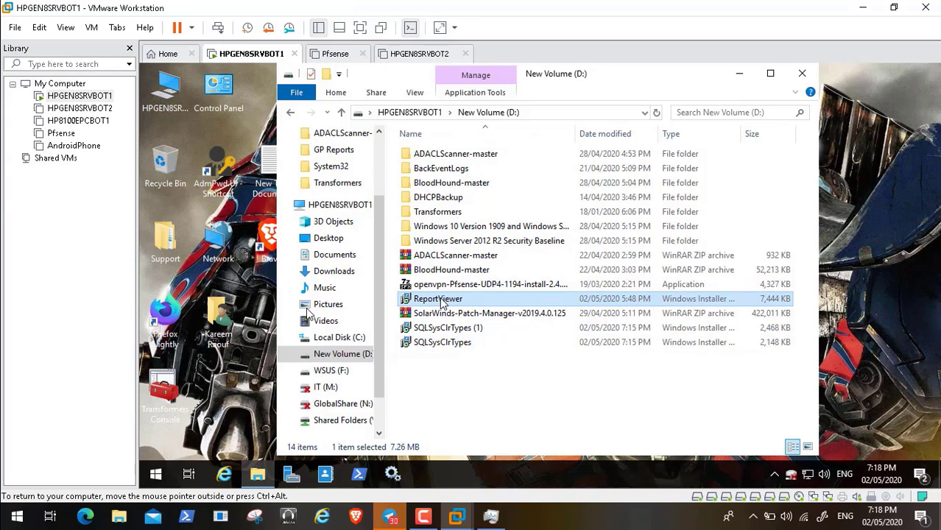
double_click(442, 300)
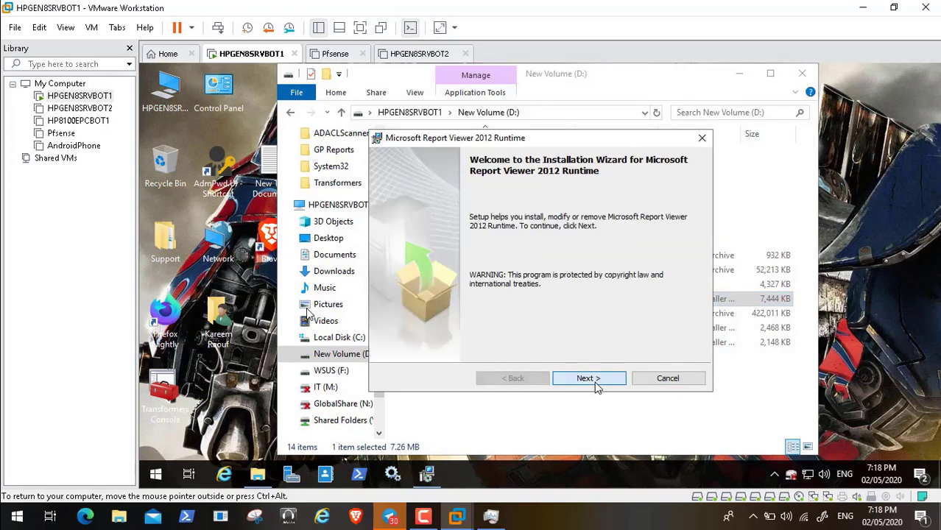
click(589, 379)
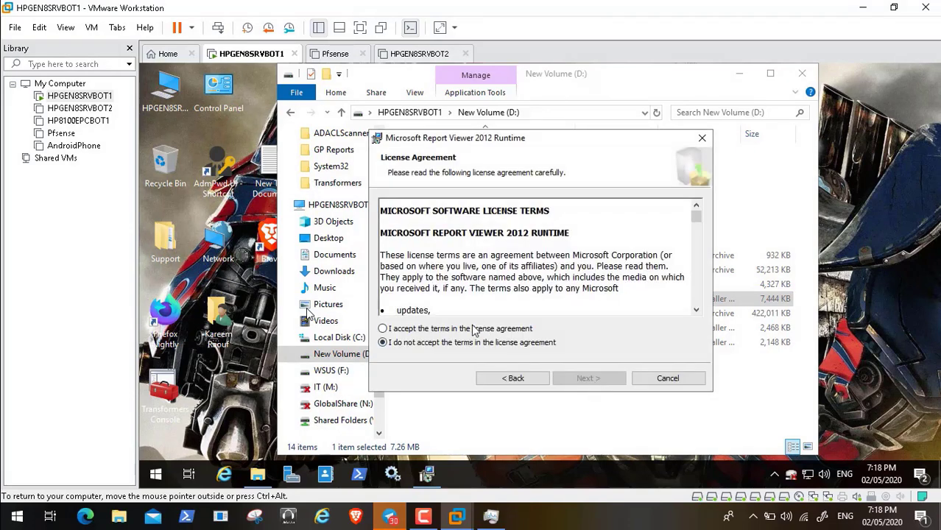
click(475, 329)
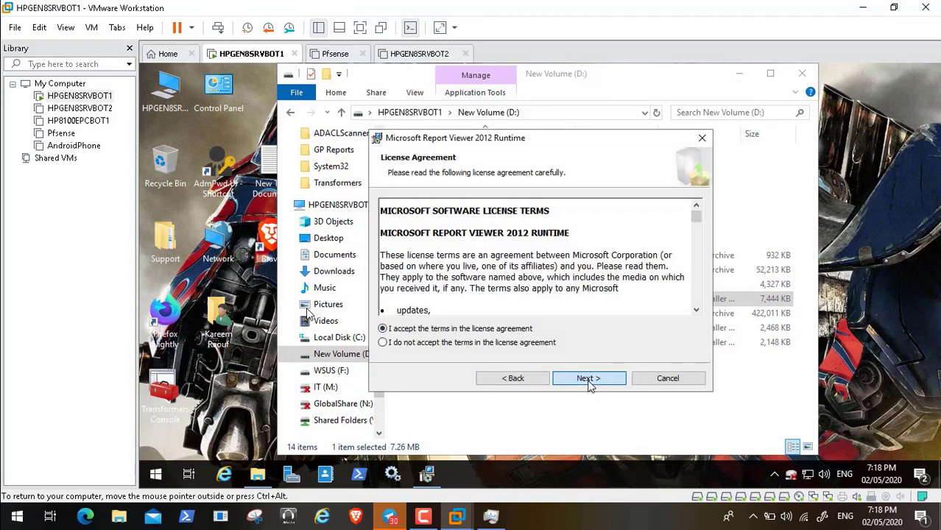
click(589, 379)
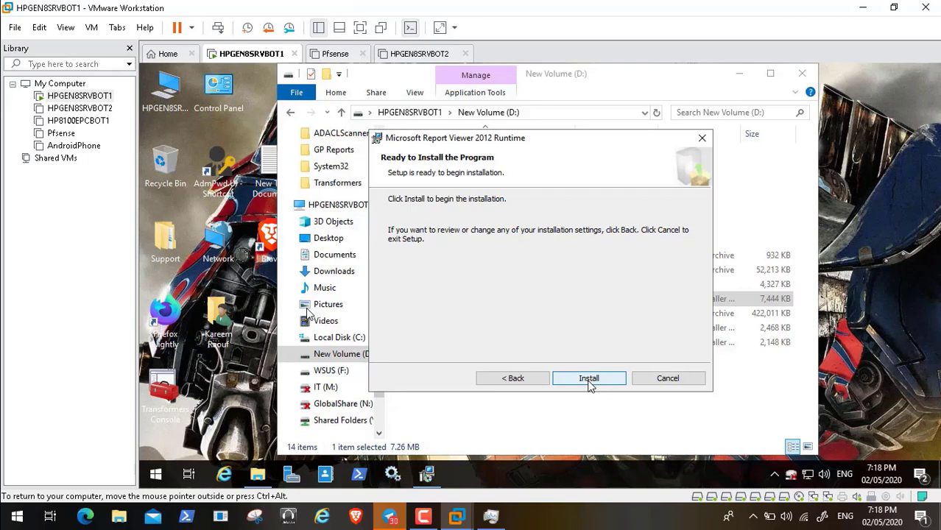
click(589, 379)
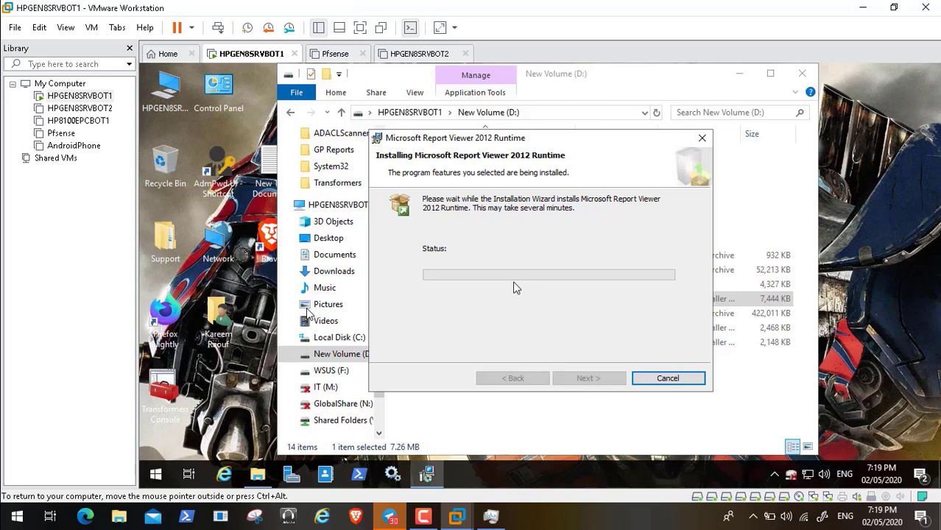
click(424, 520)
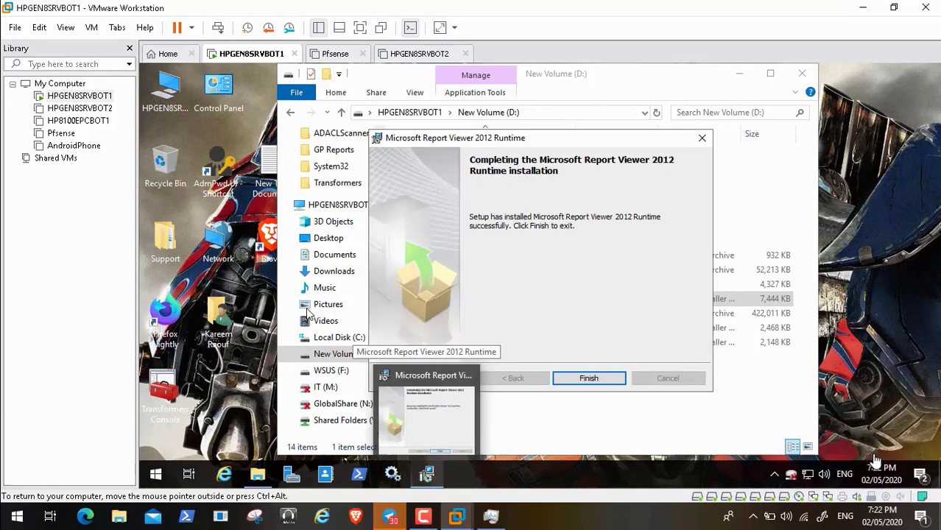
click(604, 377)
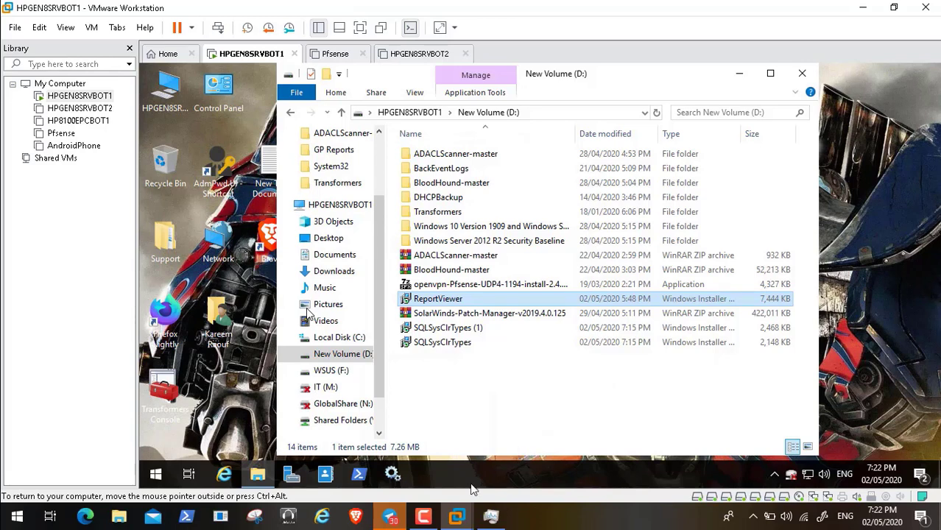
click(426, 515)
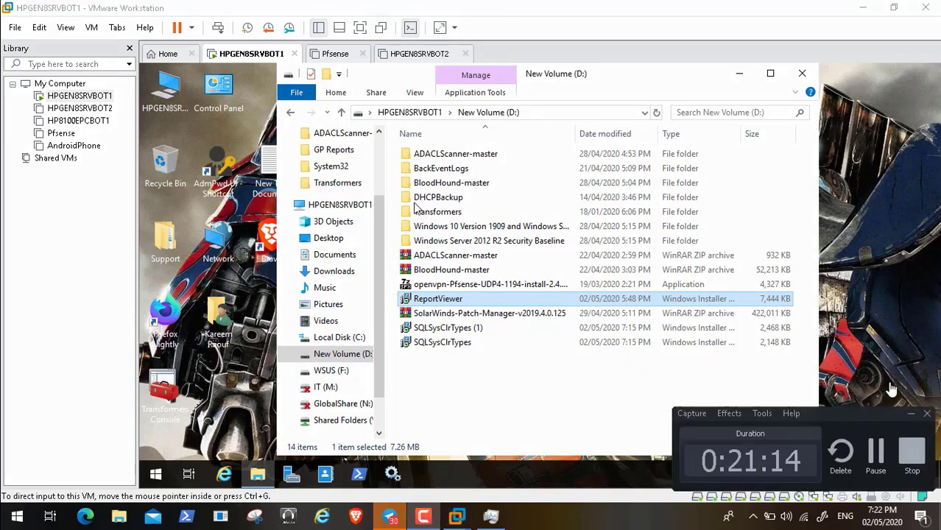
click(875, 452)
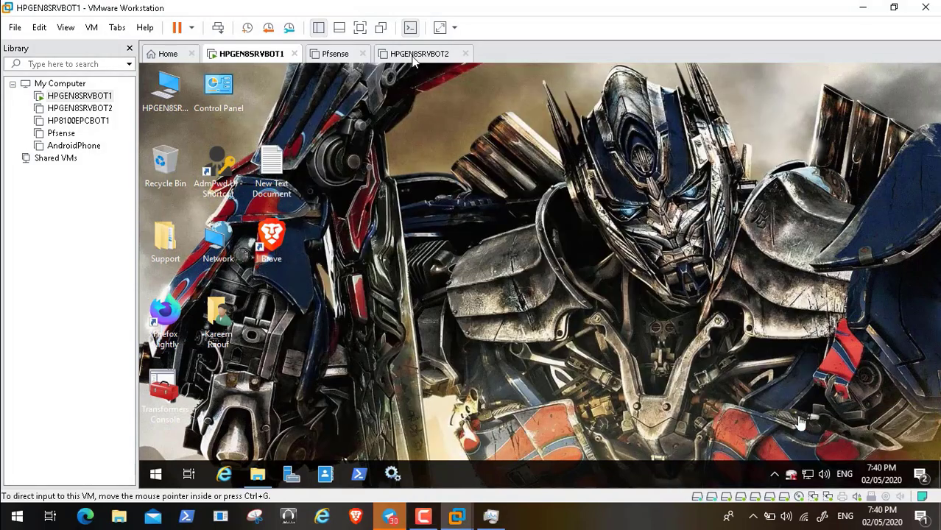
Step: Open the Update & Security settings on the HPGEN8SRVBOT1 server
click(156, 477)
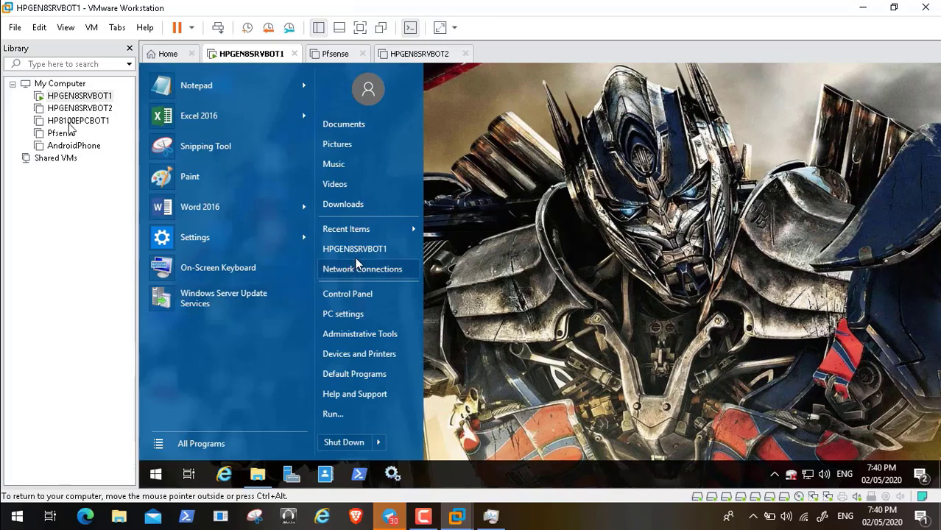
click(357, 314)
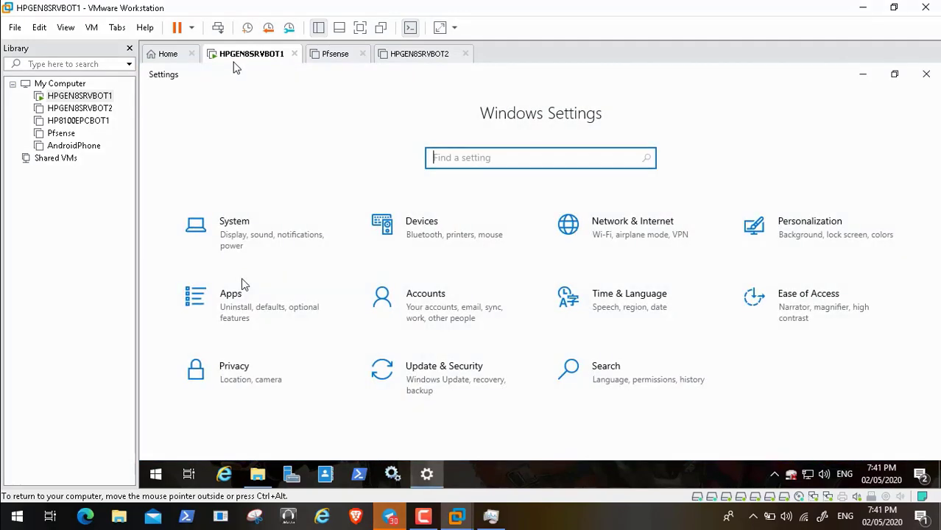
click(451, 381)
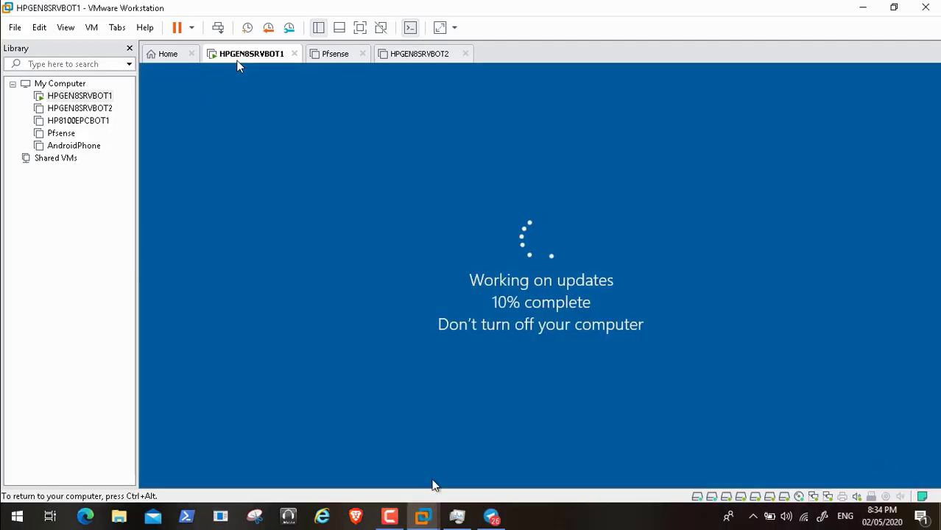
click(391, 515)
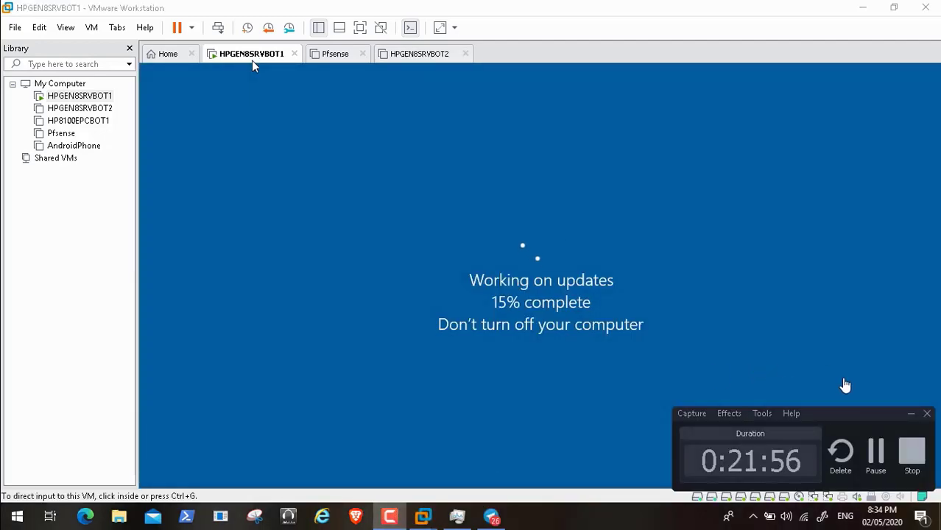
click(877, 457)
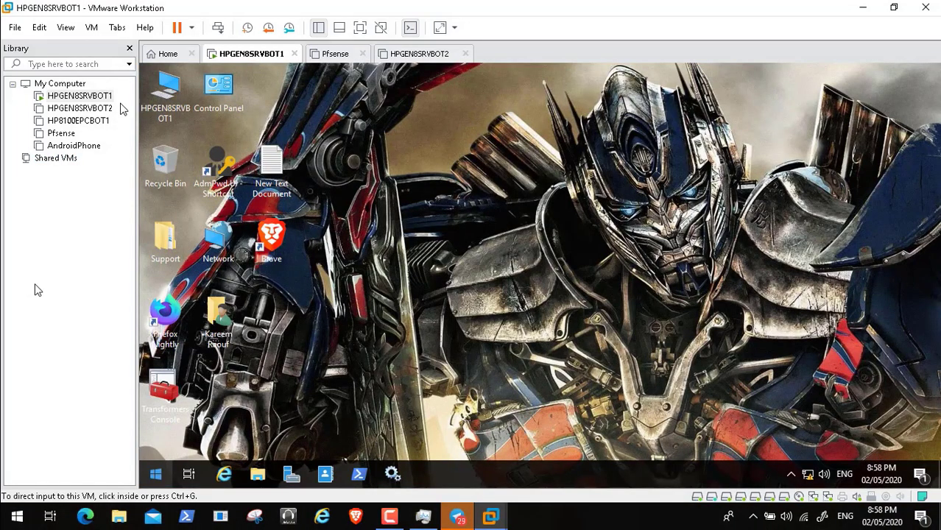
Step: Open Windows Update in the HPGEN8SRVBOT1 server's settings and retry the failed updates
click(151, 478)
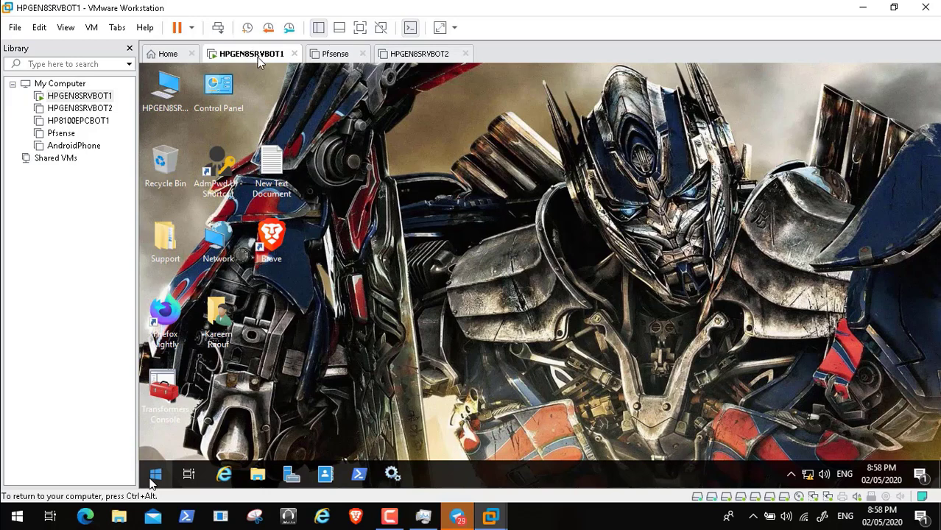
click(154, 475)
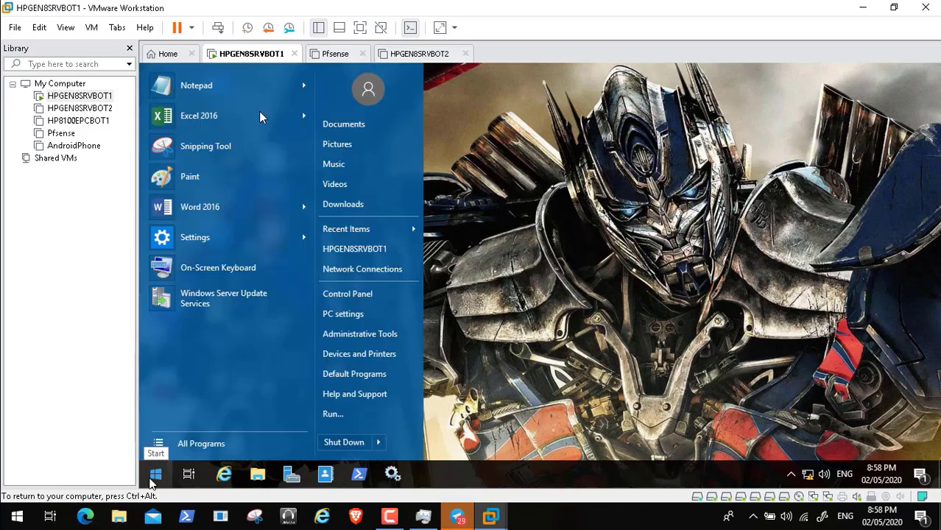
click(374, 313)
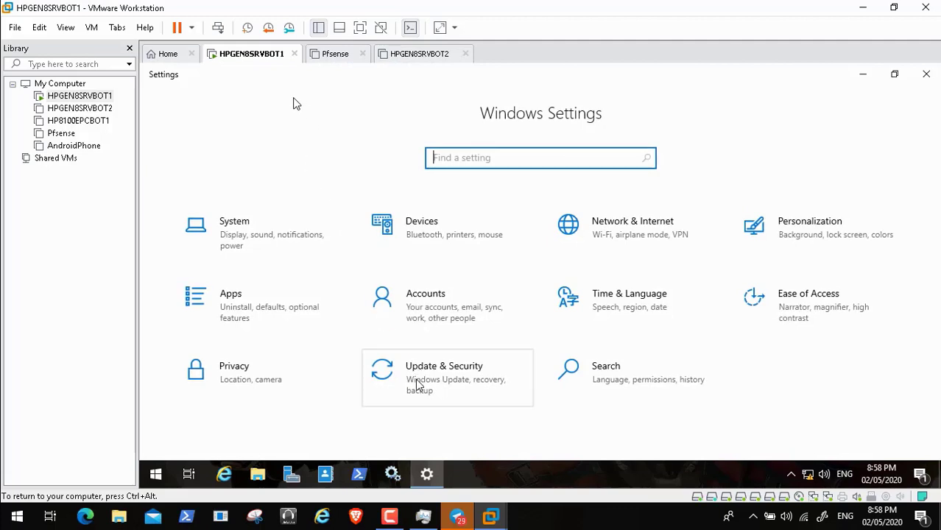
click(417, 384)
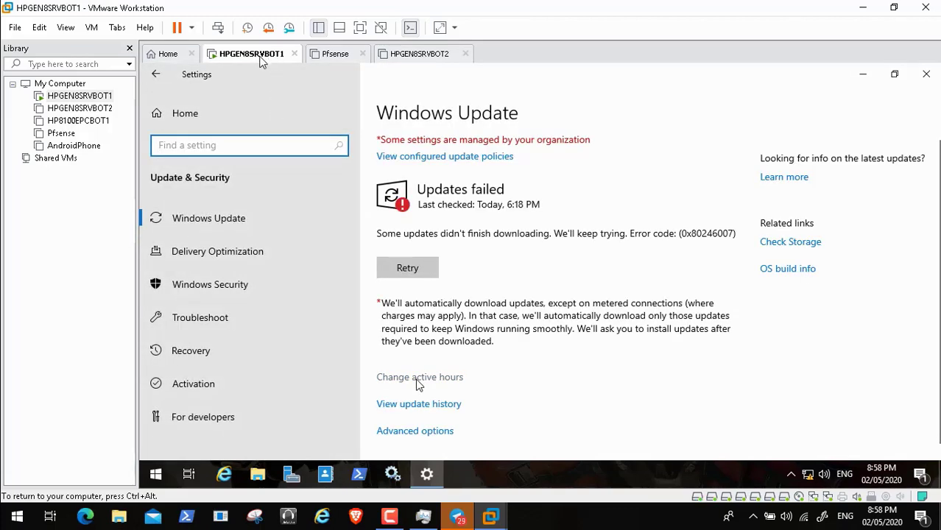
click(417, 269)
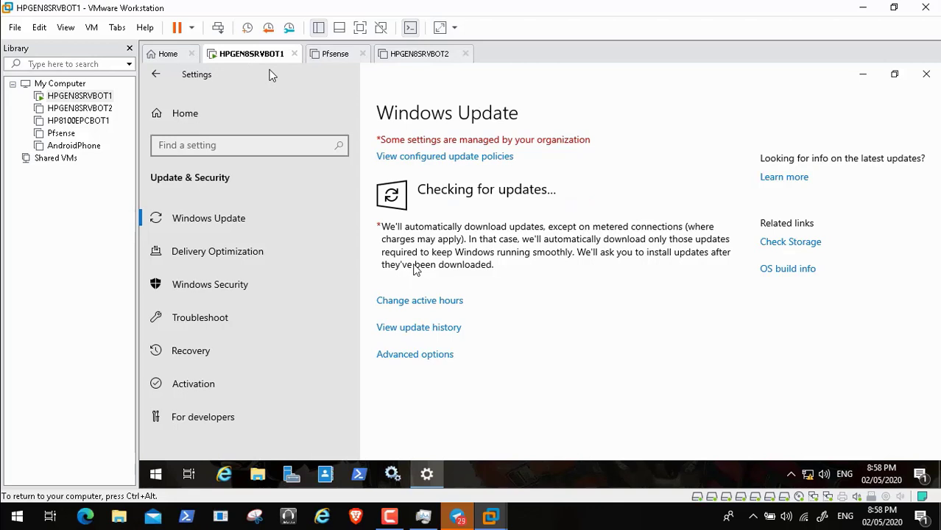
click(390, 516)
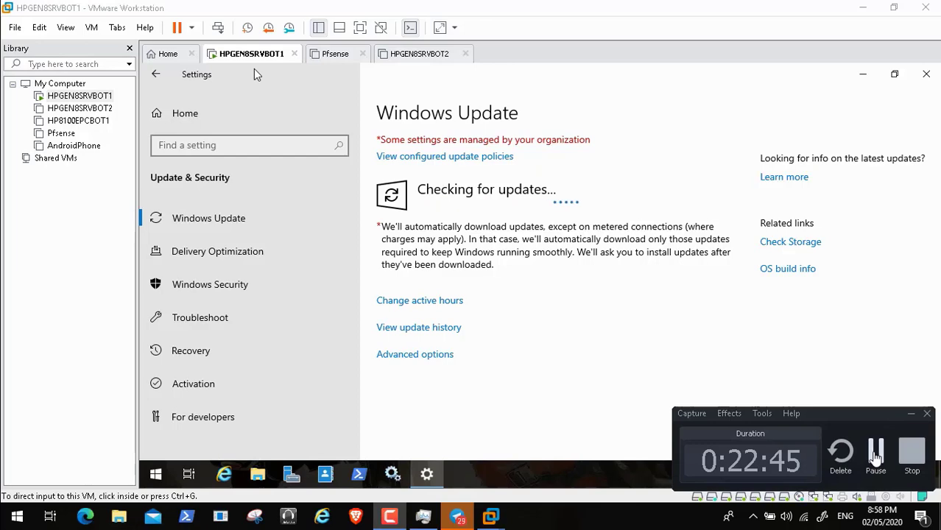
click(874, 453)
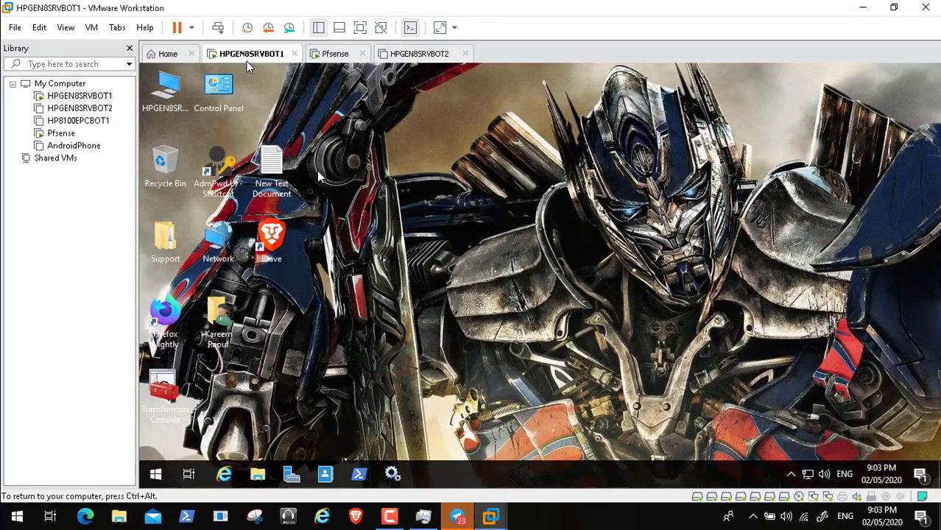
Step: Open the HPGEN8SRVBOT1 computer window listing the server's folders and drives
double_click(168, 89)
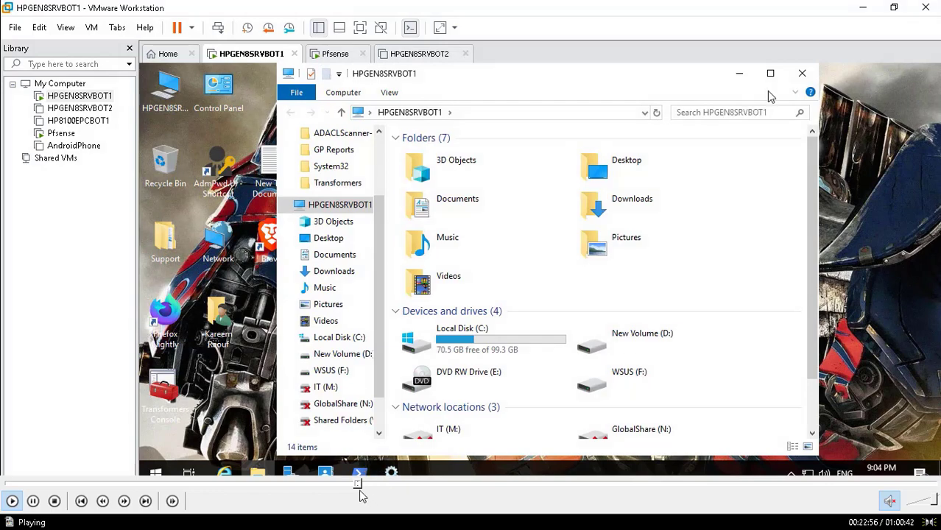
click(368, 485)
click(389, 486)
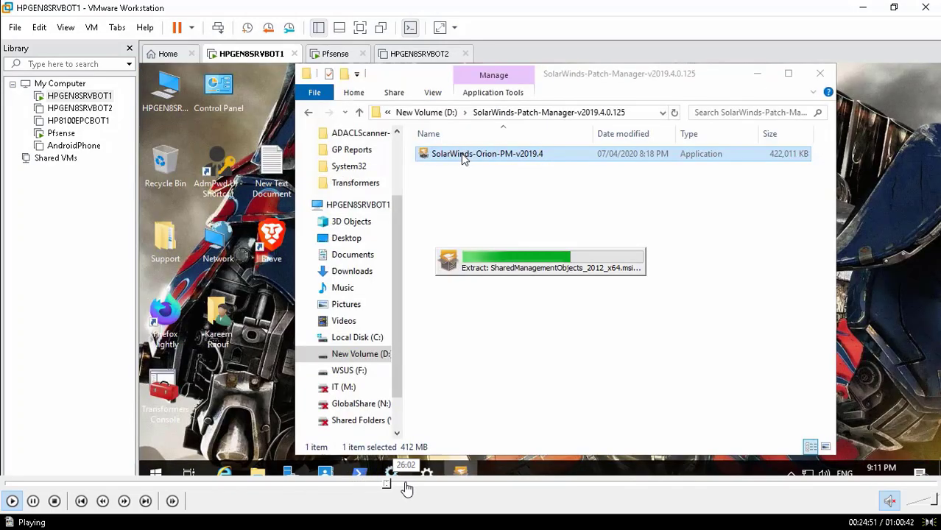
click(406, 486)
click(433, 486)
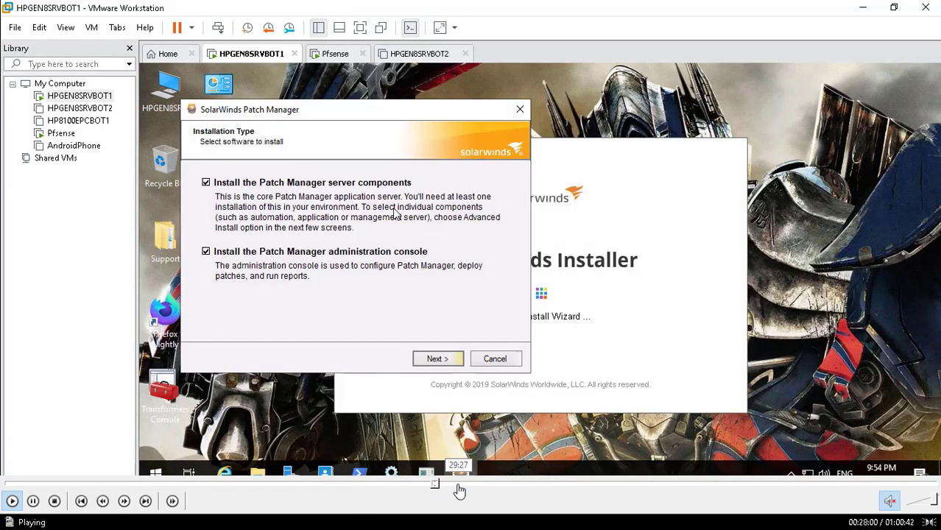
click(456, 486)
click(478, 486)
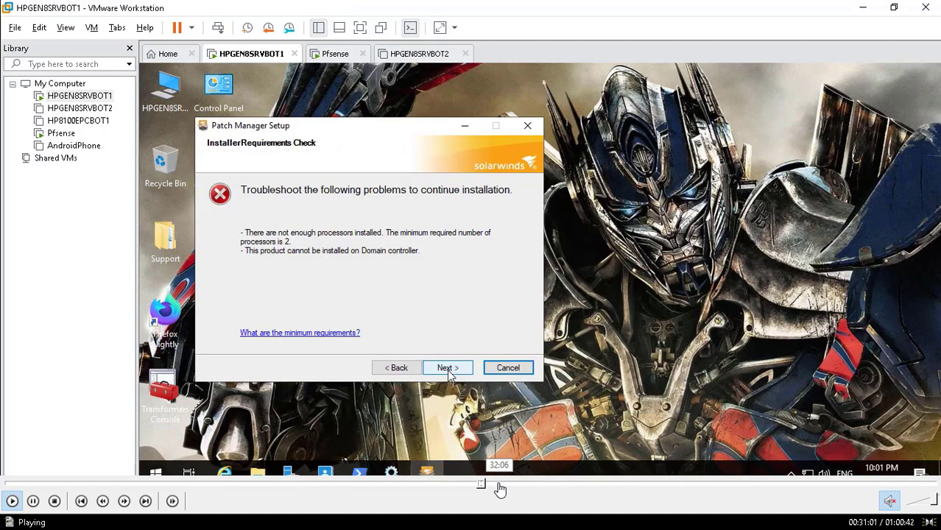
click(499, 486)
click(506, 486)
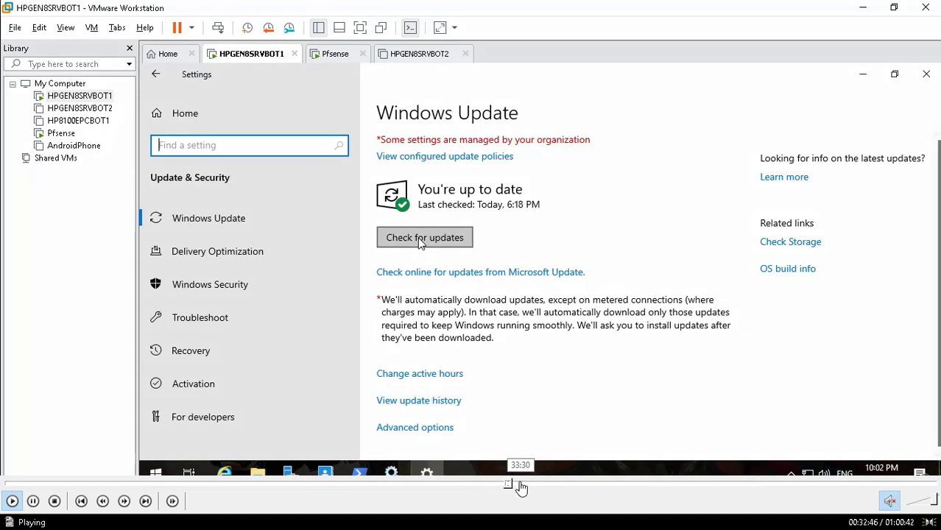
click(520, 486)
click(531, 486)
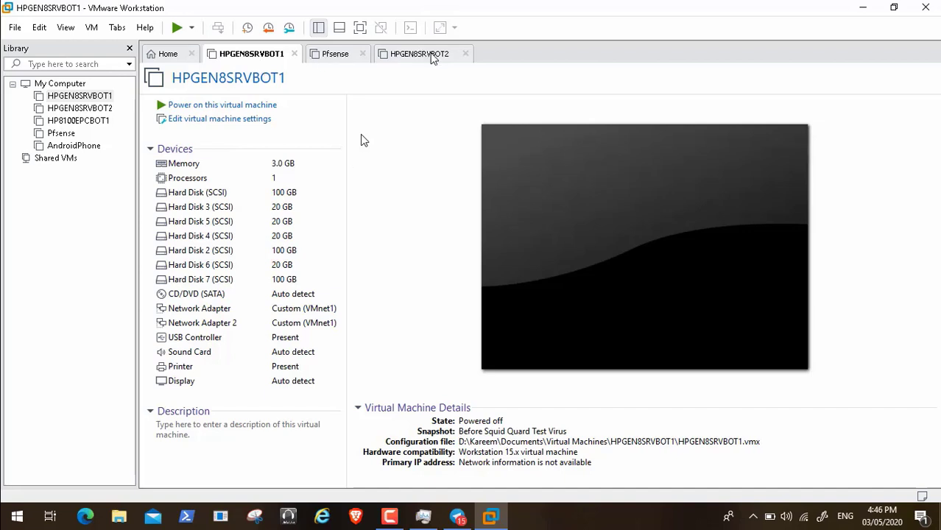
Step: Open the HP8100EPCBOT1 virtual machine alongside the others and power on the Pfsense virtual machine
click(335, 57)
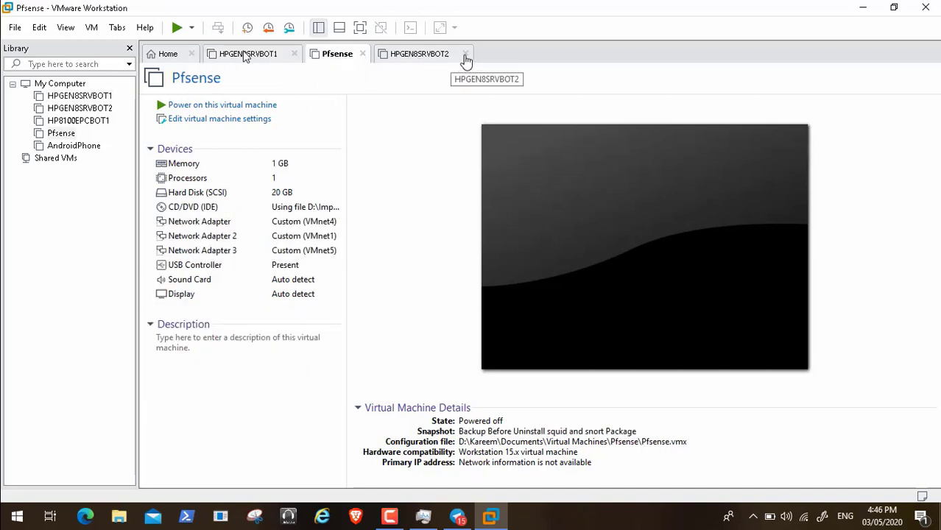
click(88, 121)
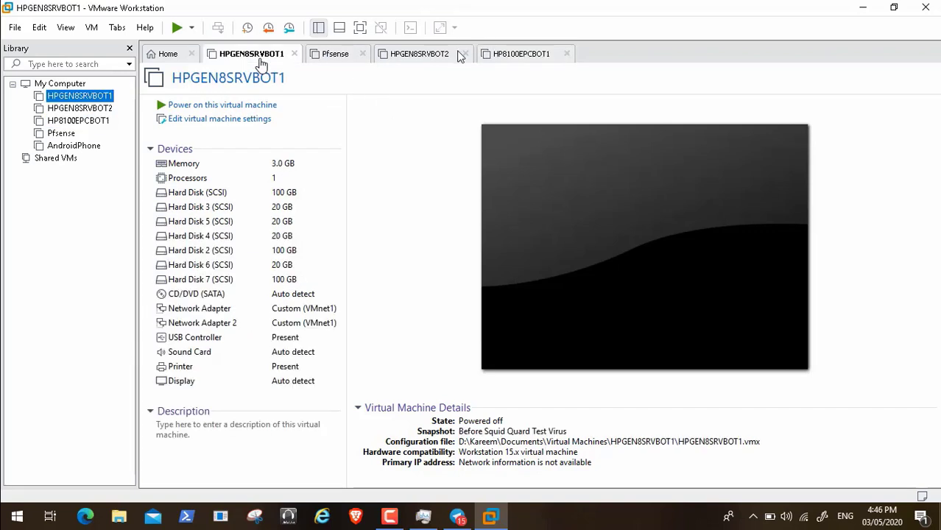
click(327, 59)
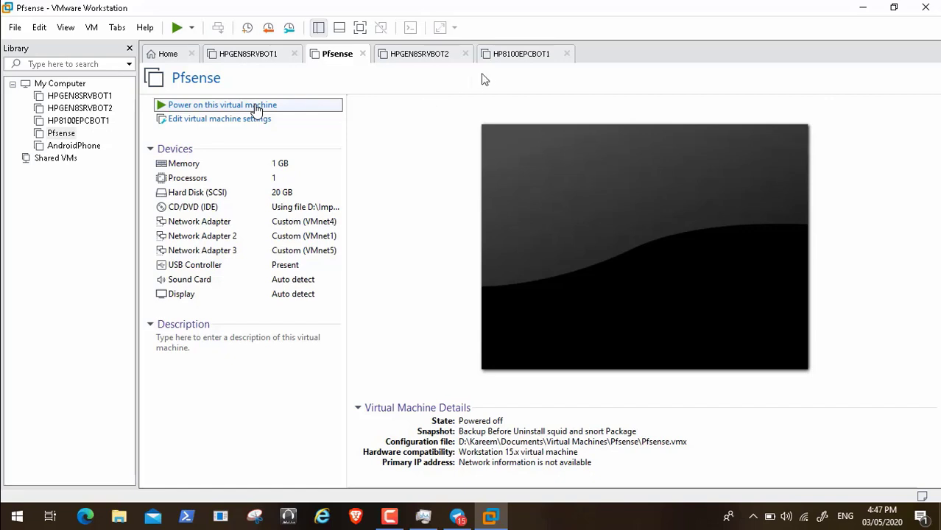
click(256, 108)
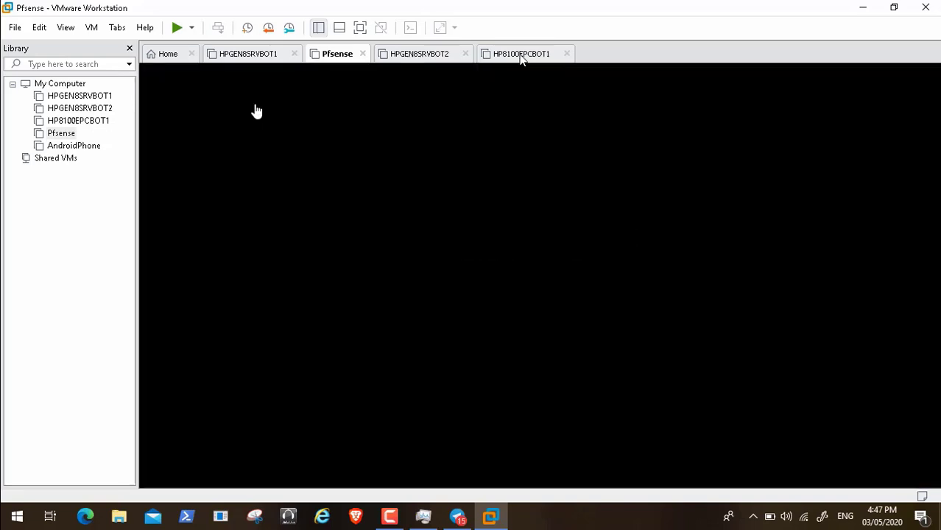
click(395, 521)
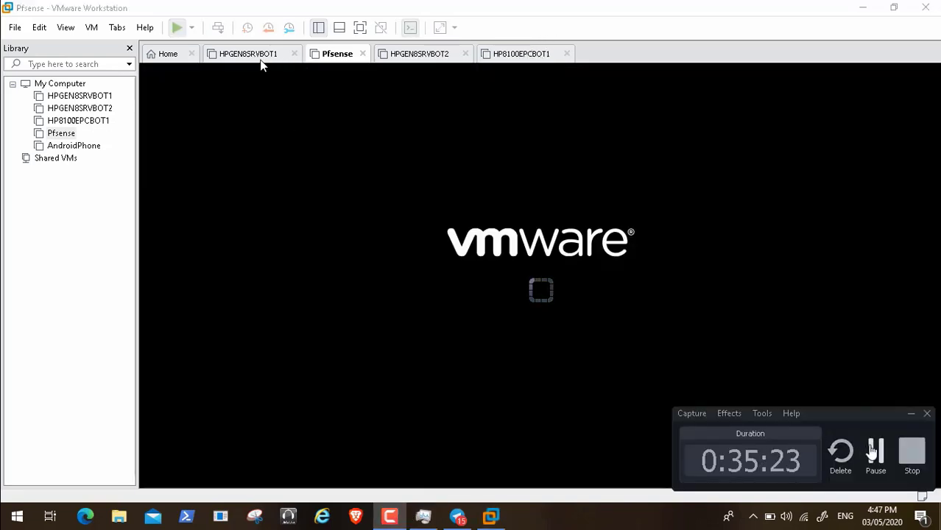
click(875, 454)
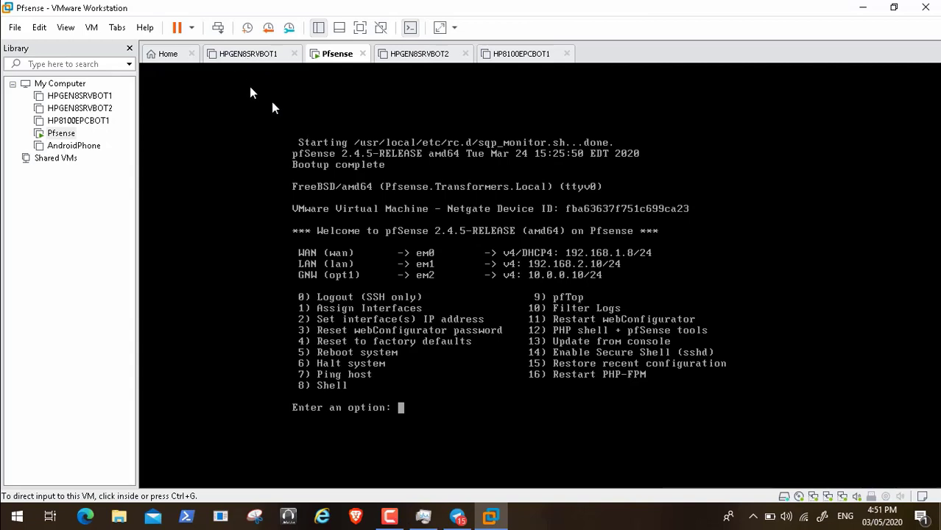
Step: Show the HPGEN8SRVBOT1 virtual machine and skip the recording forward to the HP8100EPCBOT1 sign-in screen
click(250, 55)
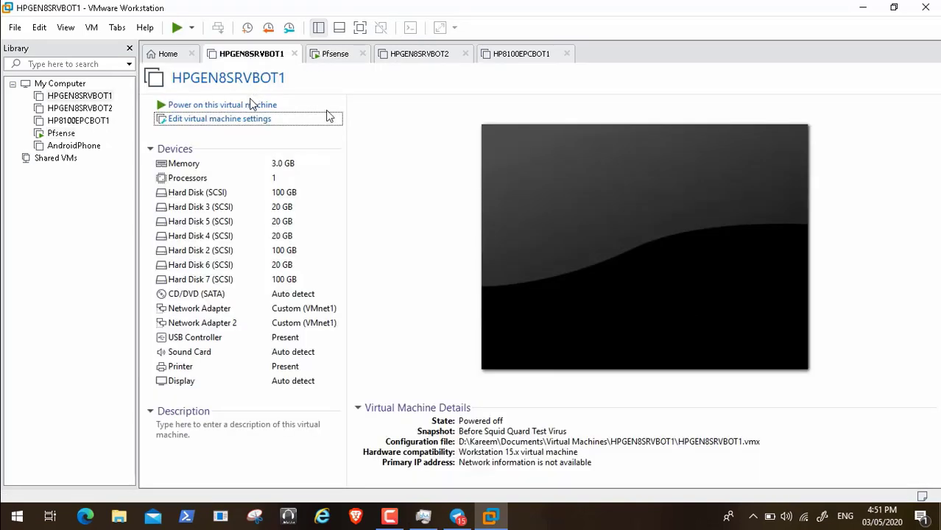
click(552, 484)
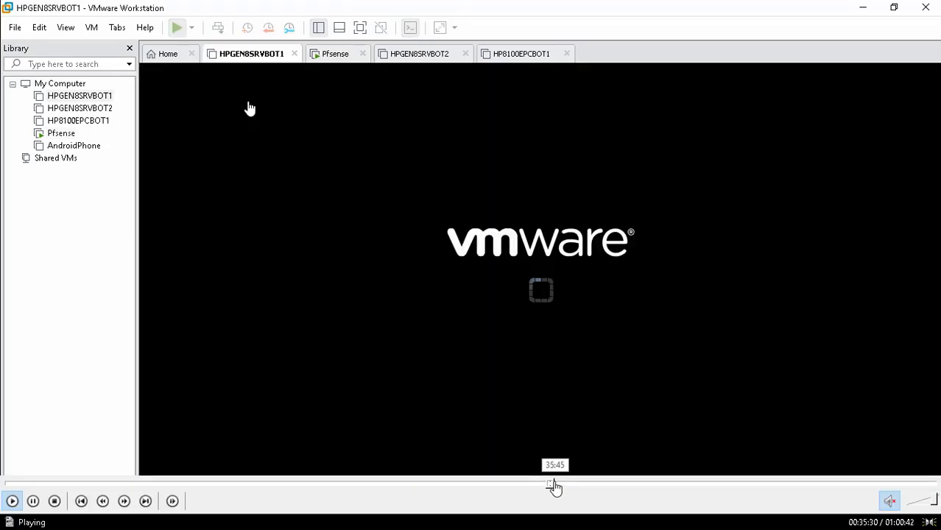
click(564, 485)
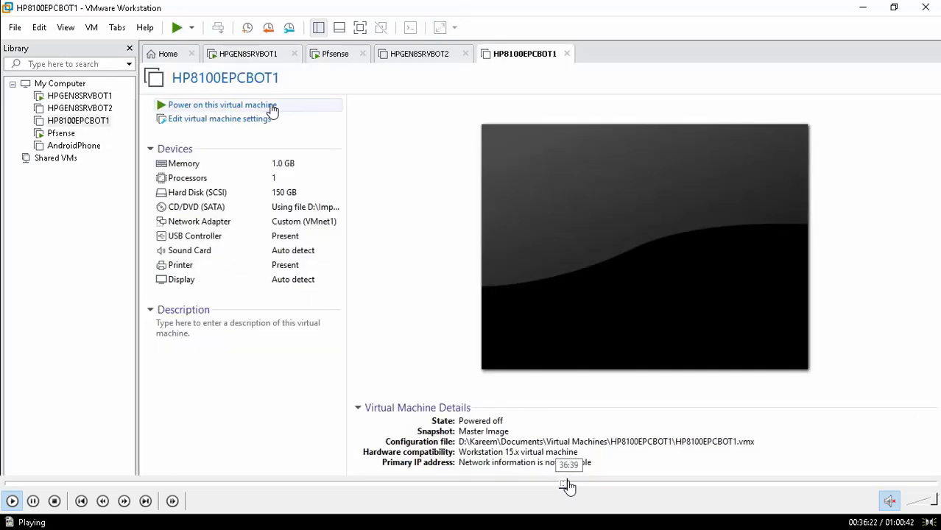
click(569, 485)
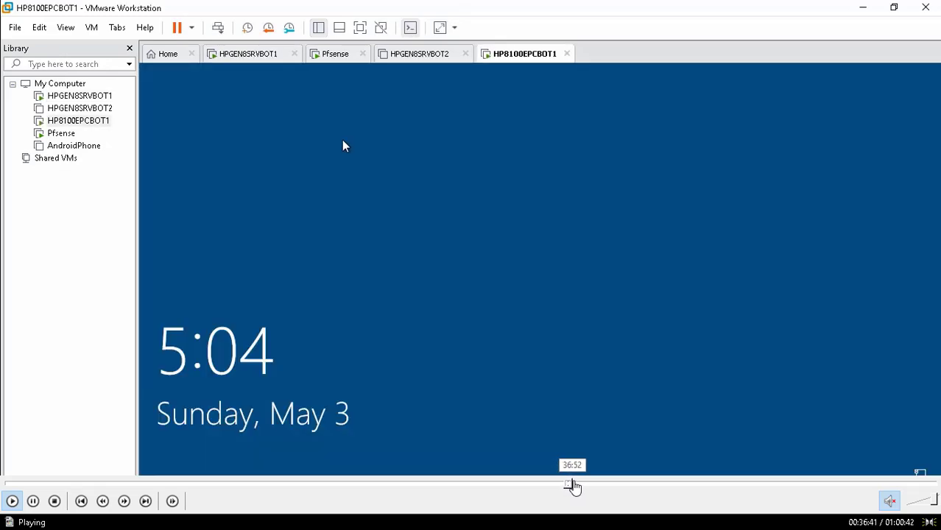
click(576, 484)
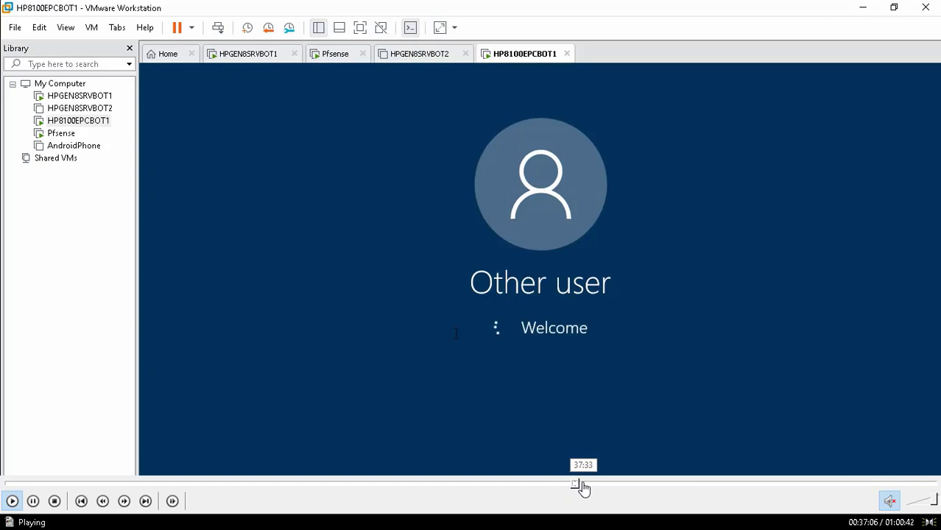
click(581, 484)
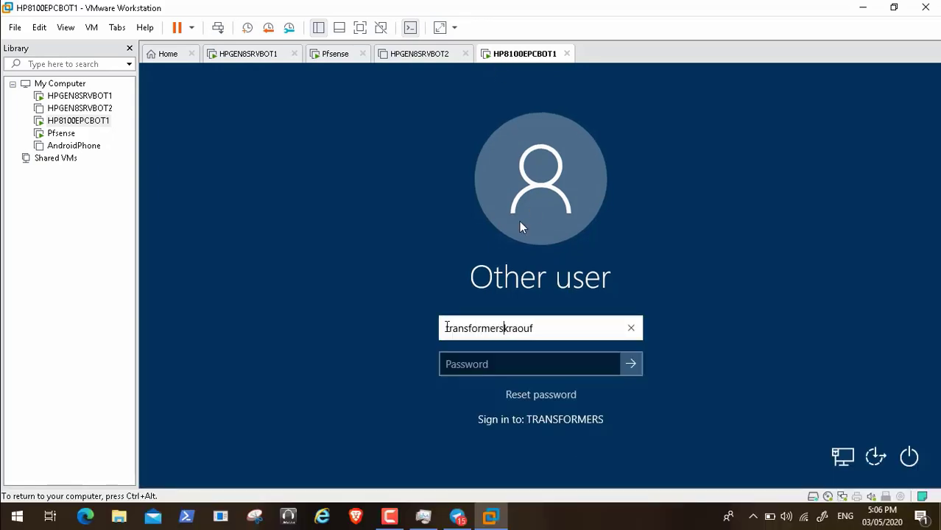
Step: Sign in to the HP8100EPCBOT1 virtual machine with the transformers domain account, entering the account password
click(489, 365)
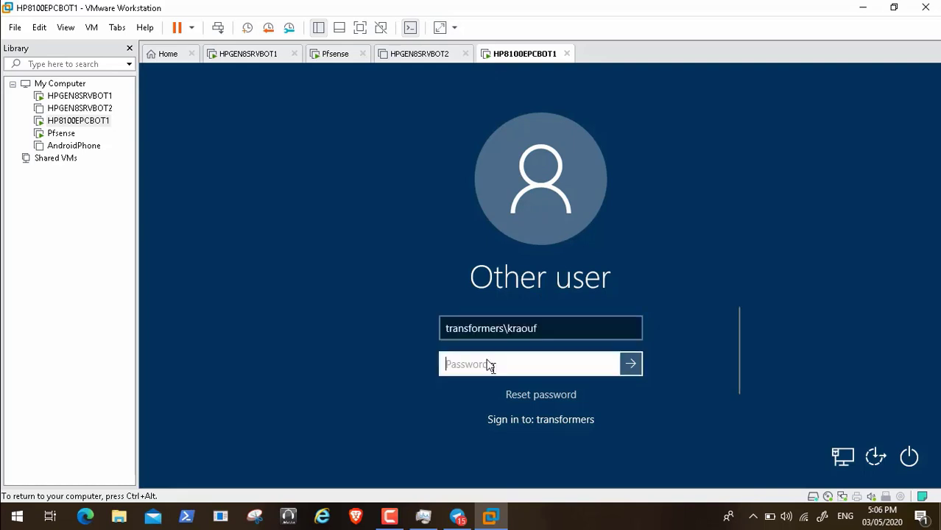
text(**********)
key(Return)
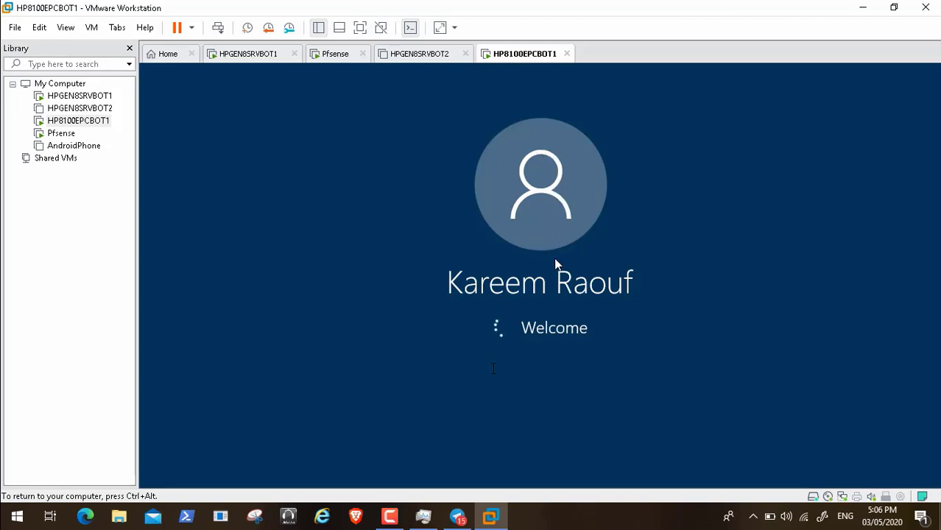
key(ctrl+alt)
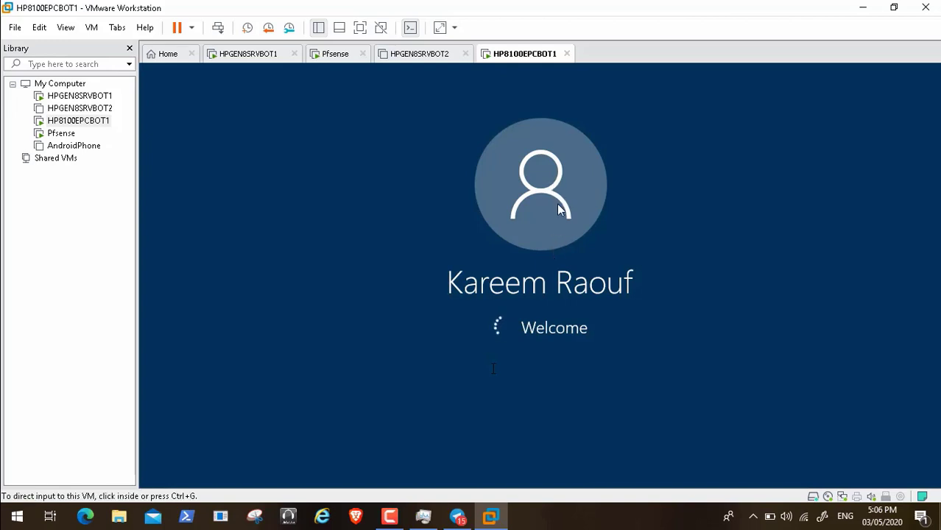
click(391, 516)
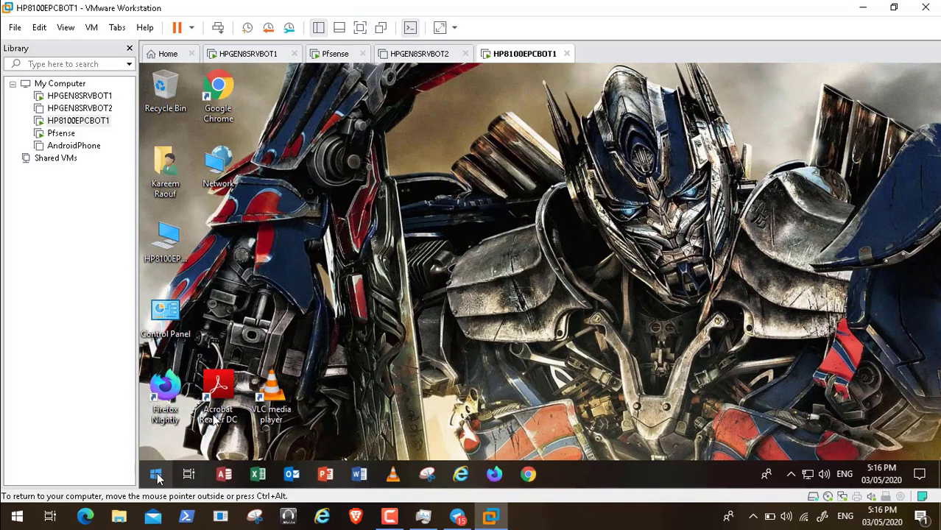
key(ctrl+alt)
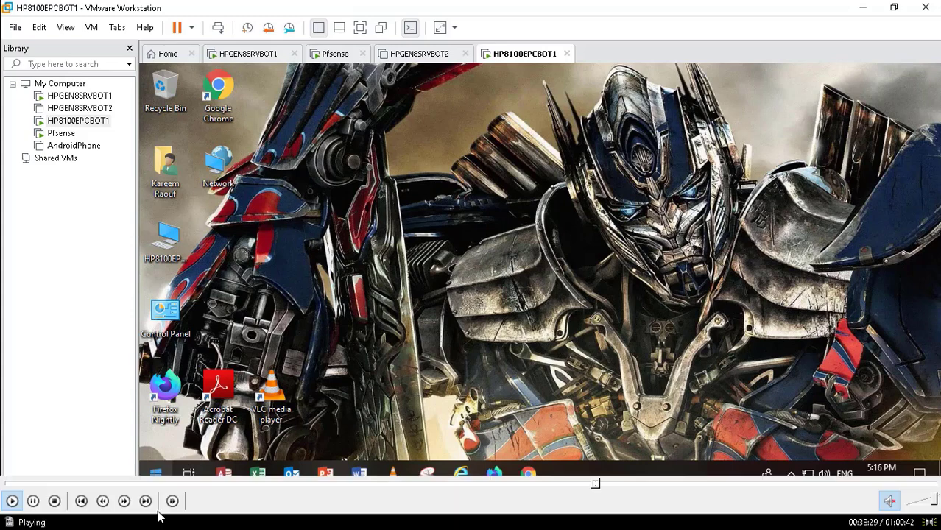
Step: Leave full-screen playback, minimise the video player, switch to Brave and search Google for "wsus registry key"
double_click(292, 297)
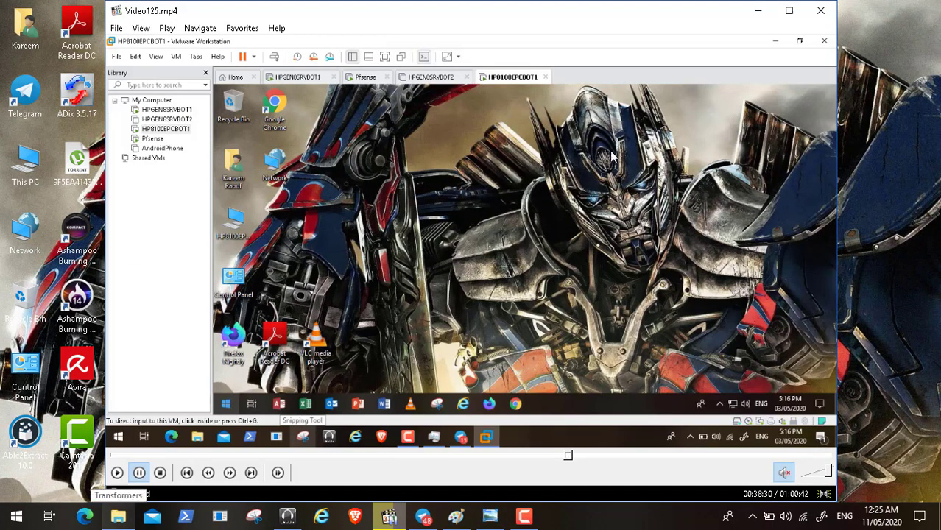
click(759, 12)
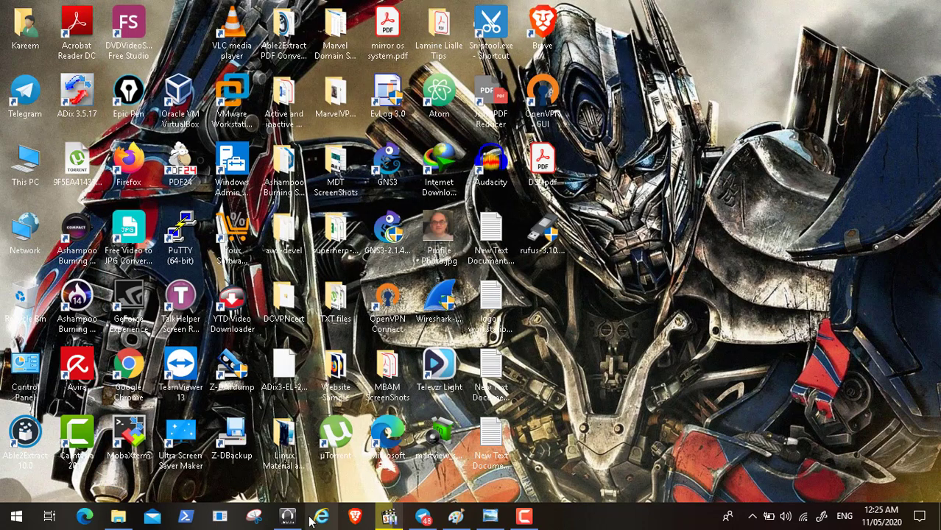
click(355, 518)
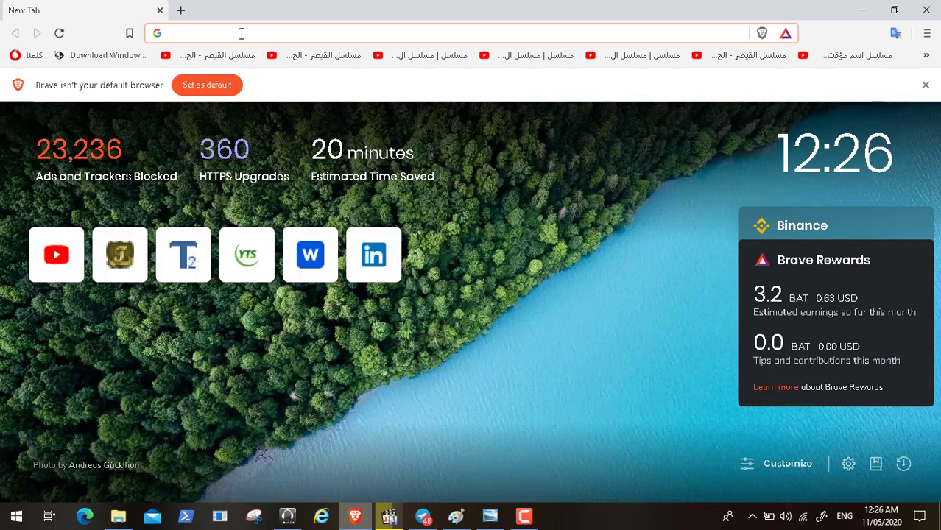
text(ws)
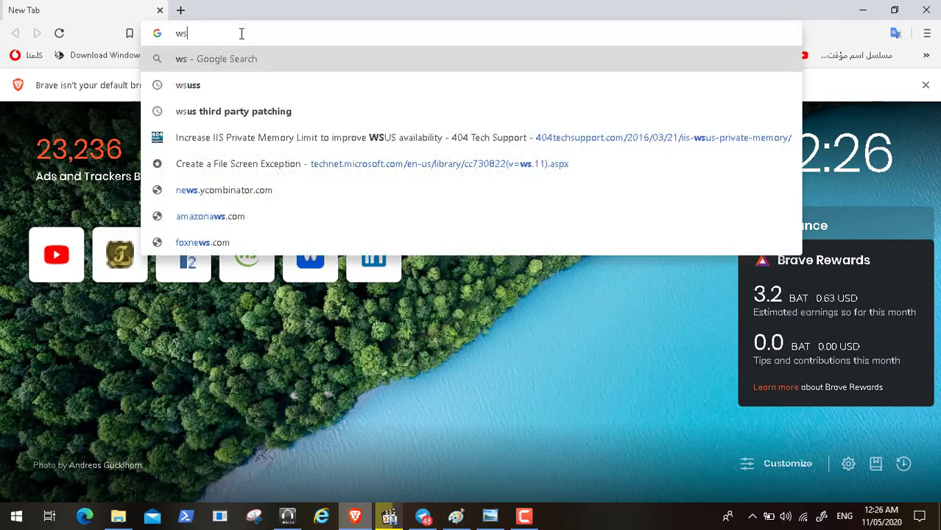
text(us r)
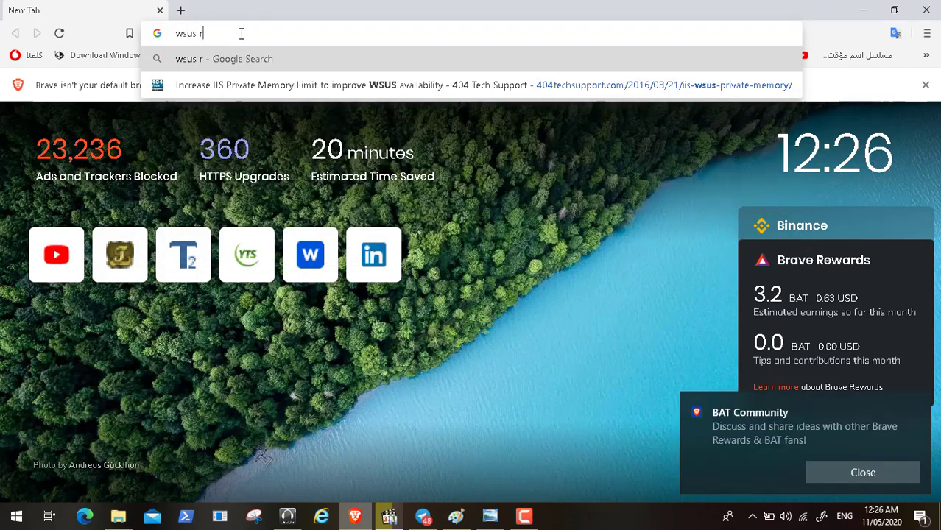
text(egisi)
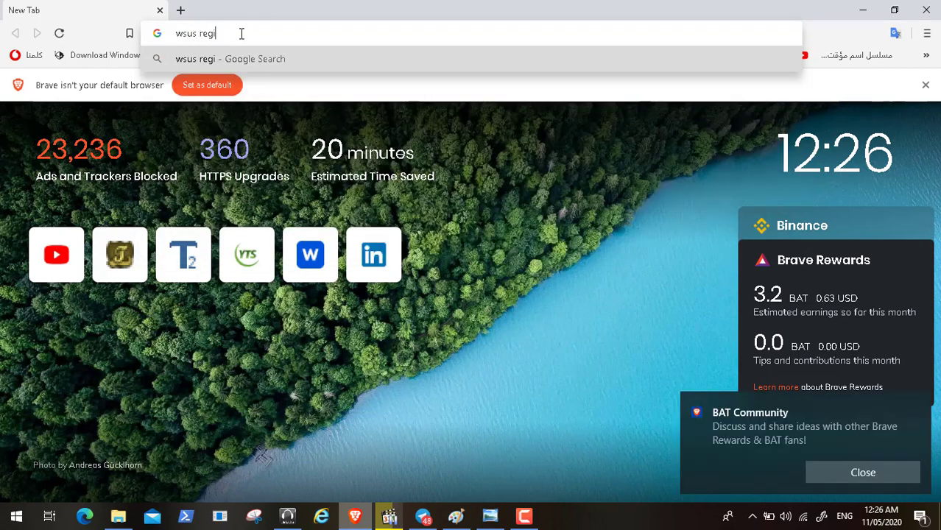
key(BackSpace)
key(BackSpace)
text(stry )
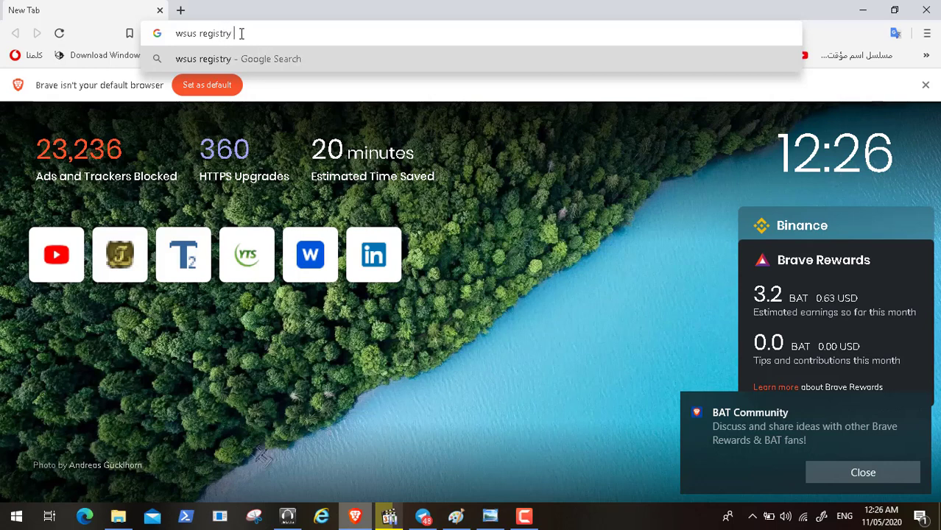
text(key)
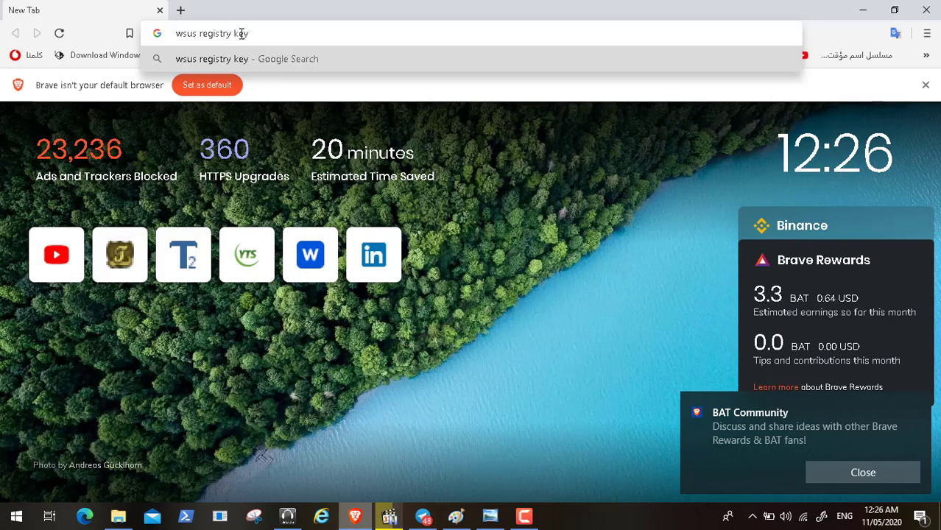
key(Return)
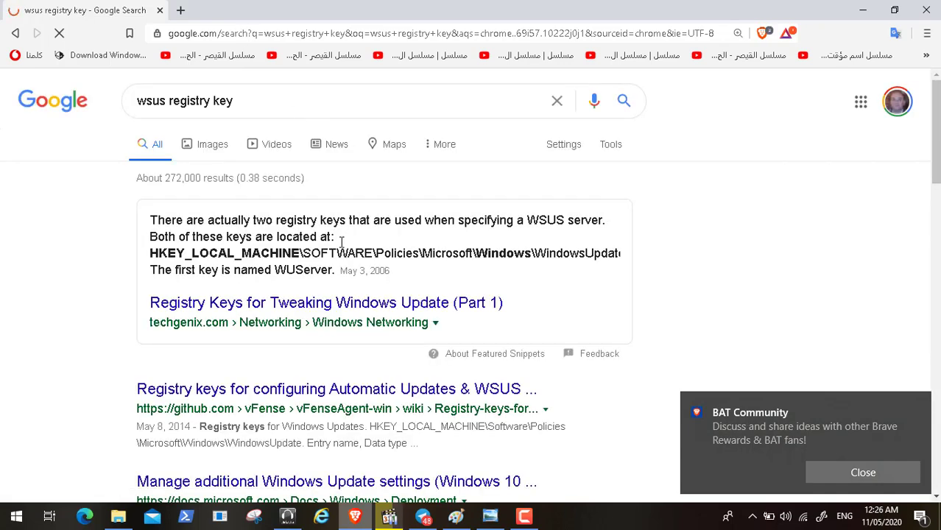
Step: Open the TechGenix article "Registry Keys for Tweaking Windows Update (Part 1)" and dismiss the BAT Community notification
click(382, 309)
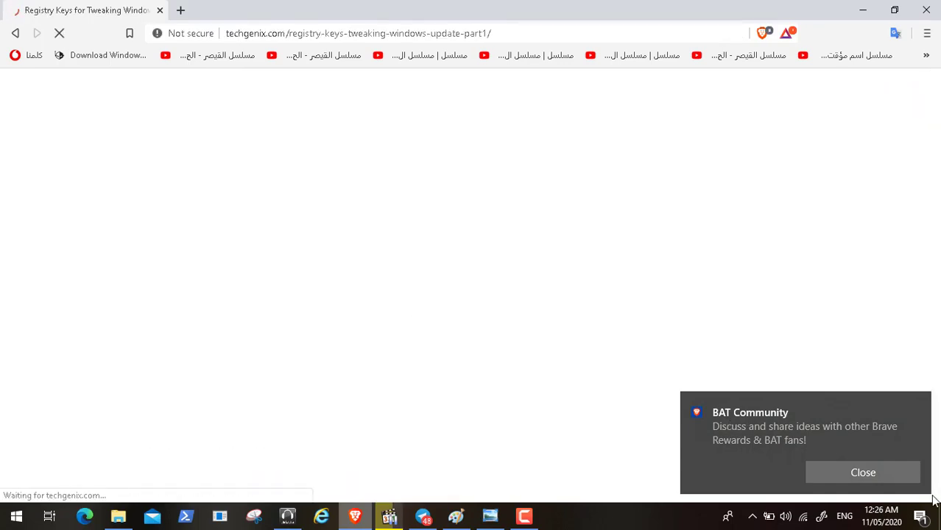
click(883, 471)
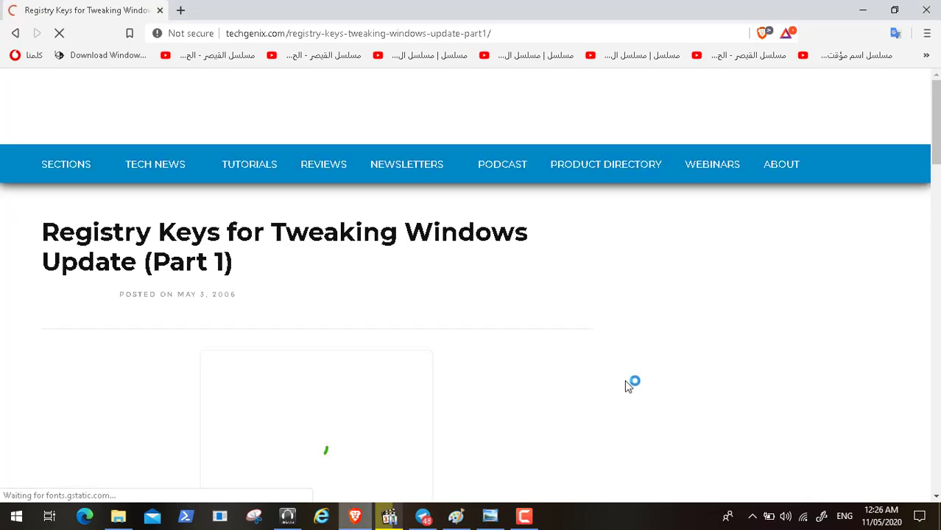
scroll(377, 352, down, 1)
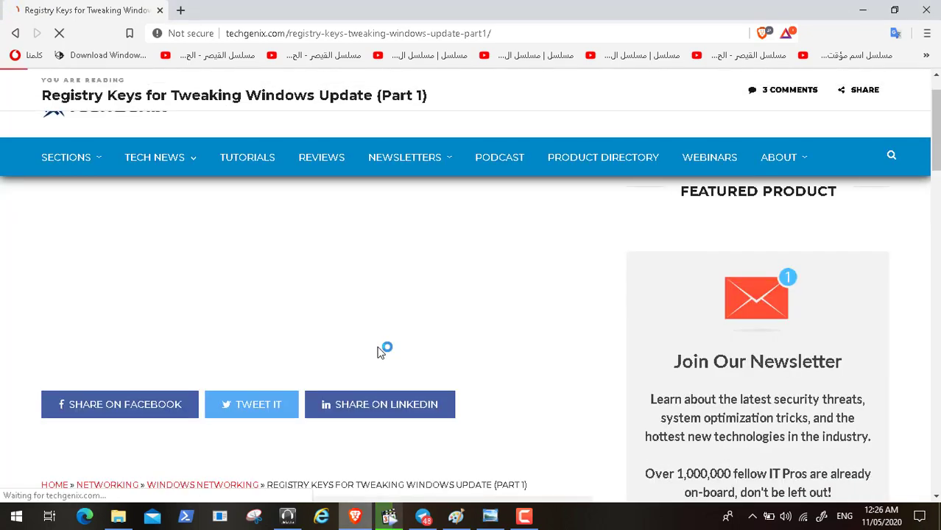
scroll(377, 352, down, 6)
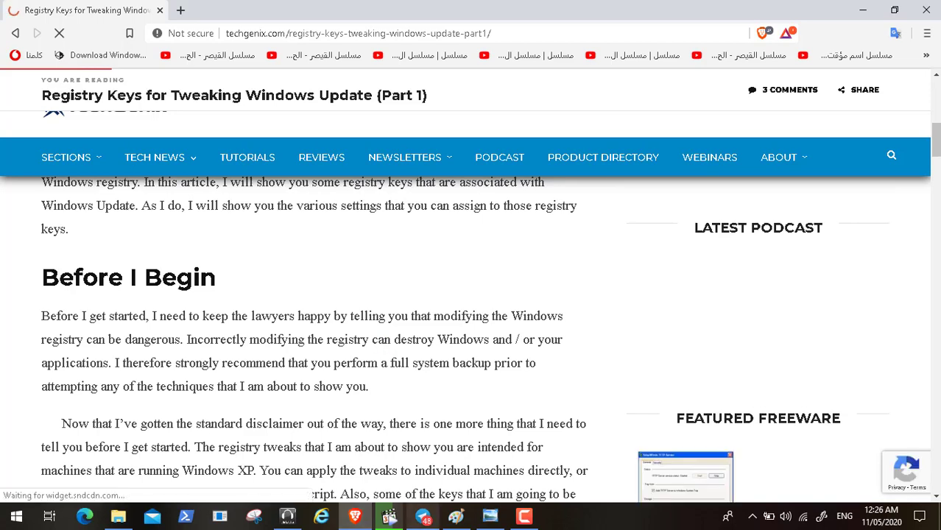
Step: Switch to Video125.mp4, rewind it to about 38:01, pause it and minimise the player
click(389, 516)
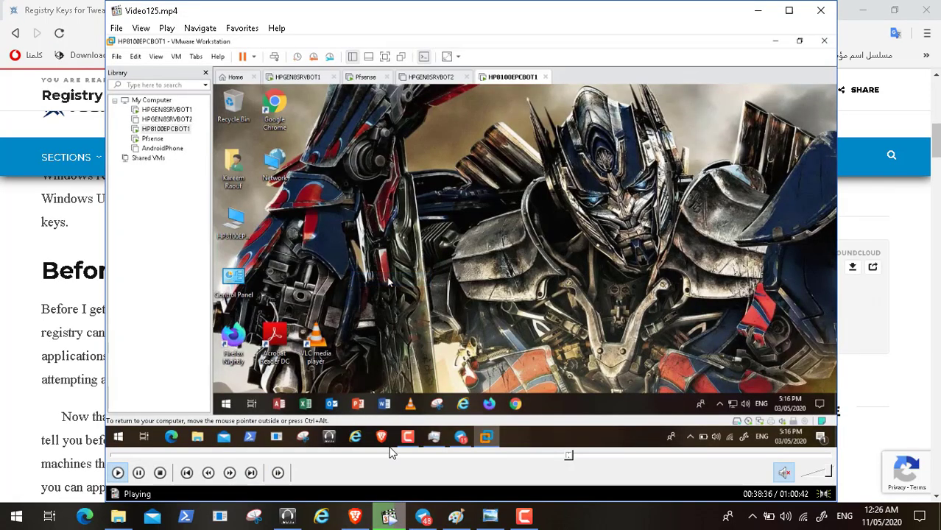
click(563, 456)
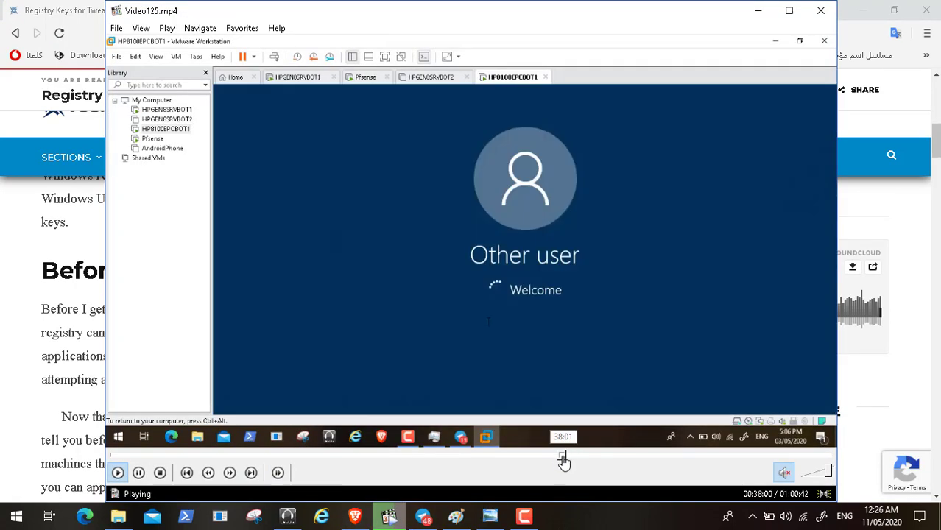
click(140, 474)
click(758, 11)
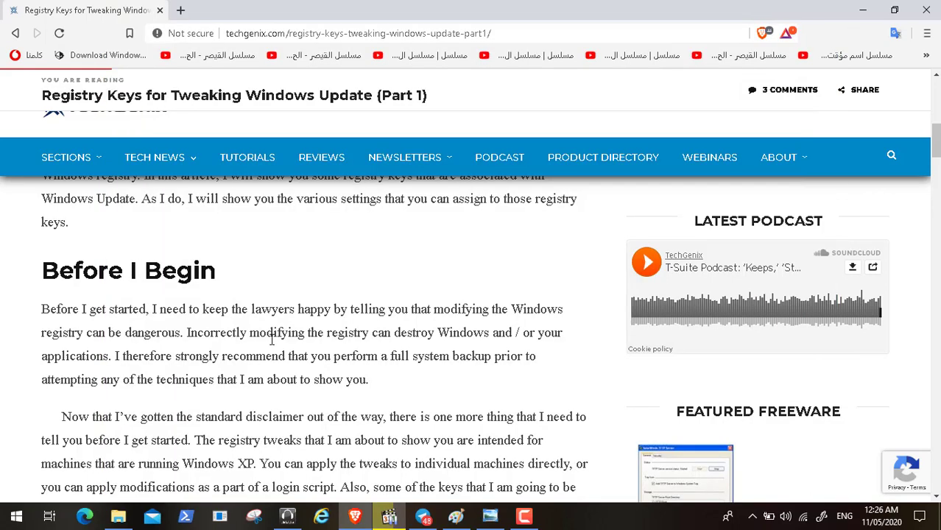
Step: Examine the article's Elevation of Privileges section for the registry key that controls who approves WSUS updates
scroll(271, 339, down, 4)
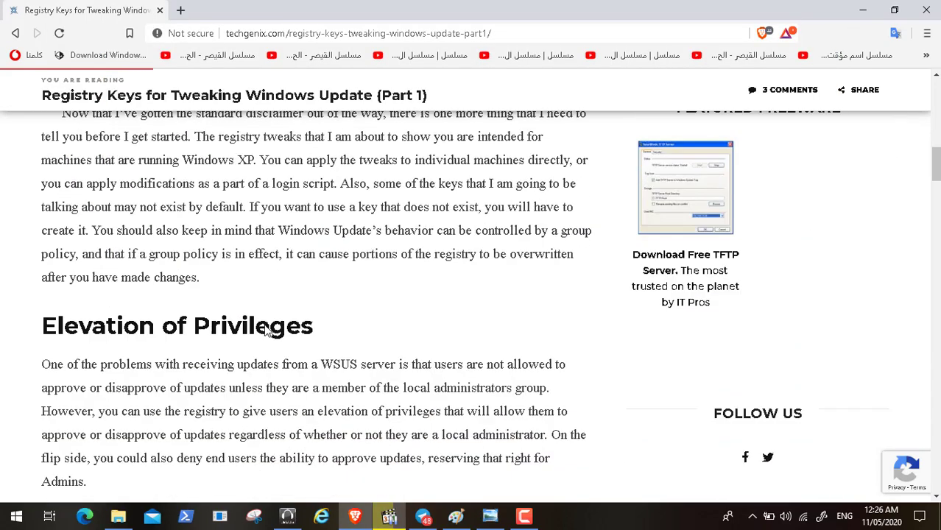
scroll(268, 331, down, 1)
scroll(265, 330, down, 1)
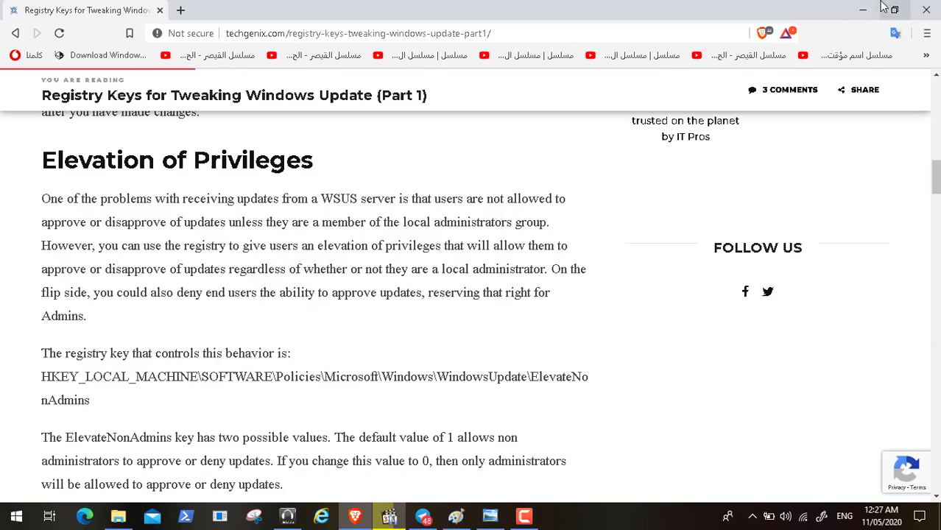
Step: Resume Video125.mp4, skip to about 39:15 where Registry Editor is open, pause it and switch back to the article in Brave
click(863, 9)
mouse_move(451, 520)
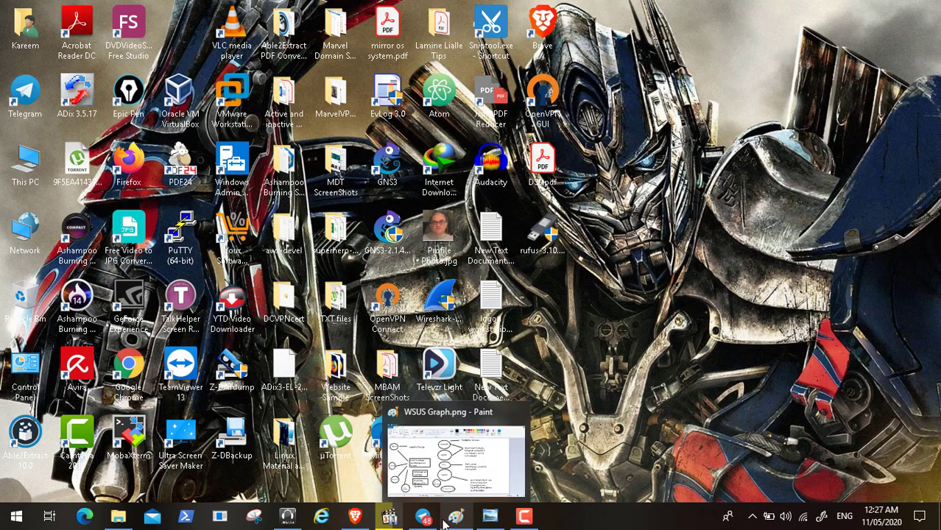
click(389, 517)
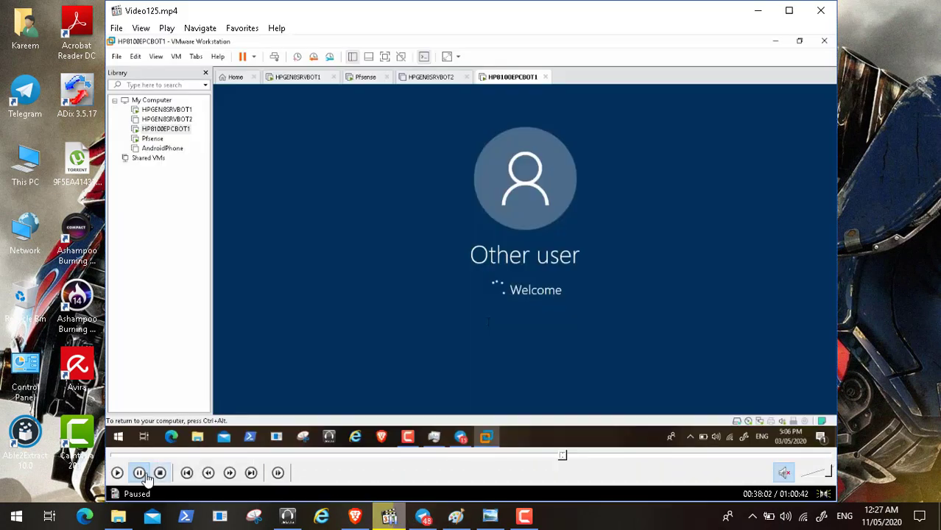
click(117, 472)
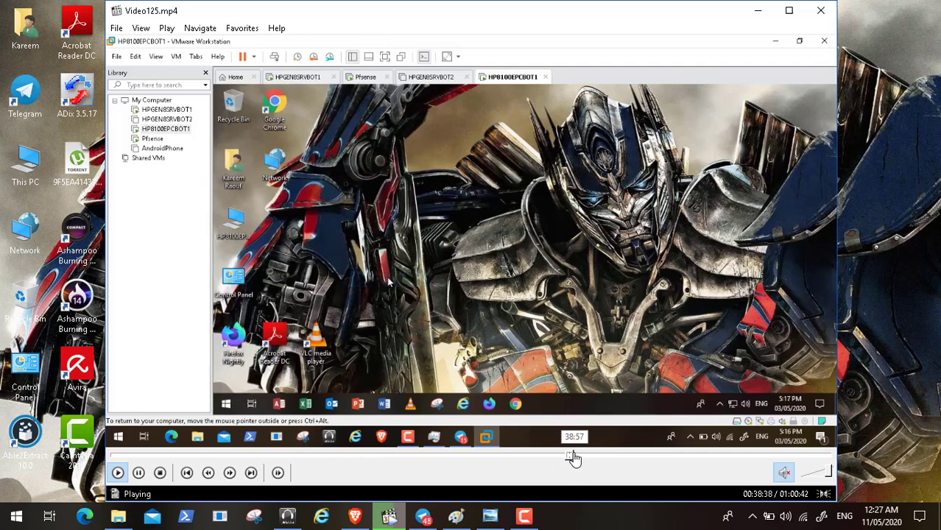
click(577, 458)
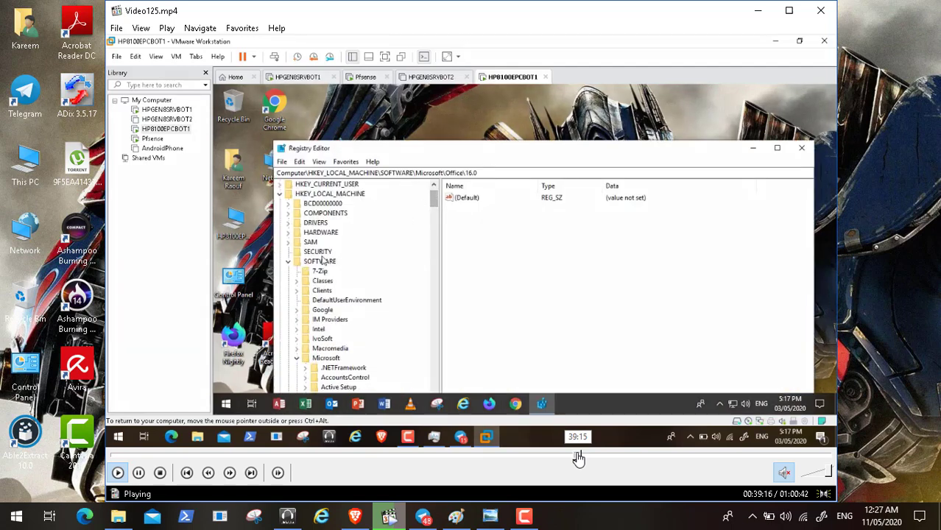
click(142, 474)
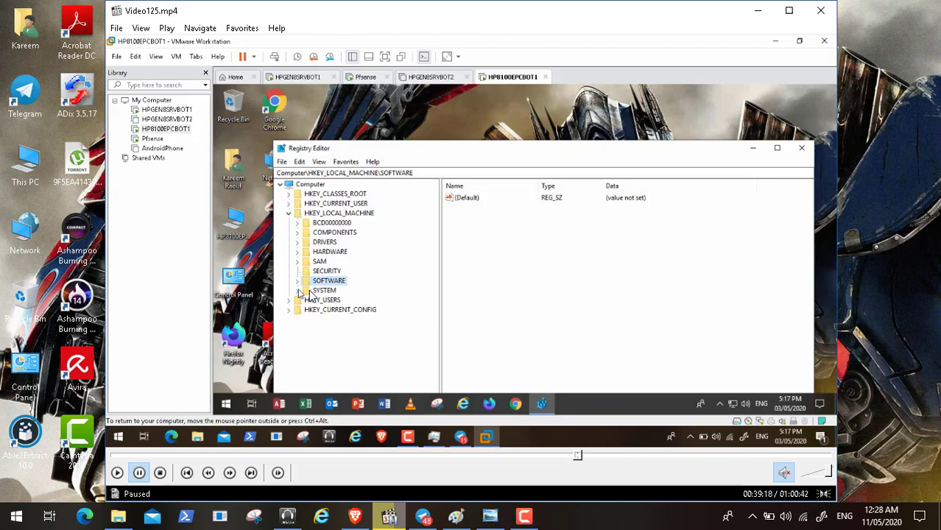
click(355, 517)
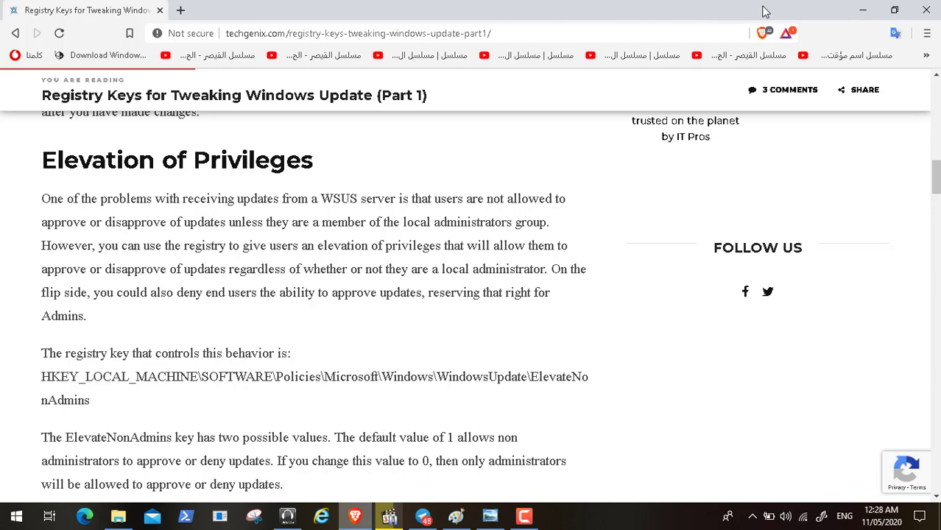
Step: Minimise the article window and play Video125.mp4 until the SOFTWARE registry key is expanded, pausing at about 39:23
click(863, 10)
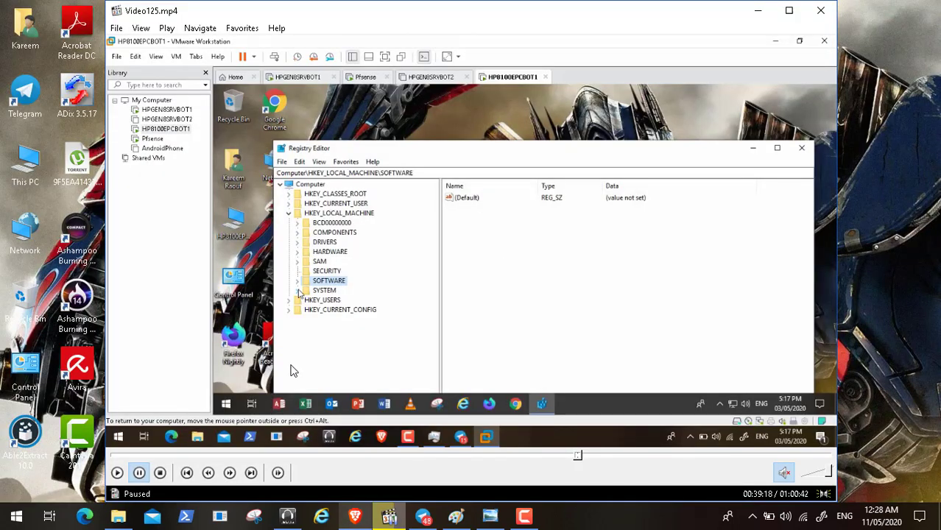
click(116, 473)
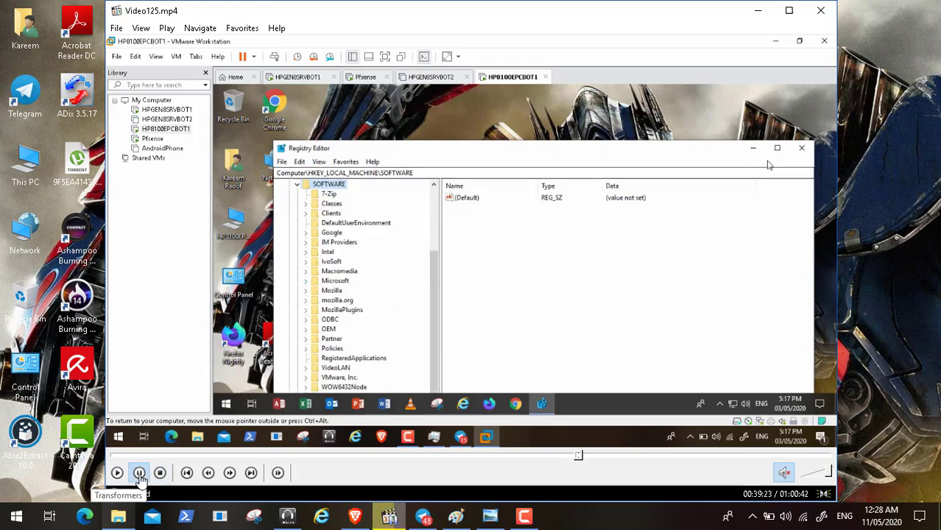
click(140, 475)
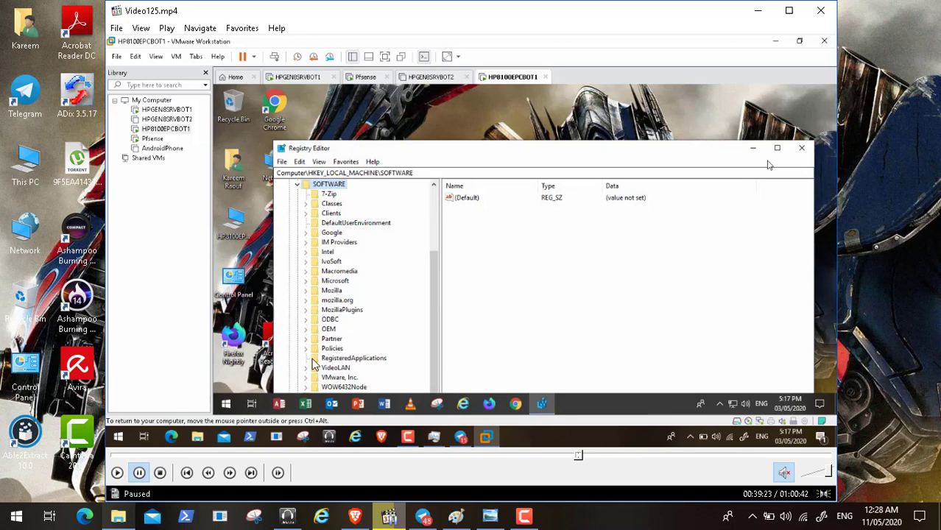
Step: Resume the video and skip through the WindowsUpdate registry key browsing to the gpupdate run at about 41:15
click(118, 472)
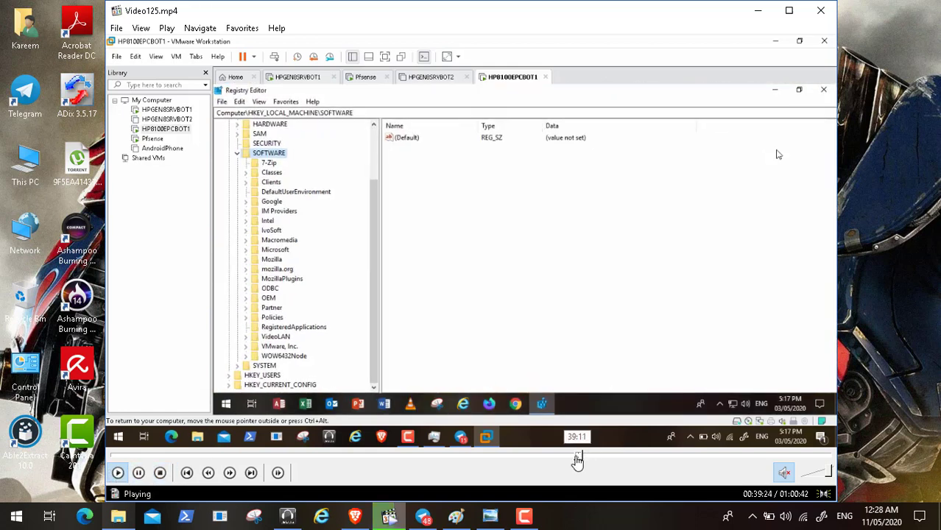
click(583, 458)
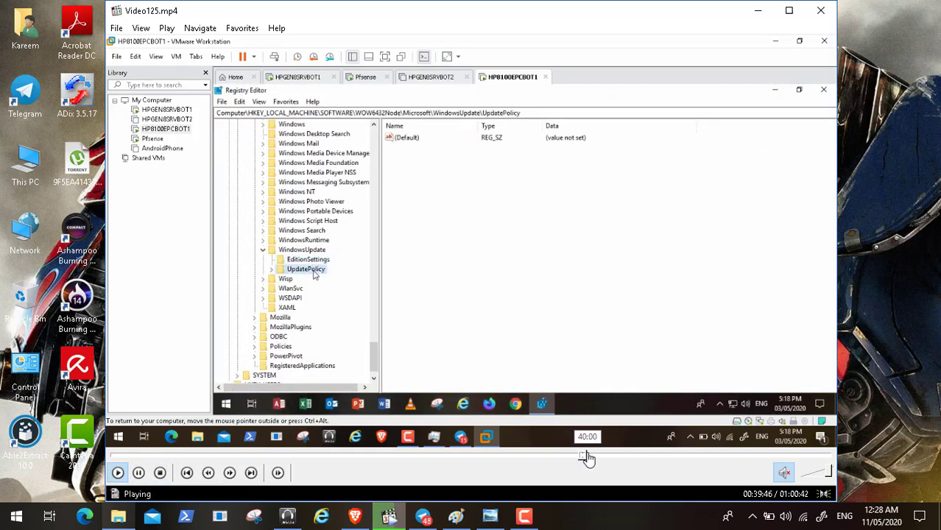
click(590, 458)
click(595, 458)
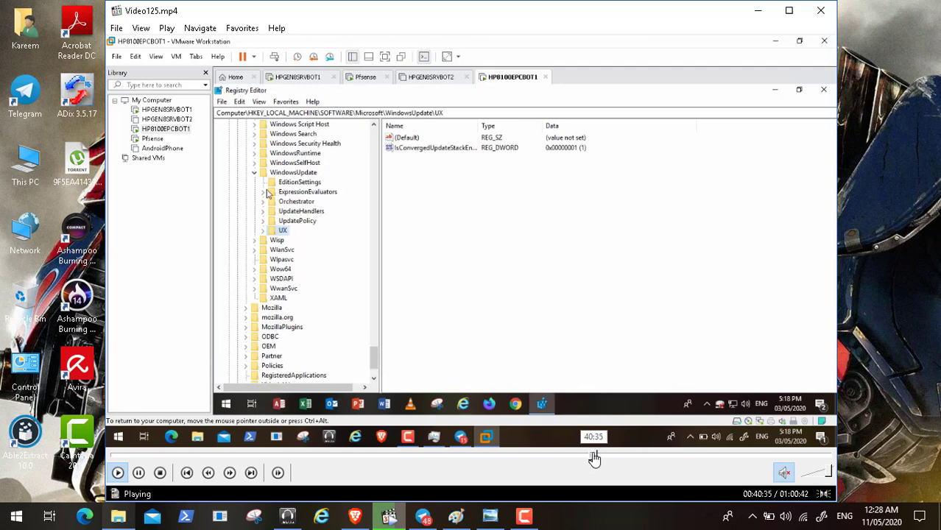
click(602, 458)
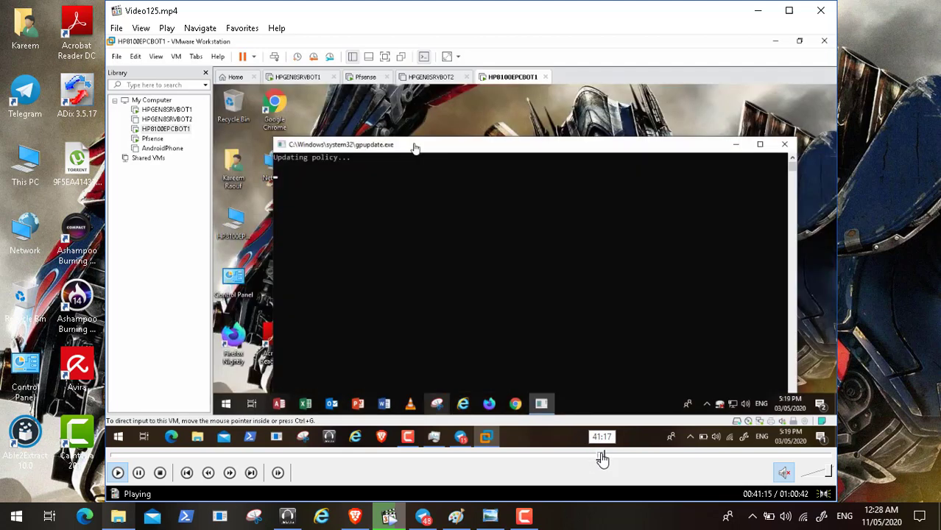
Step: Rewind the video to just before the gpupdate run, pause it and set the position to about 40:40
click(595, 458)
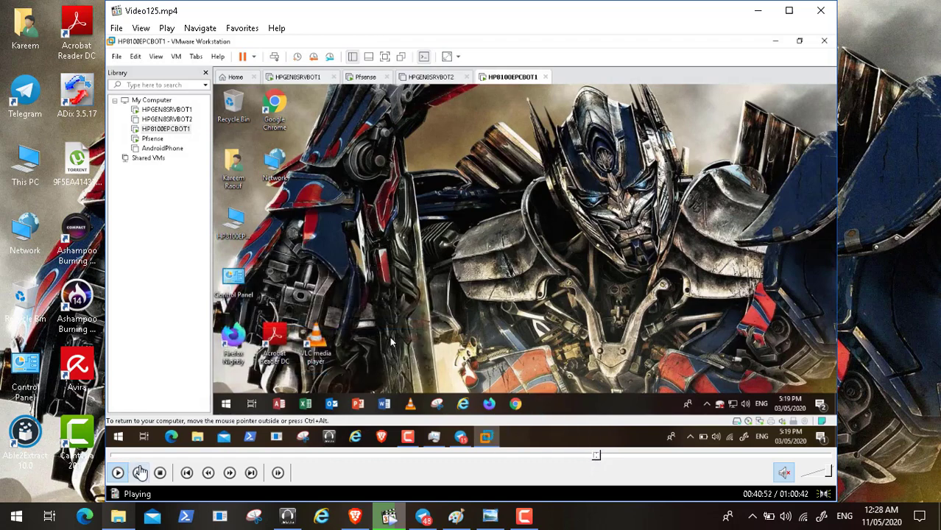
key(space)
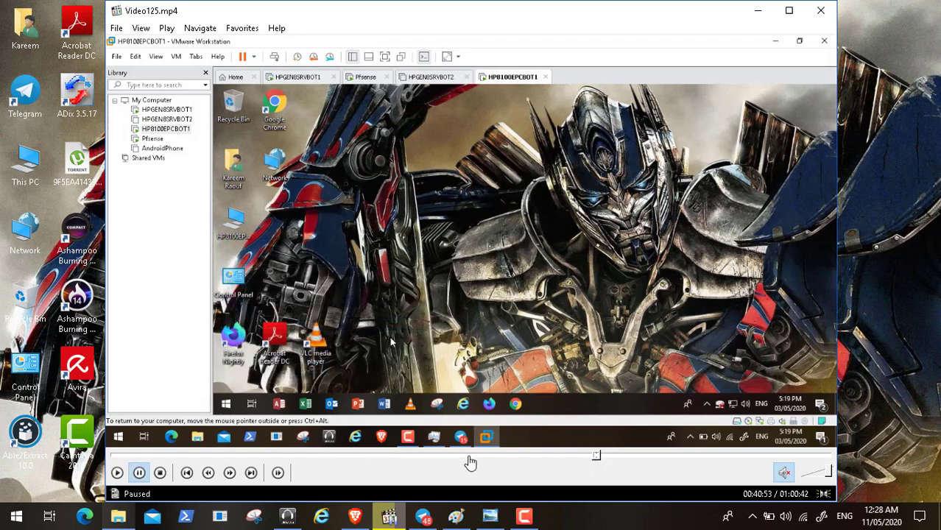
click(594, 456)
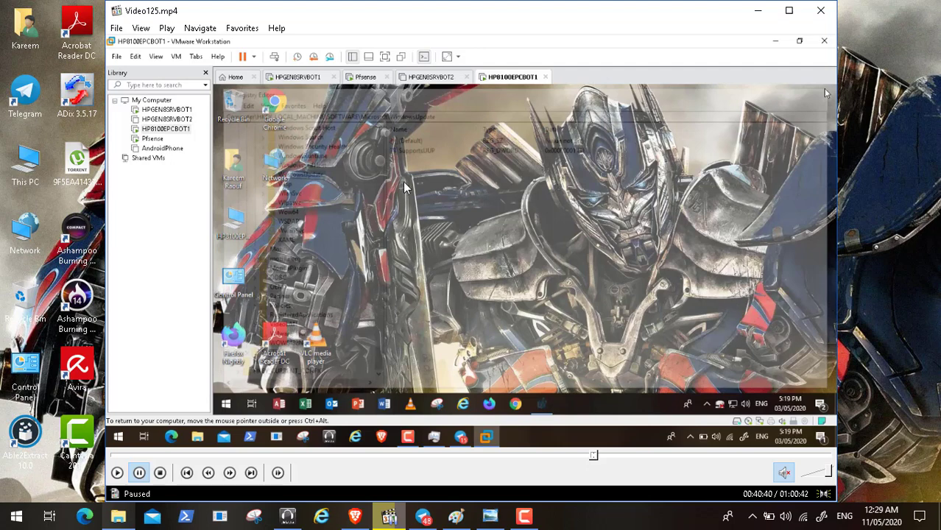
Step: Resume the video, review the gpupdate run and the WSUS Unassigned Computers refresh, and pause at about 41:45
click(117, 473)
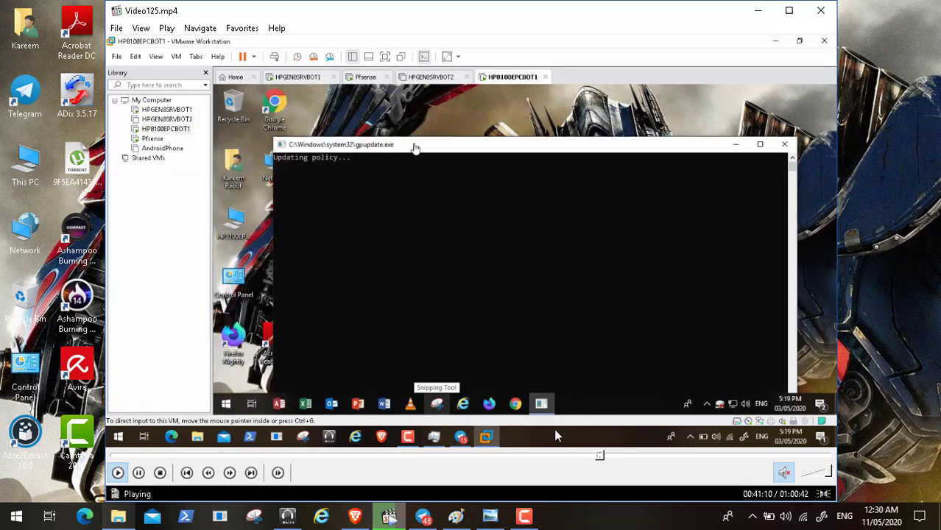
click(604, 455)
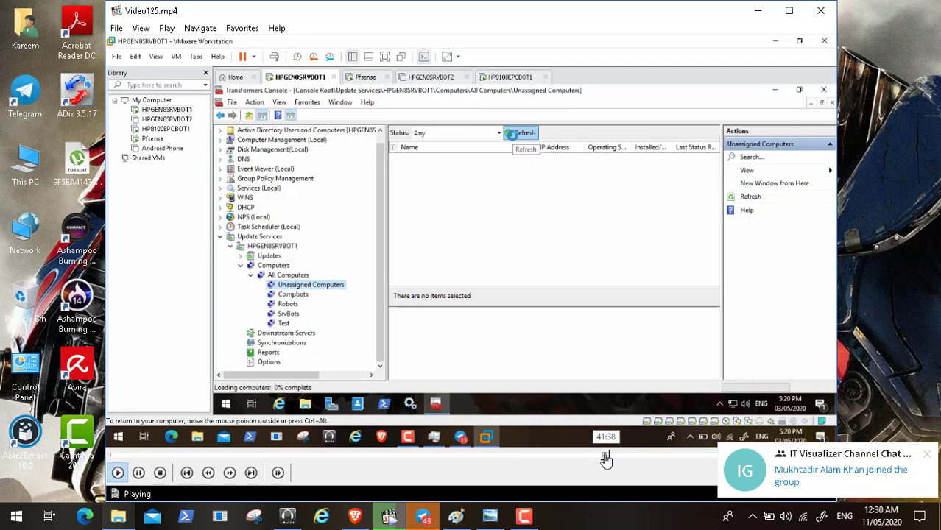
click(600, 456)
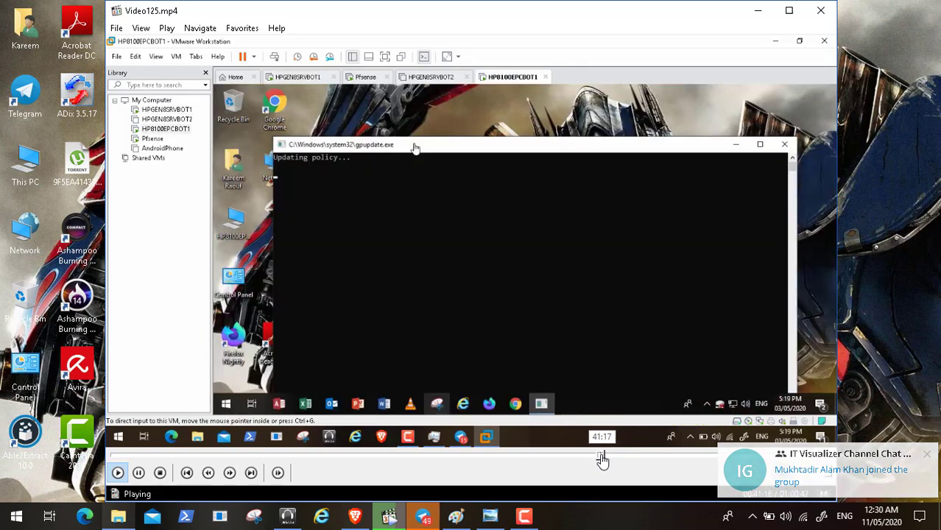
click(606, 457)
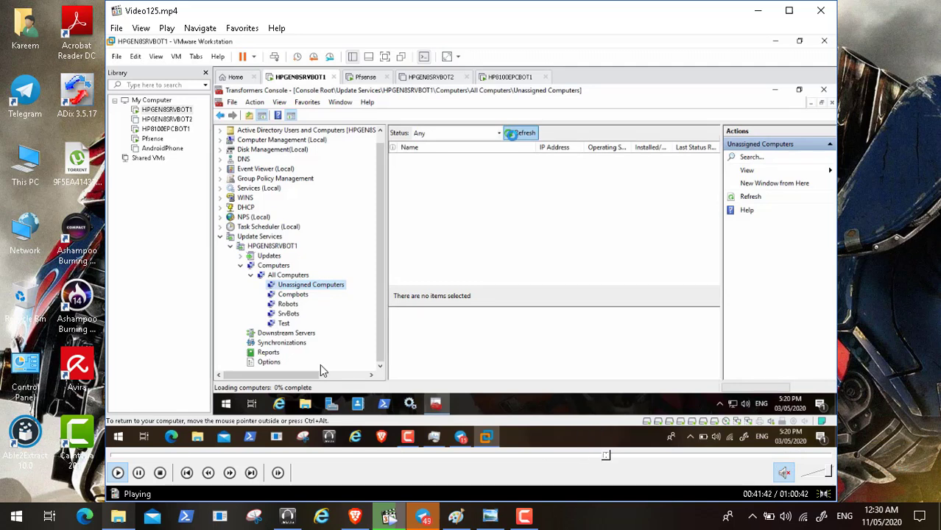
click(139, 472)
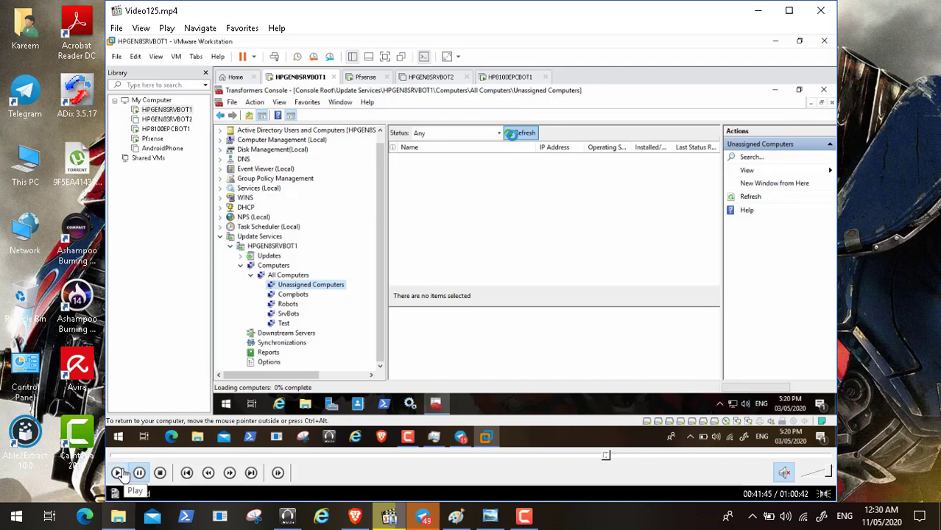
Step: Resume the video and skip through the client's Windows Update page to the desktop at about 47:05
click(119, 474)
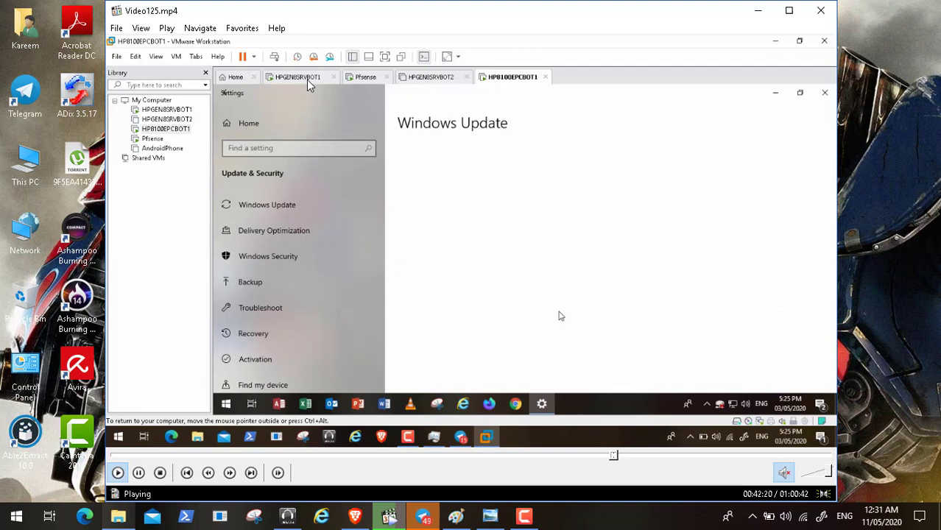
click(620, 456)
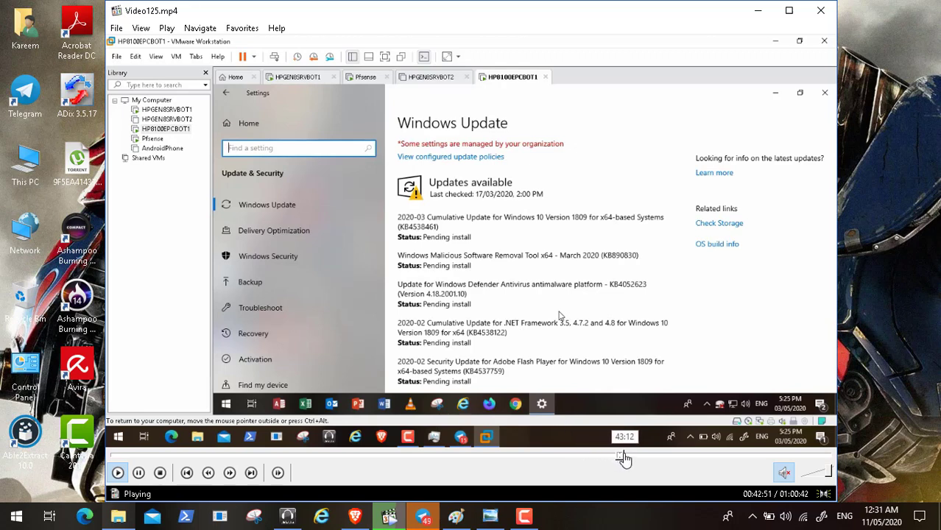
click(638, 456)
click(647, 457)
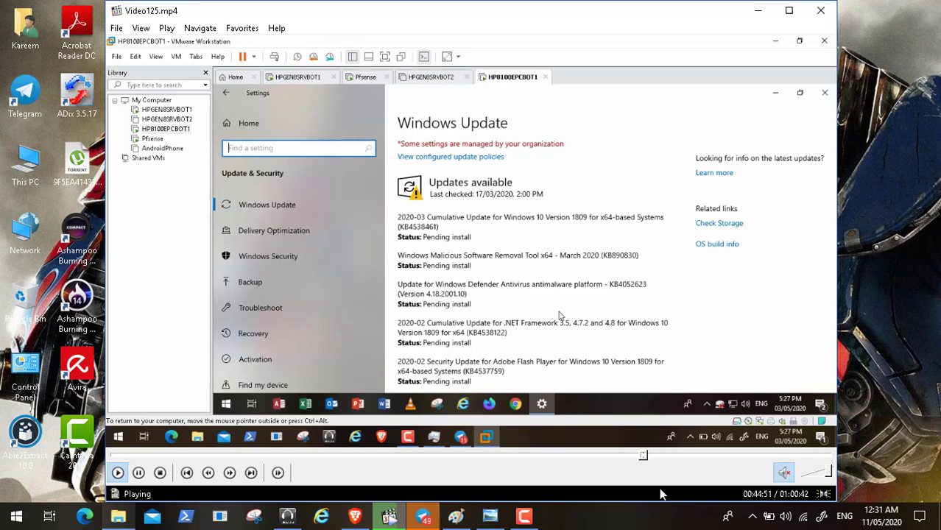
click(658, 456)
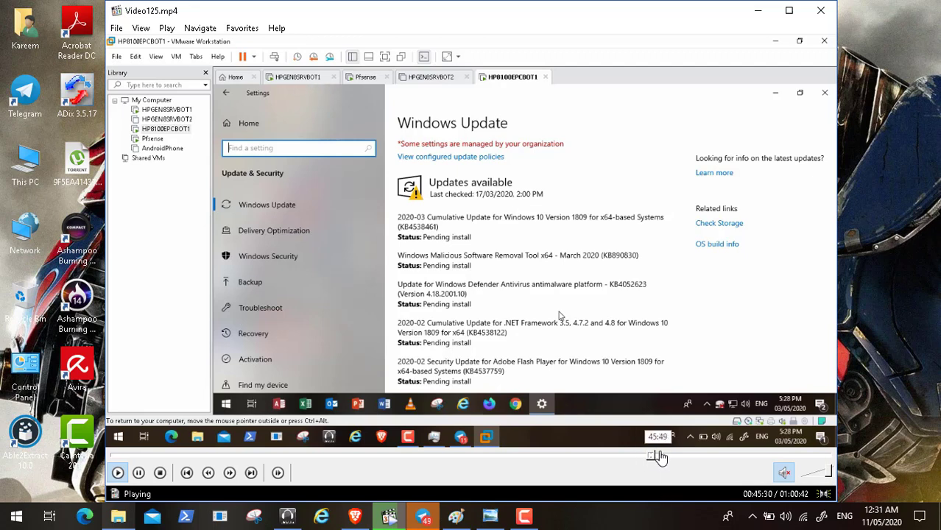
click(671, 456)
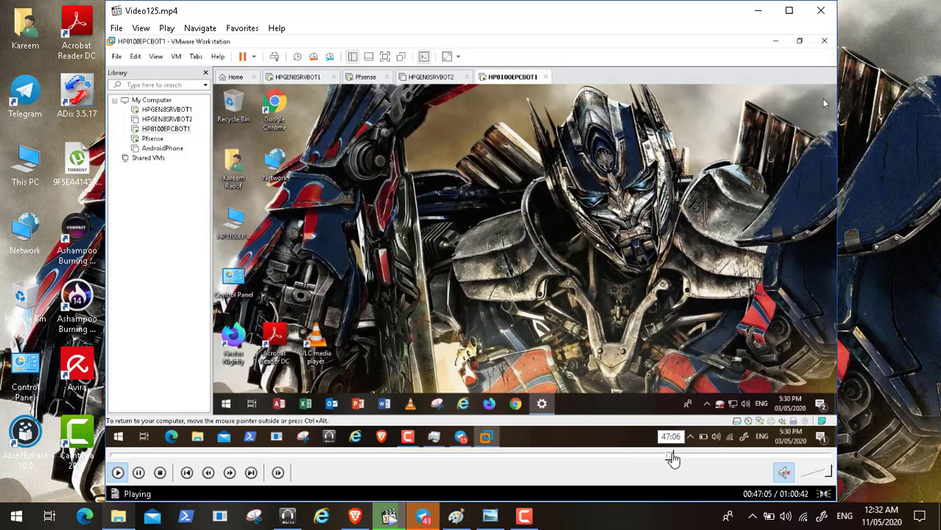
click(672, 457)
Step: Skip through the client's sign-in, Windows Security firewall settings and update check to about 50:50
click(684, 458)
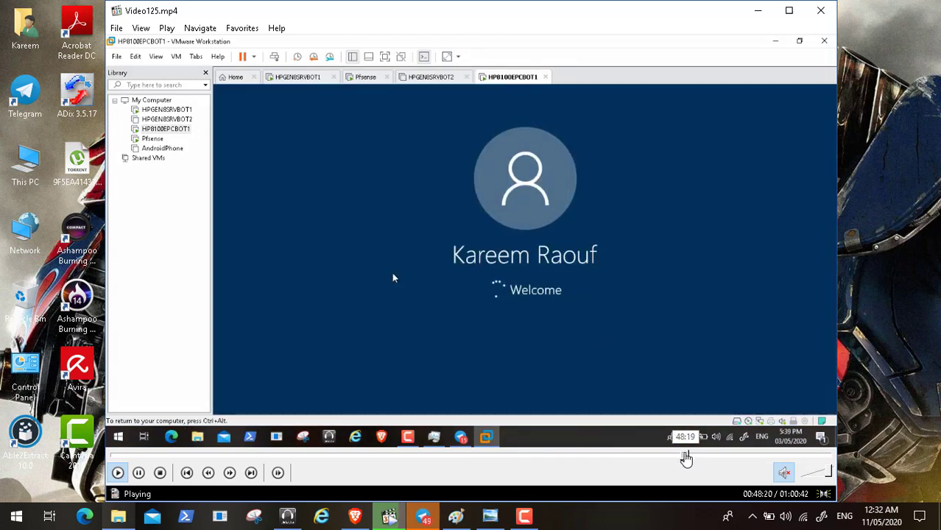
click(691, 458)
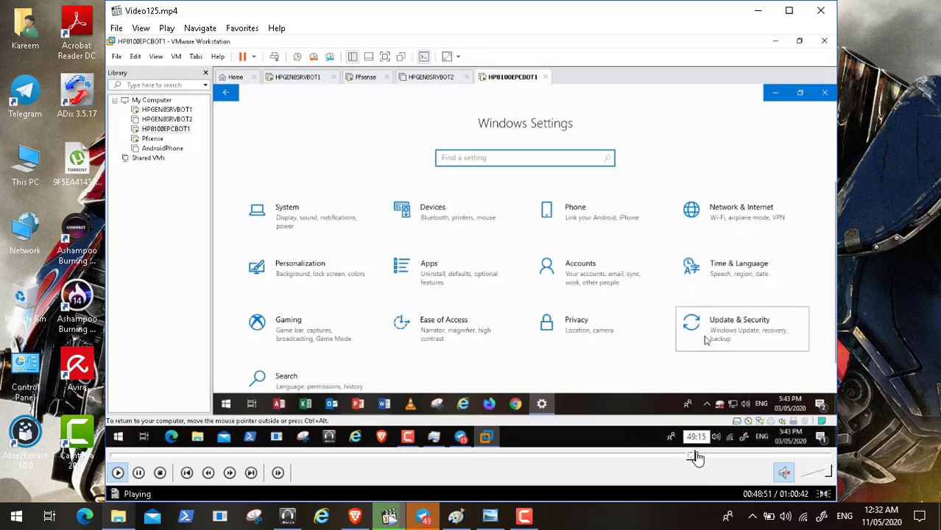
click(697, 457)
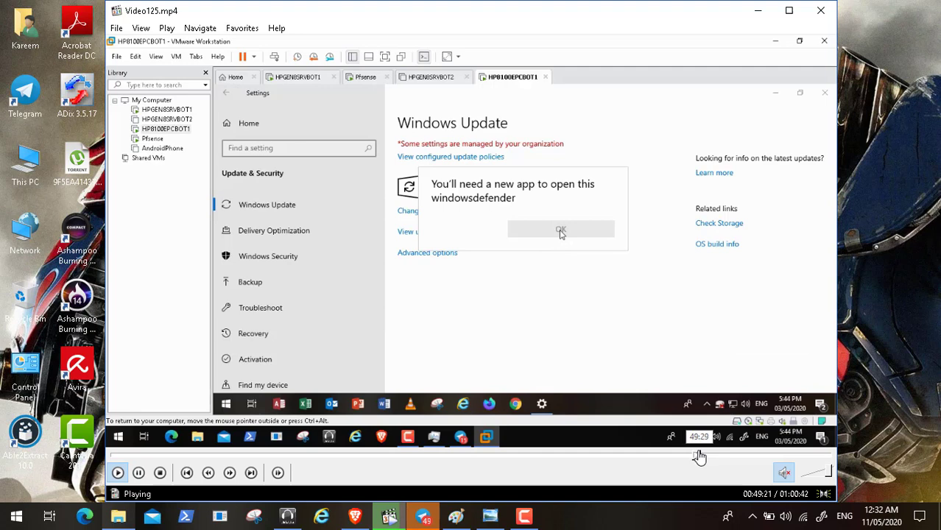
click(703, 457)
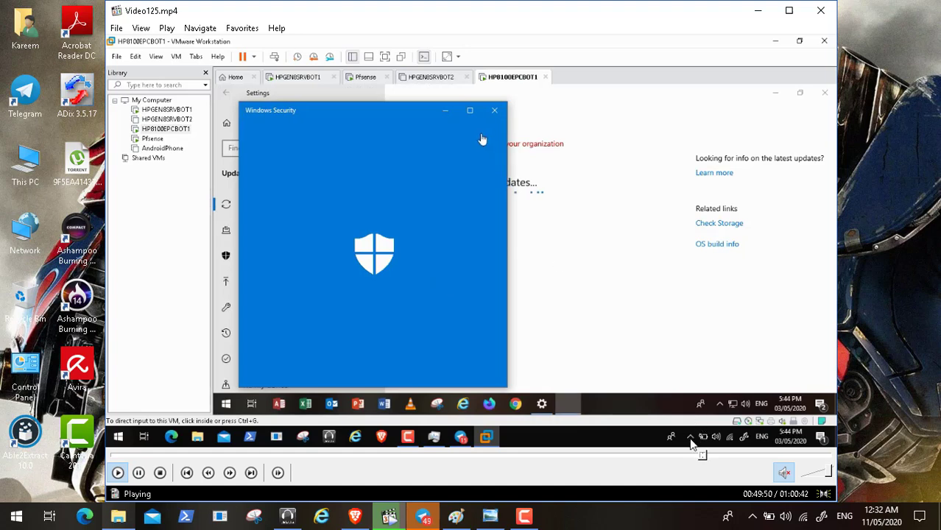
click(709, 456)
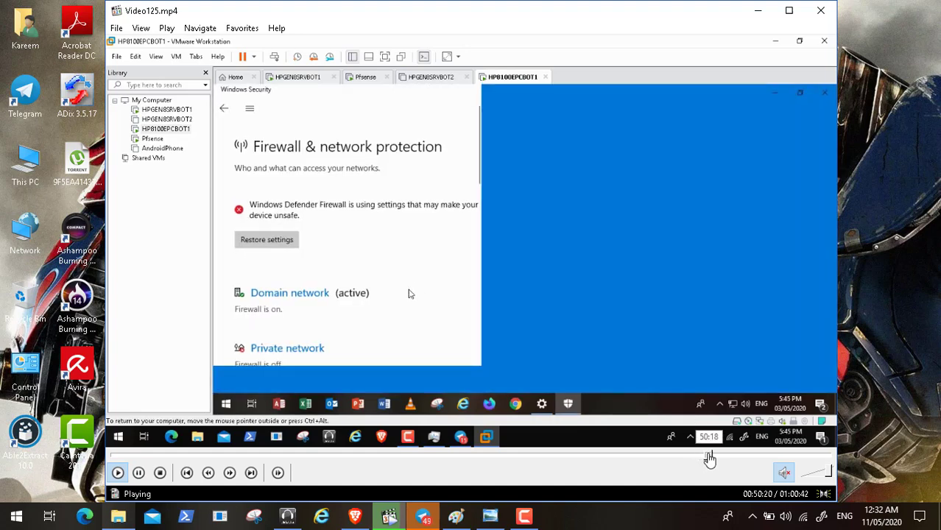
click(715, 456)
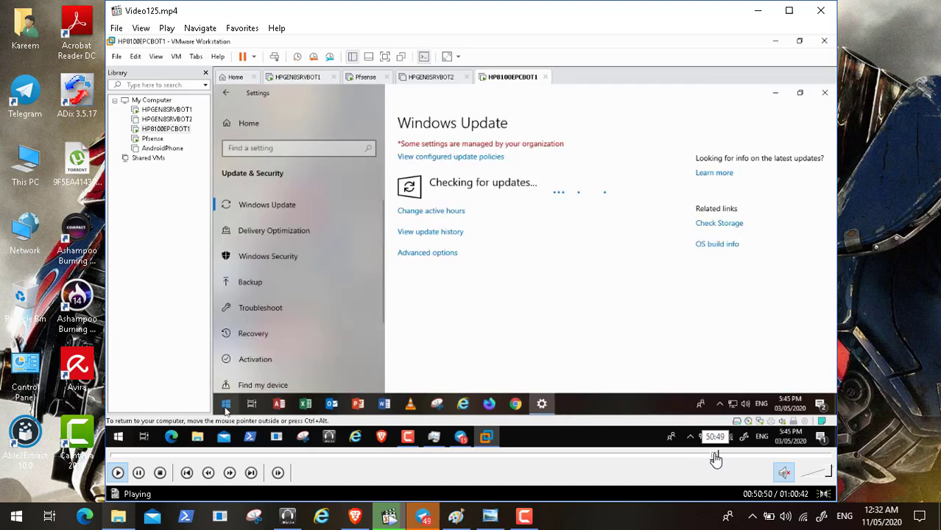
Step: Skip through the Registry Editor, update Advanced options and WSUS console scenes to the client's update list at about 55:16
click(722, 457)
click(729, 456)
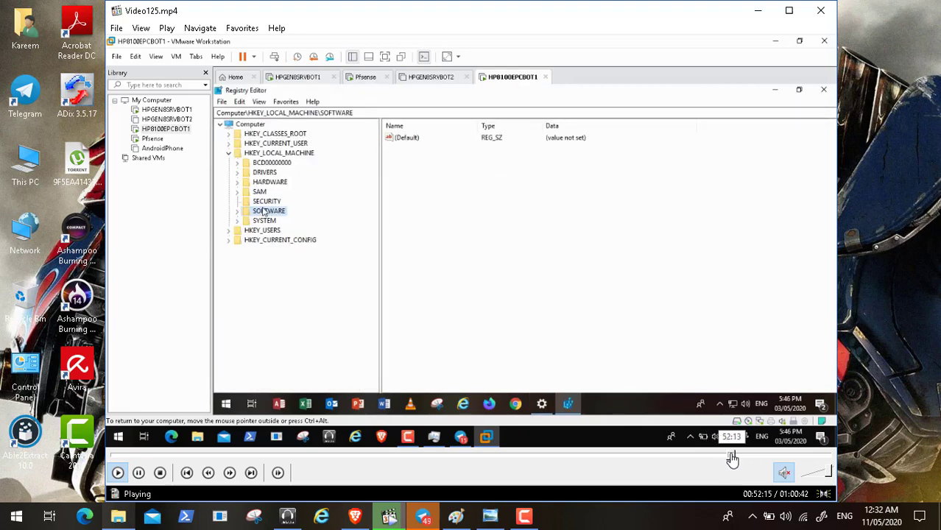
click(742, 456)
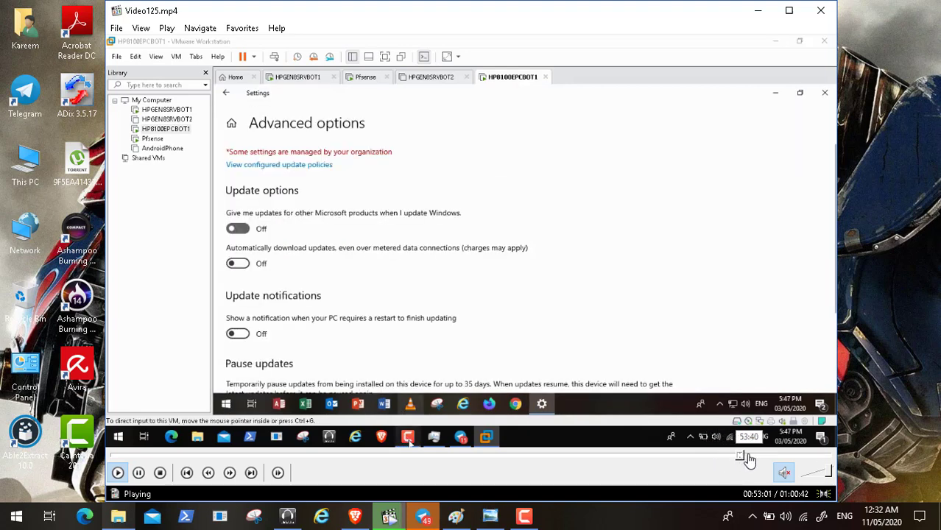
click(751, 457)
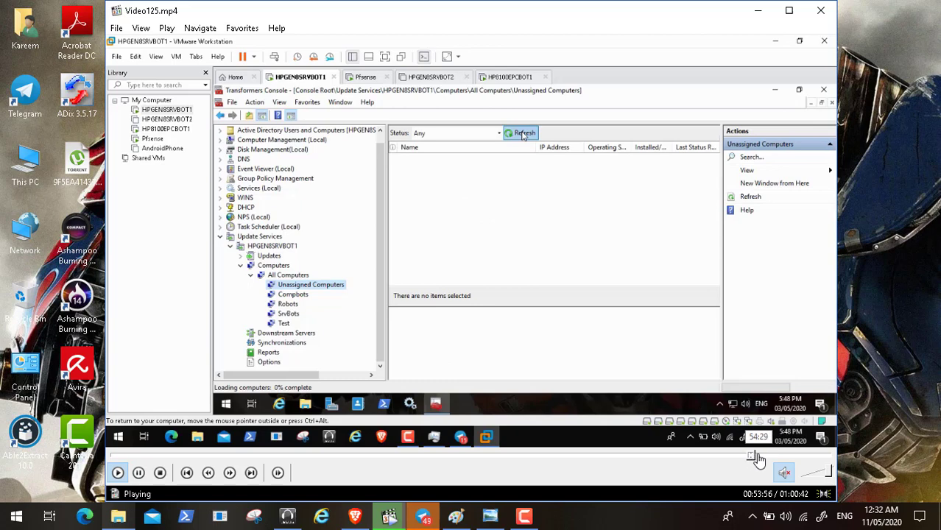
click(757, 457)
click(768, 457)
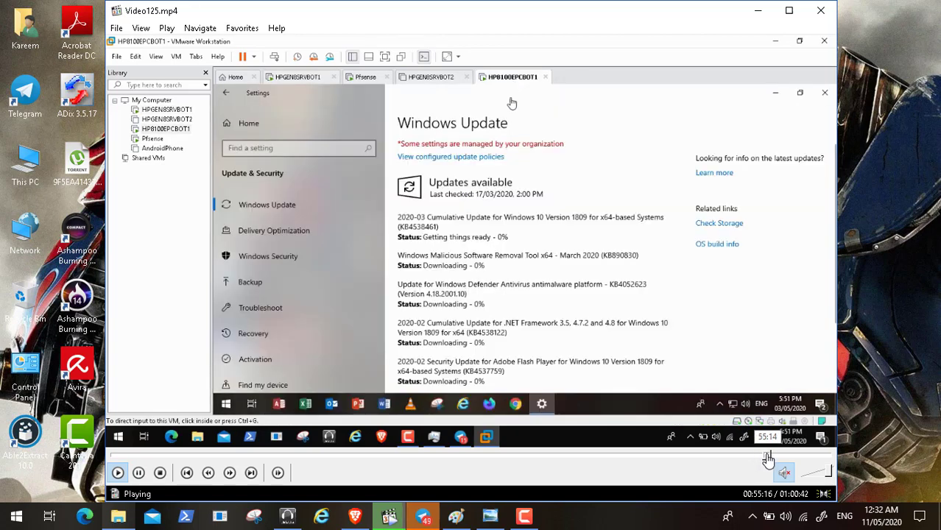
Step: Skip through the WSUS Policy editing scenes, covering the Windows Update group policy settings, to about 1:00:11
click(779, 457)
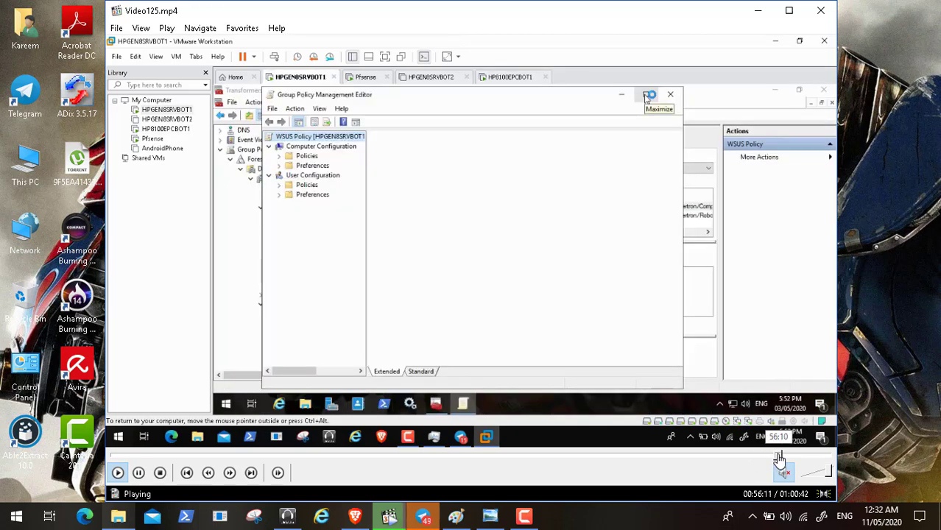
click(783, 457)
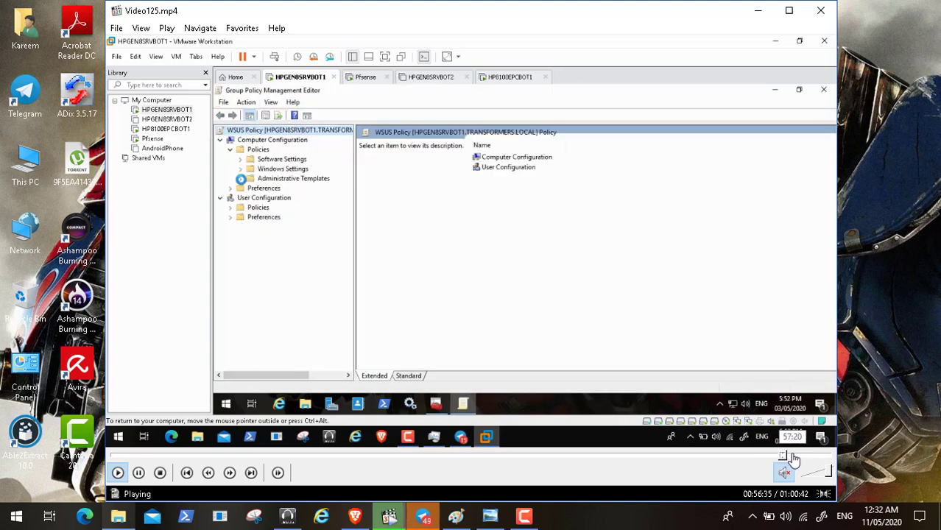
click(797, 457)
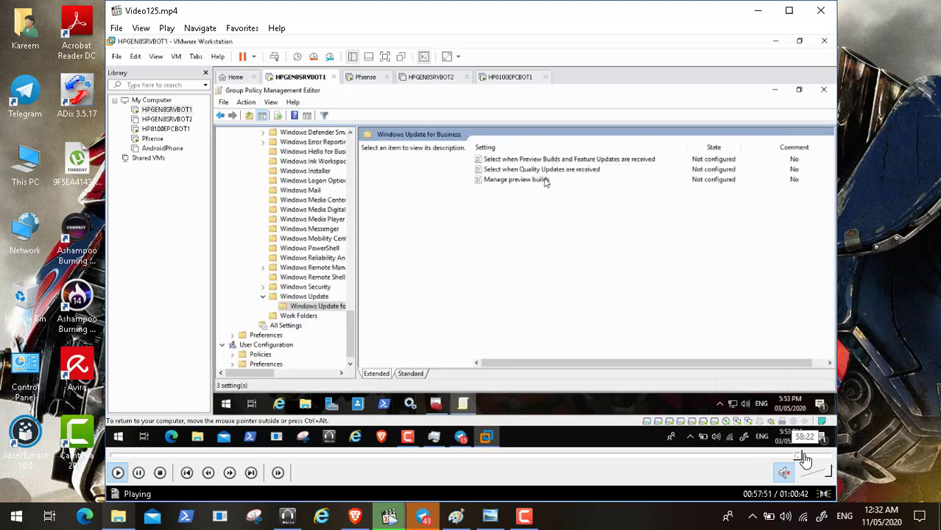
click(816, 457)
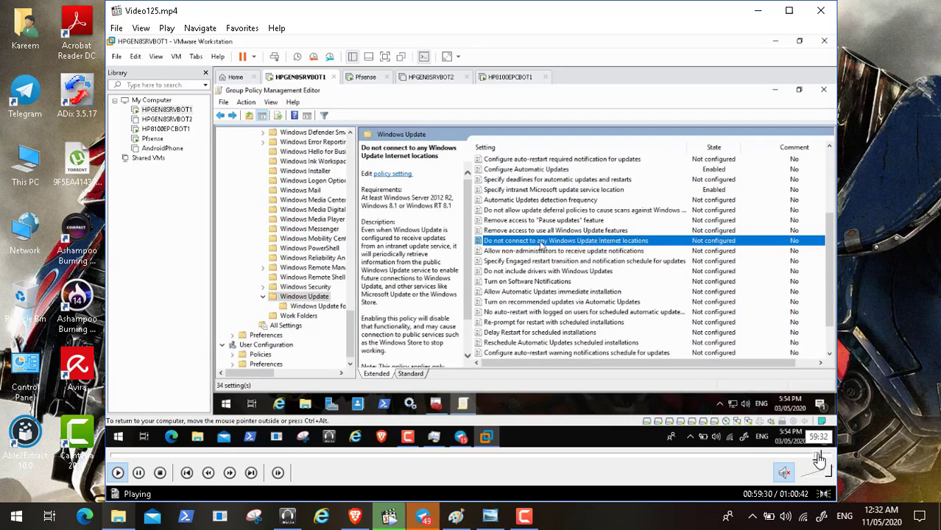
click(825, 456)
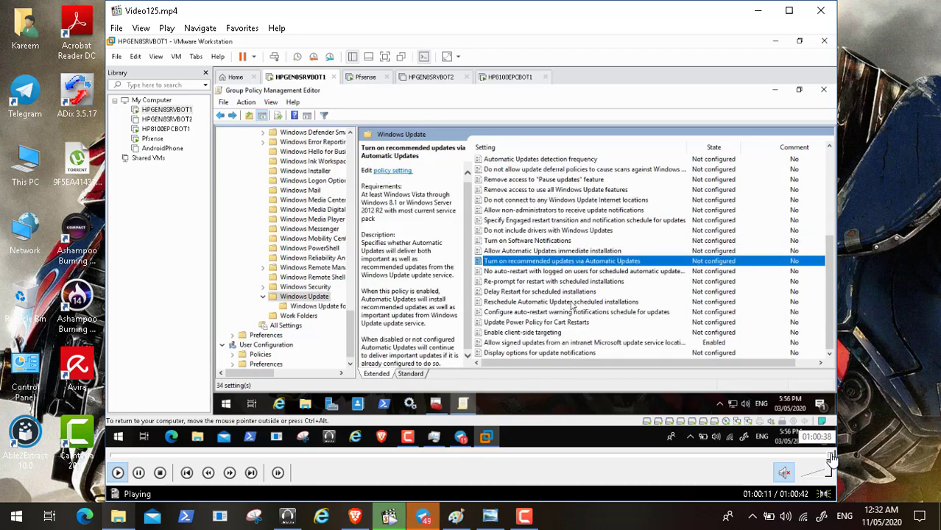
Step: Skip to the end of Video125.mp4 and close its player
click(831, 457)
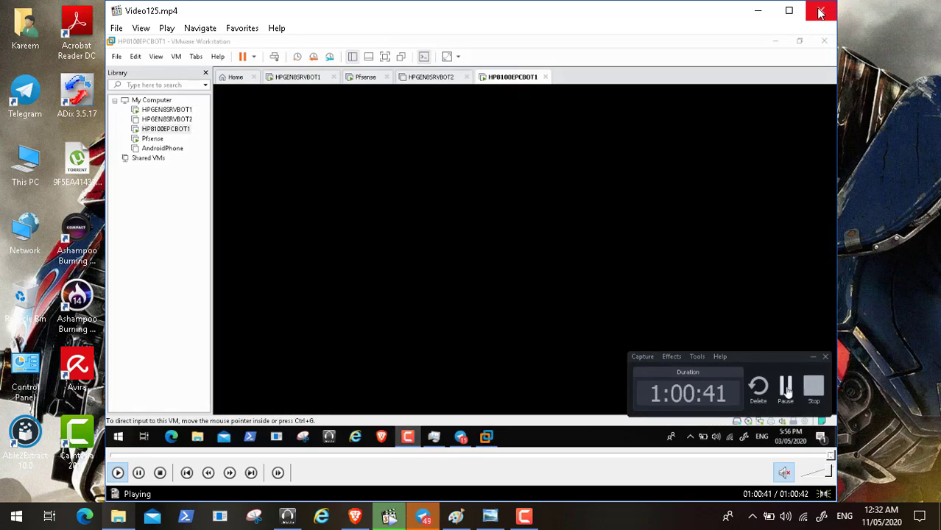
click(821, 11)
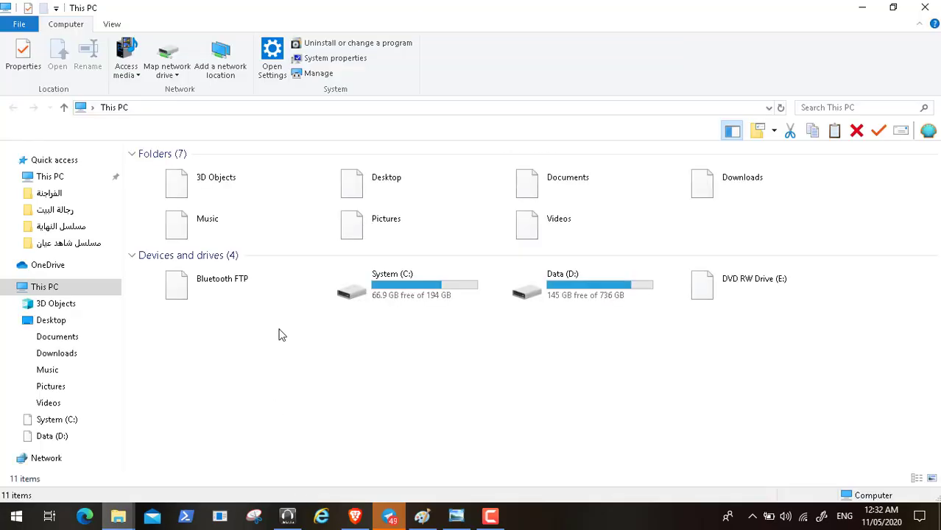
Step: Open the Video126 folder inside Transformers Lab on the Data (D:) drive and select Video126.mp4
double_click(554, 293)
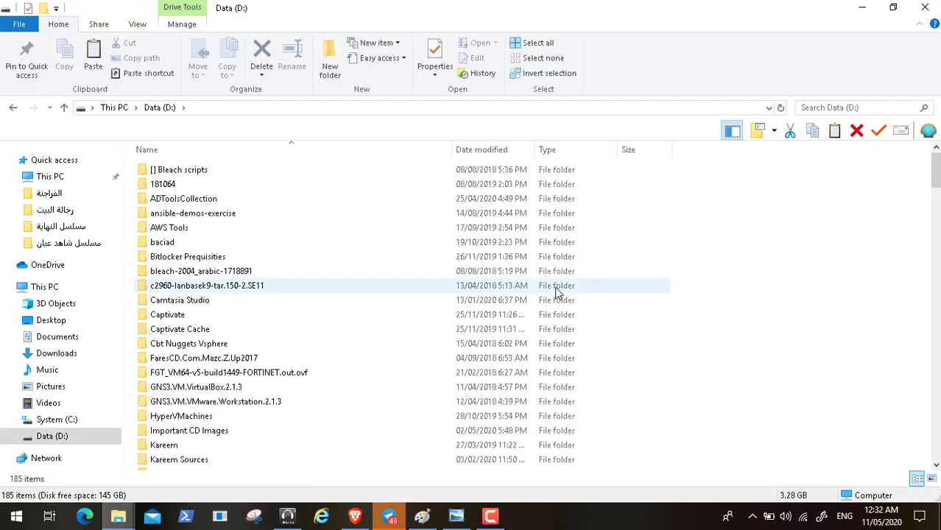
click(176, 292)
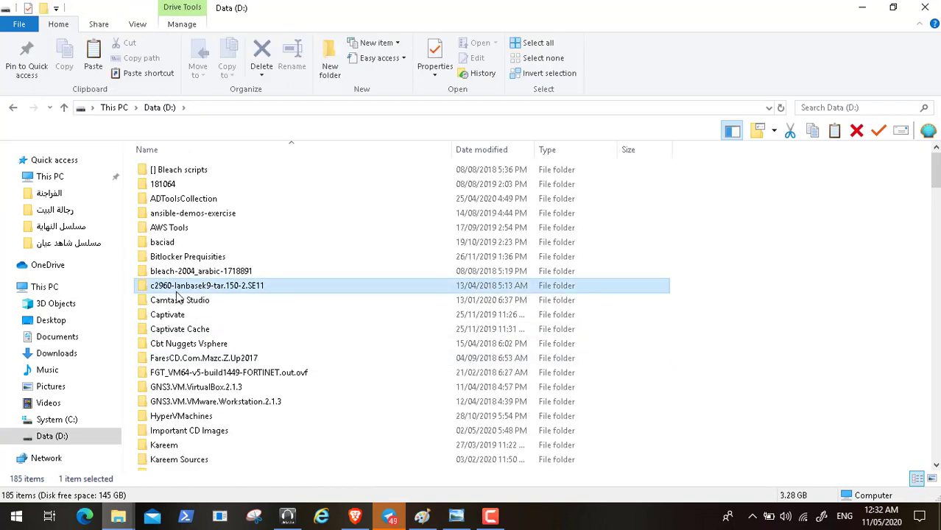
key(t)
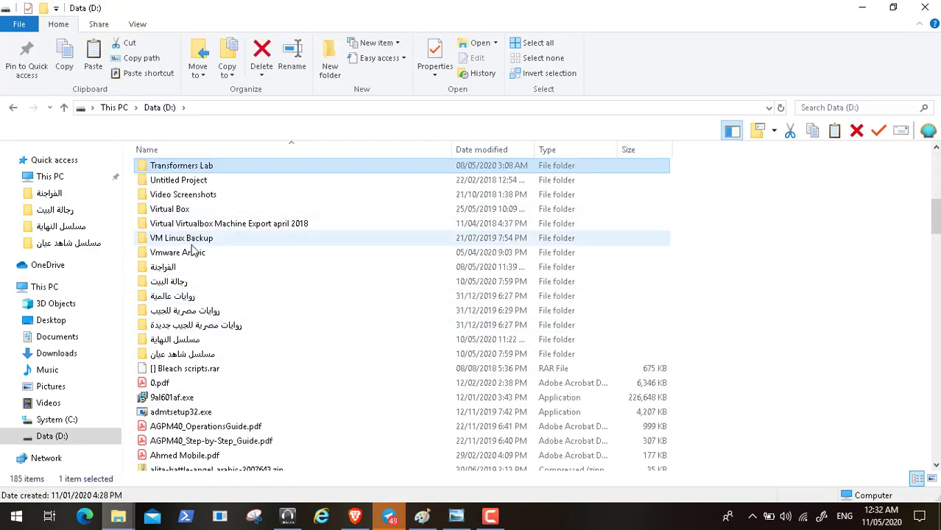
double_click(195, 168)
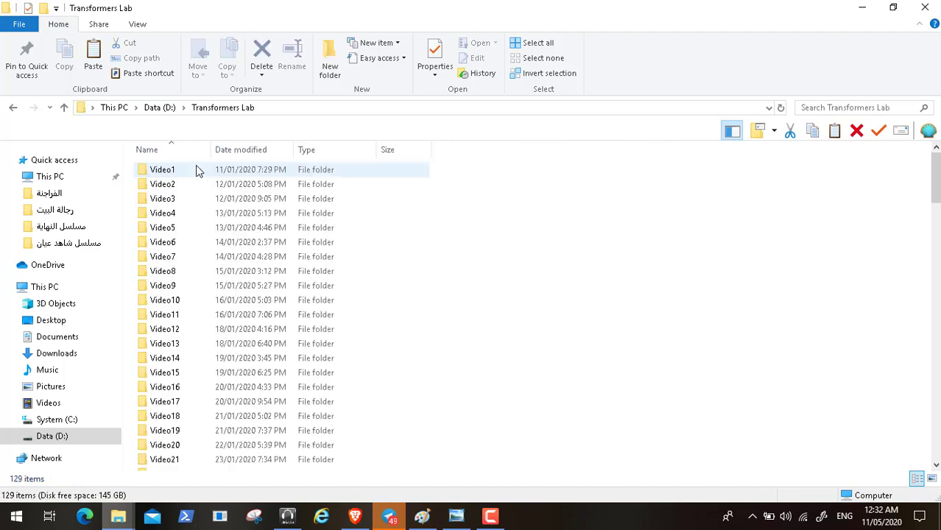
click(935, 442)
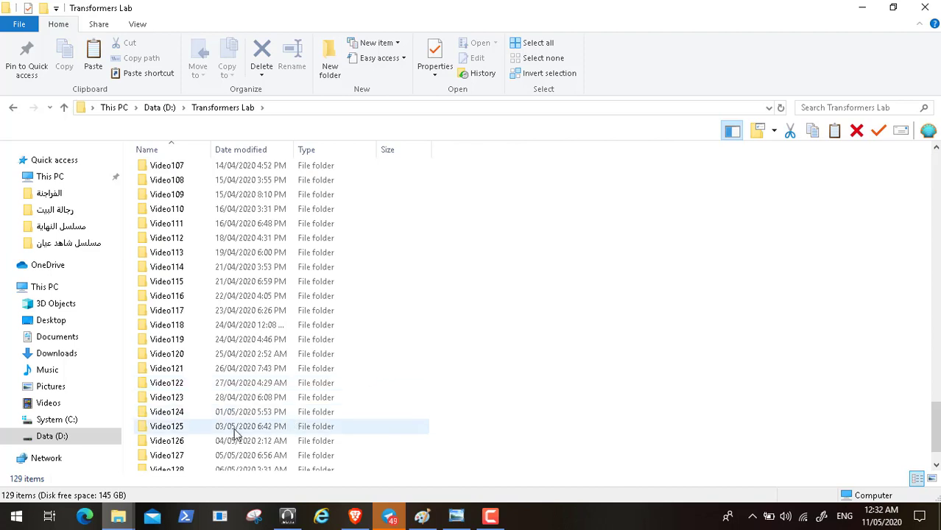
click(197, 442)
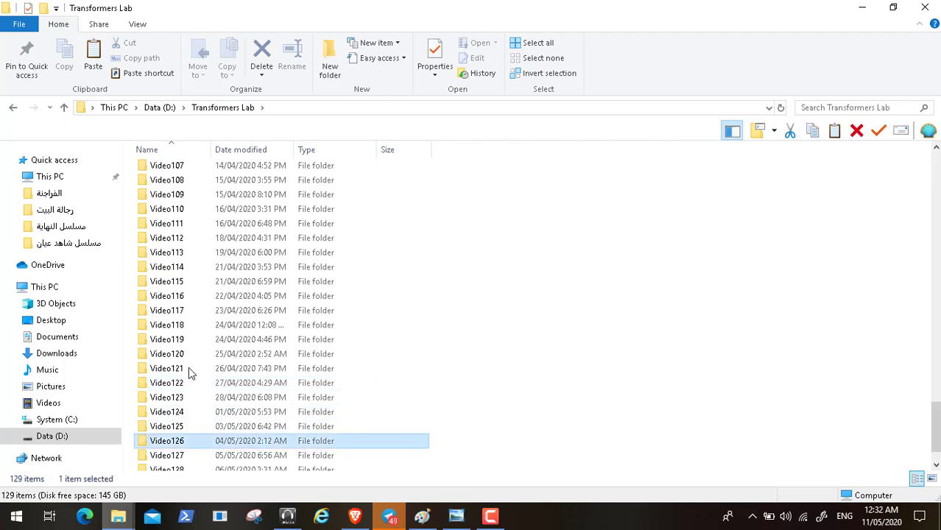
double_click(173, 441)
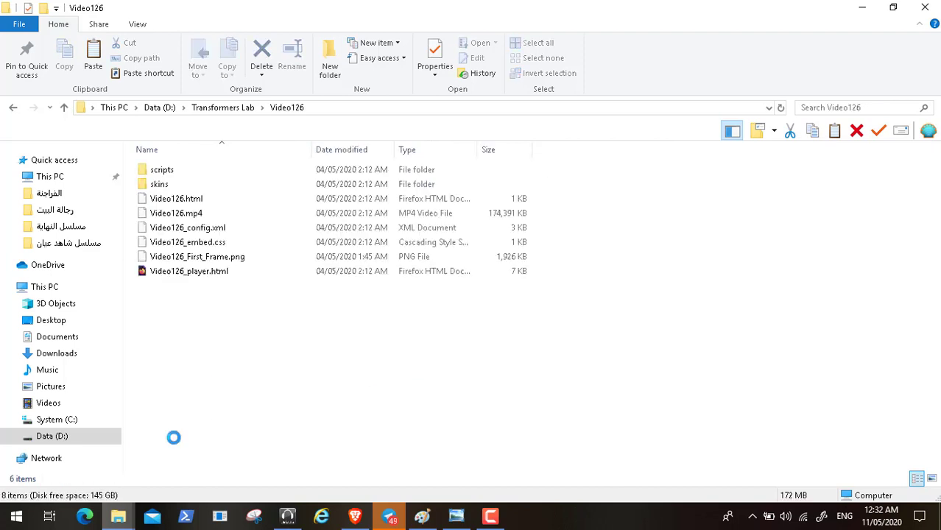
click(208, 213)
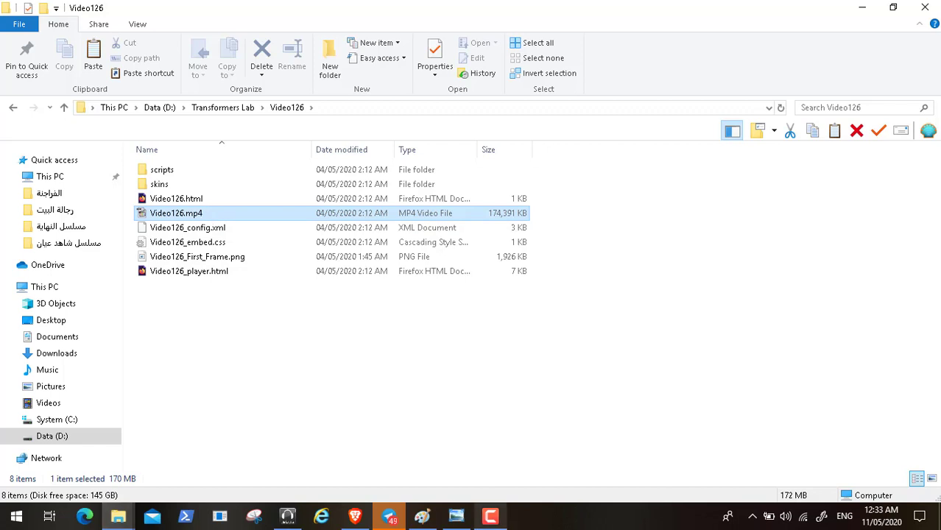
Step: Close the Windows Update registry article and the WSUS.jpg diagram, and save WSUS Graph.png while closing Paint
click(356, 518)
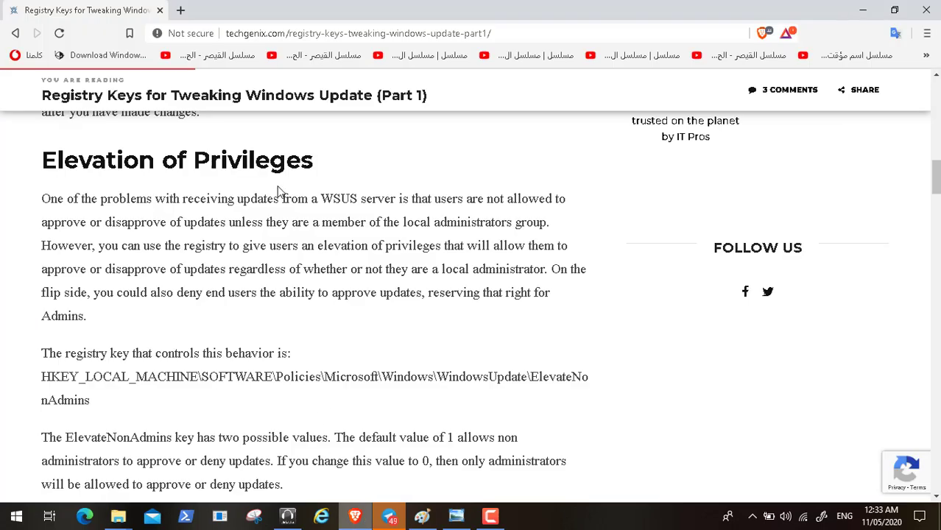
click(160, 11)
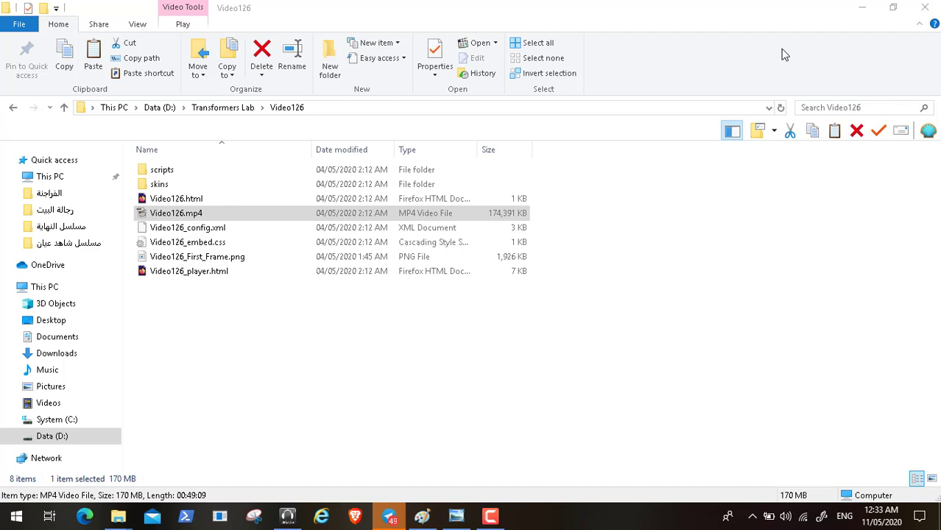
click(457, 516)
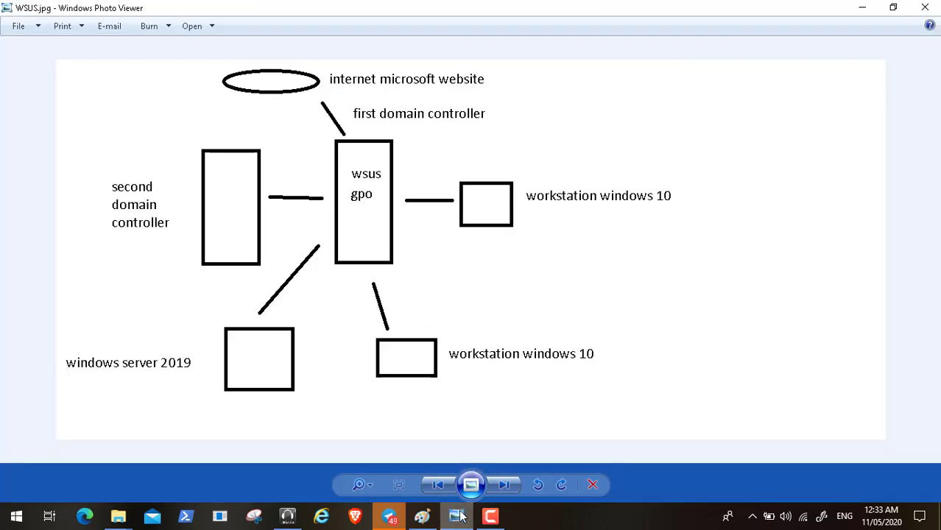
click(924, 7)
click(422, 516)
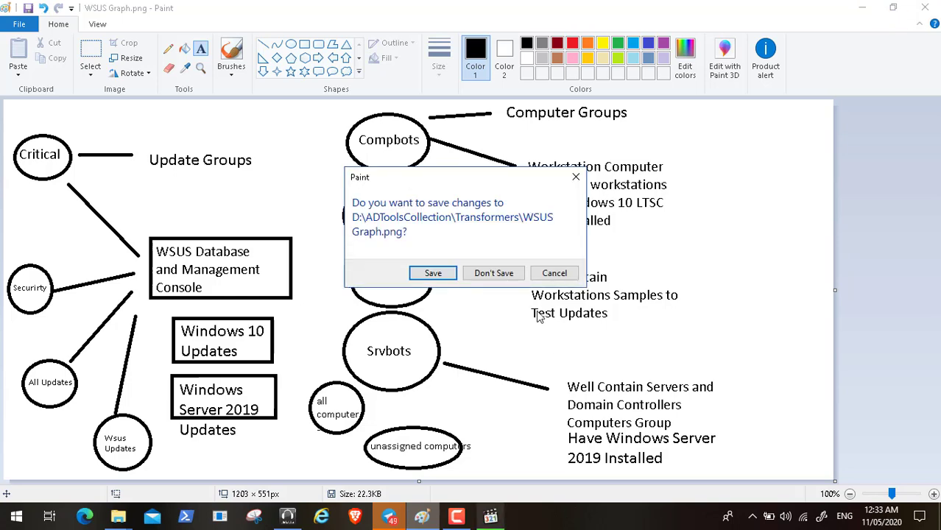
click(439, 277)
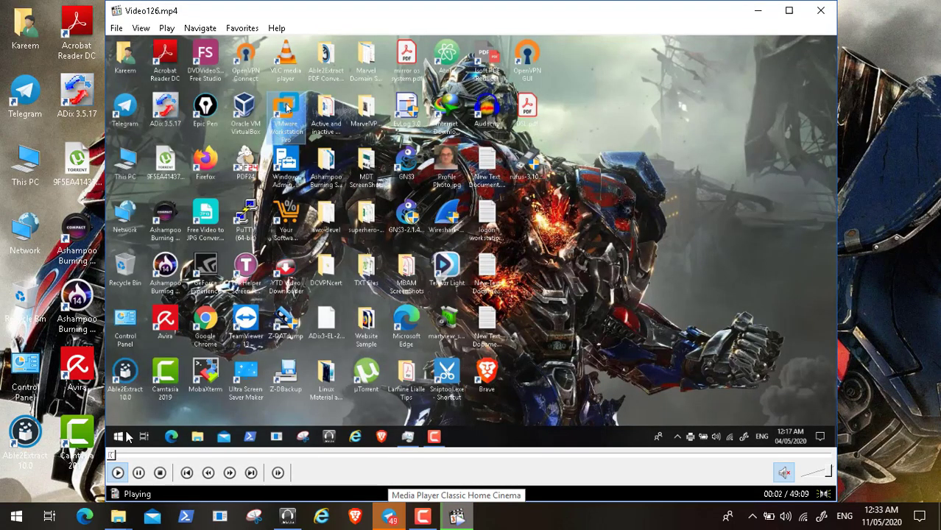
Step: Show Video126.mp4 full screen, skip through the Pfsense startup and client Registry Editor scenes, and go back to about 0:28
click(116, 455)
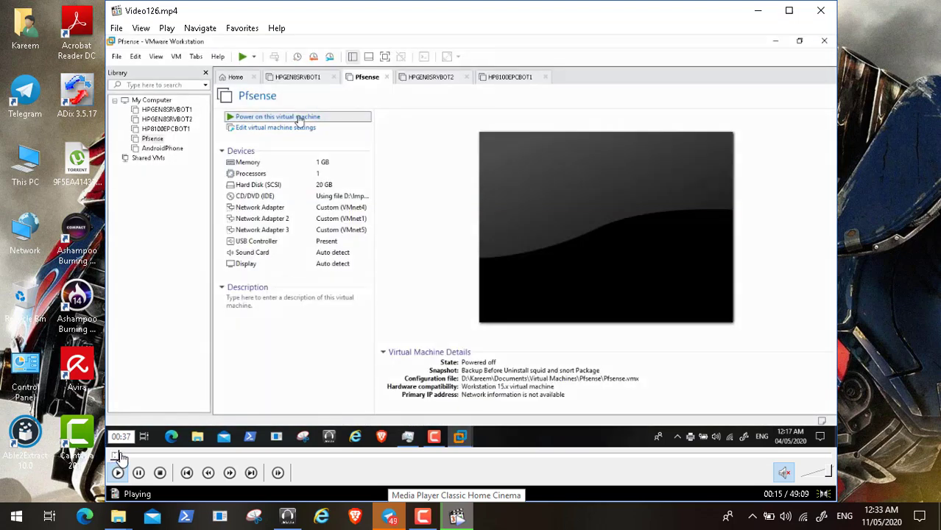
click(119, 455)
double_click(259, 221)
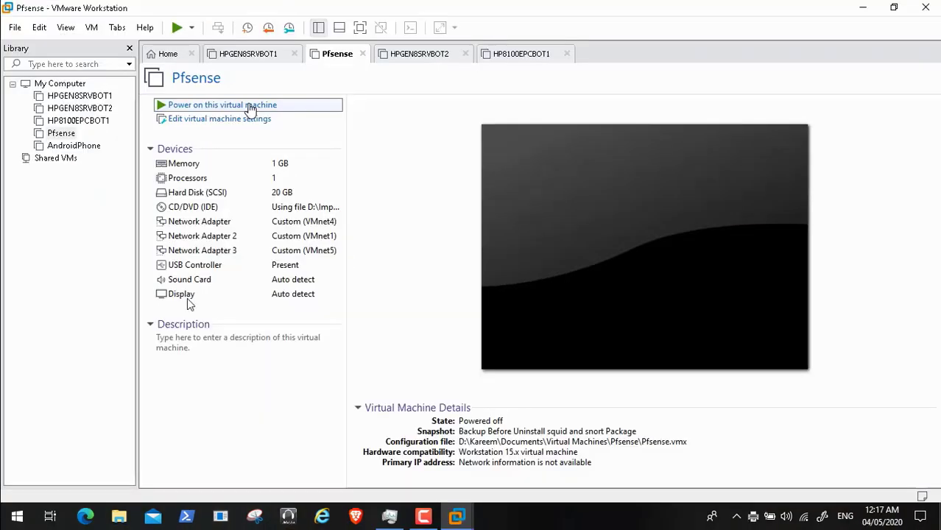
mouse_move(30, 511)
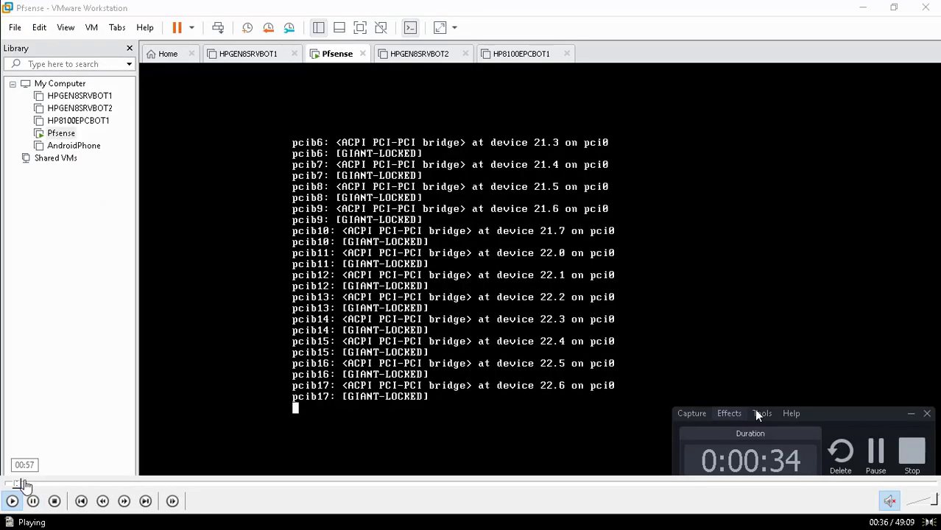
click(28, 483)
click(33, 483)
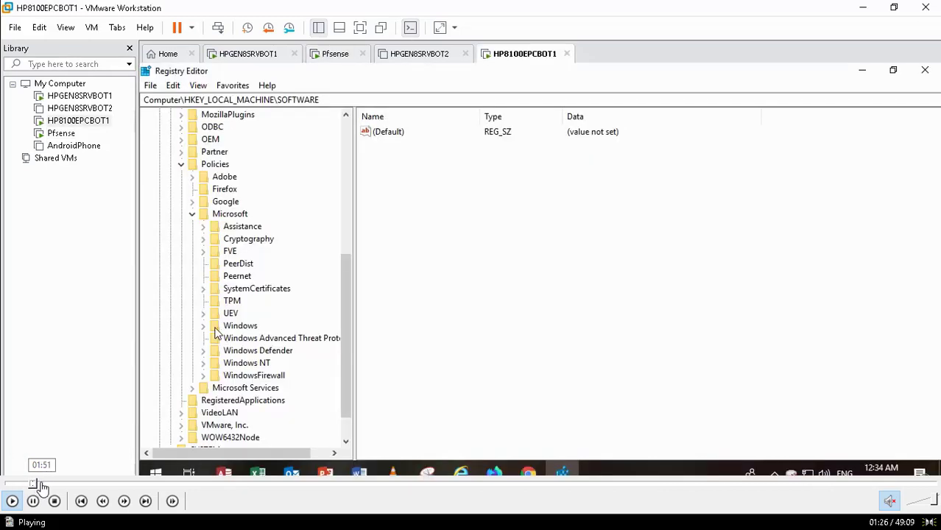
click(37, 484)
click(31, 484)
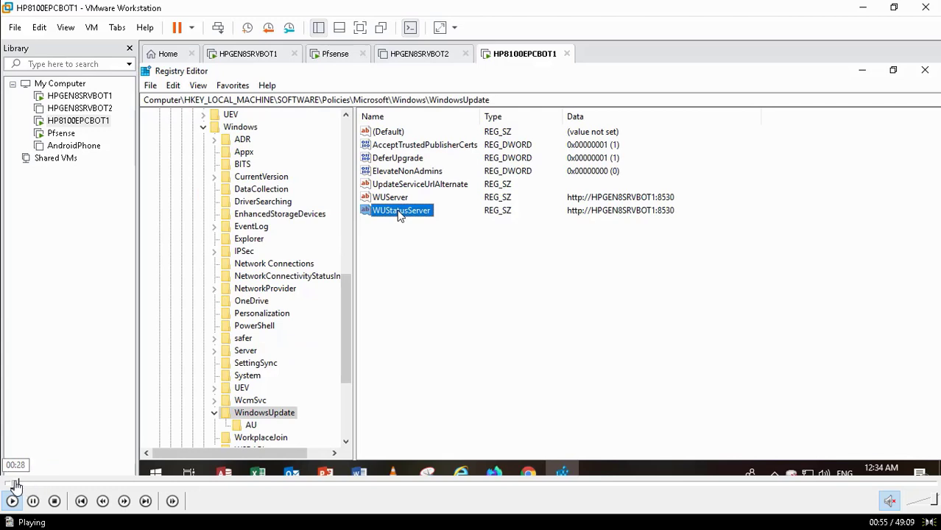
click(14, 483)
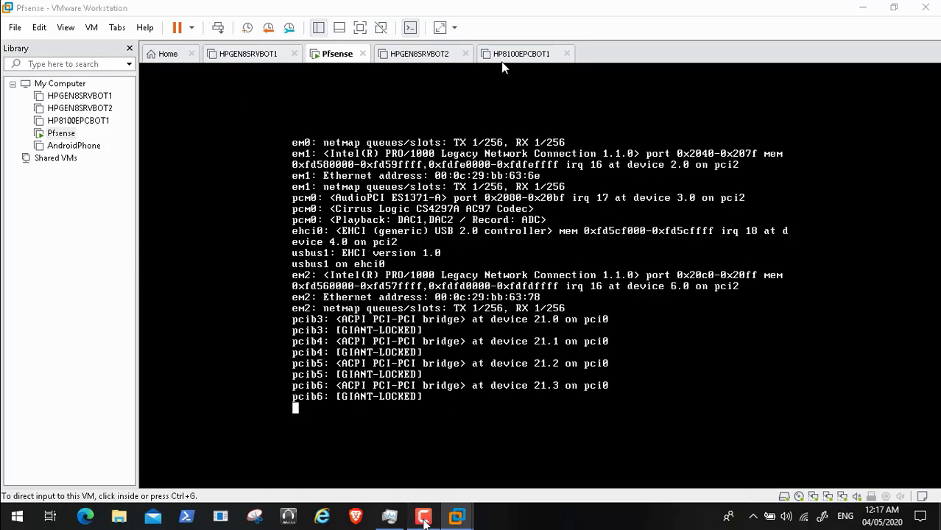
Step: Watch HP8100EPCBOT1's registry being opened down to HKEY_LOCAL_MACHINE\SOFTWARE\Policies\Microsoft\Windows\WindowsUpdate, and pause at about 1:31 to examine its values
click(424, 517)
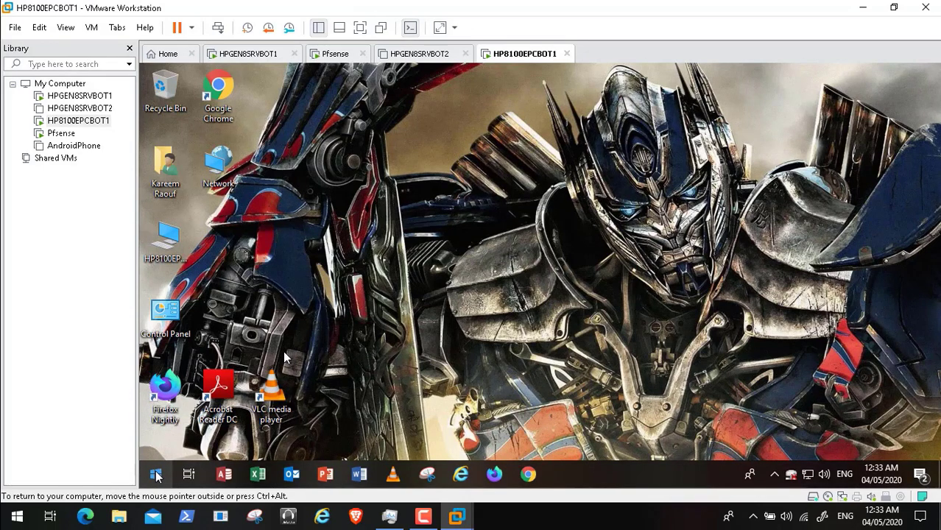
click(155, 474)
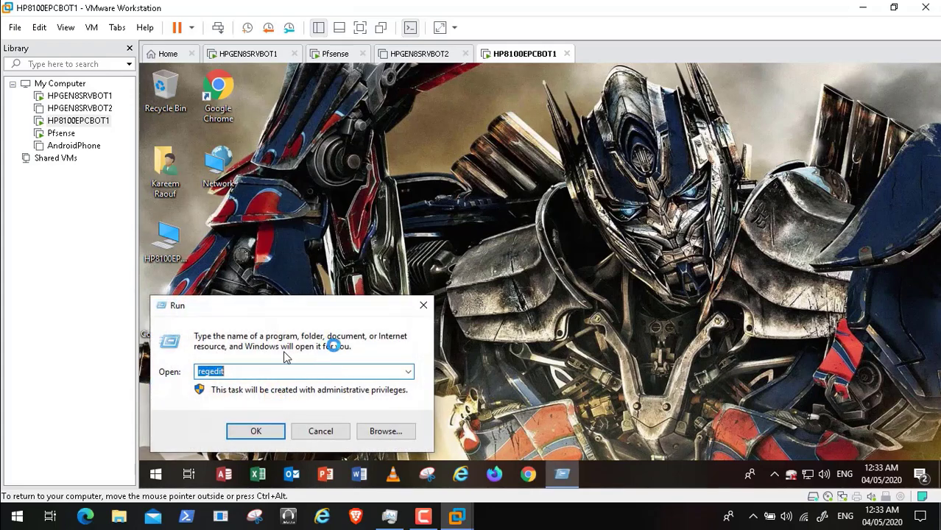
click(265, 434)
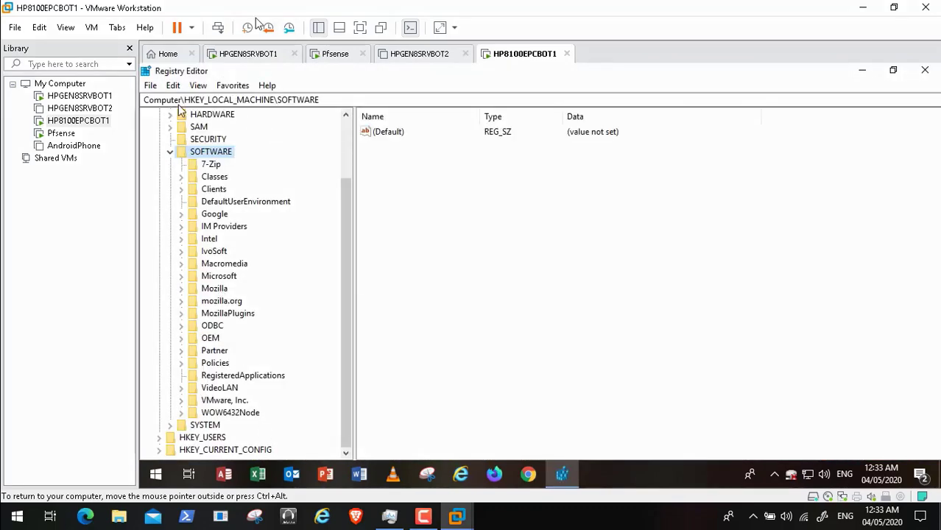
click(169, 151)
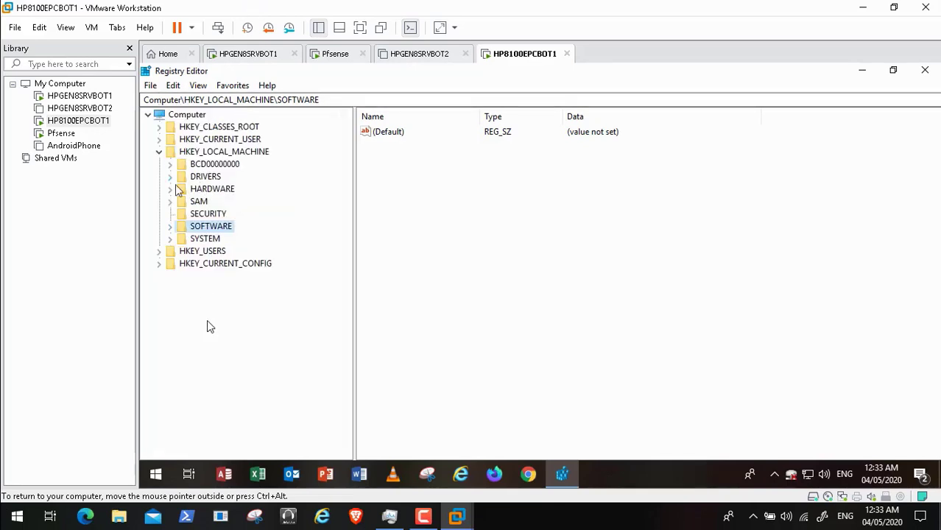
click(172, 227)
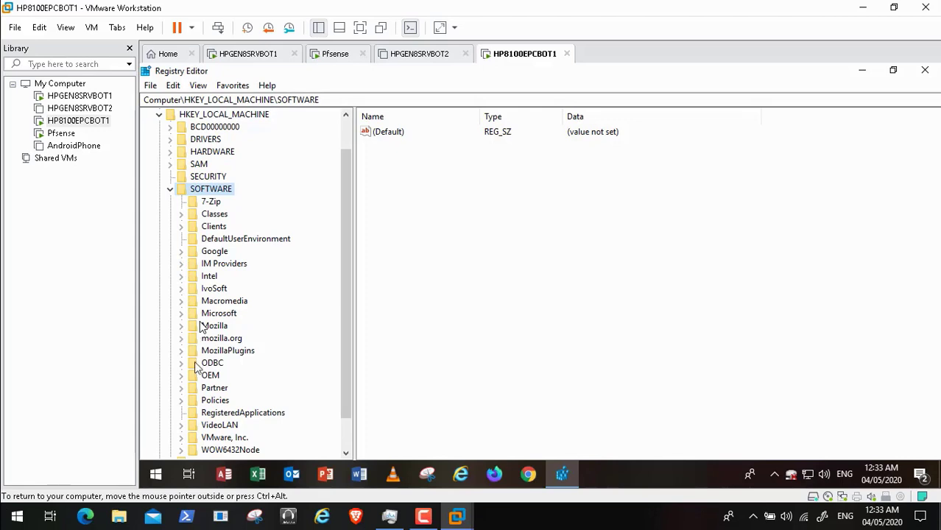
click(182, 400)
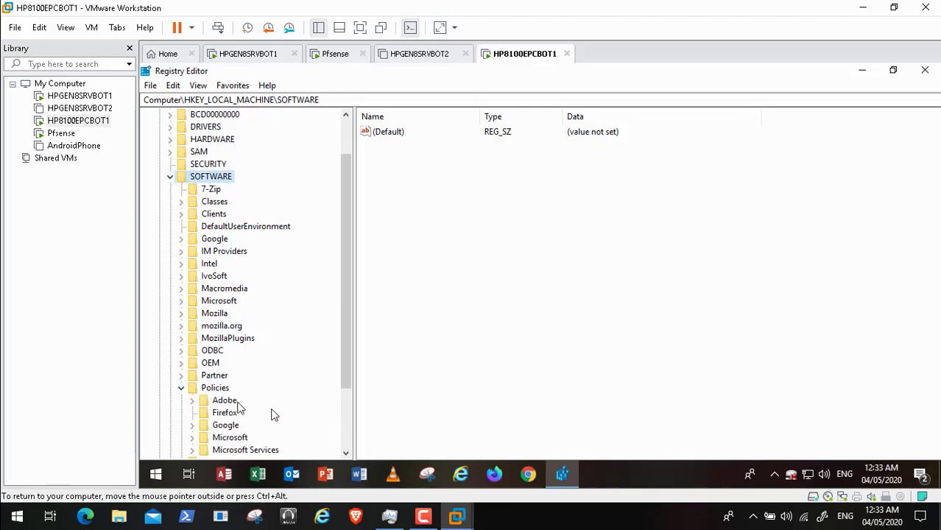
click(345, 455)
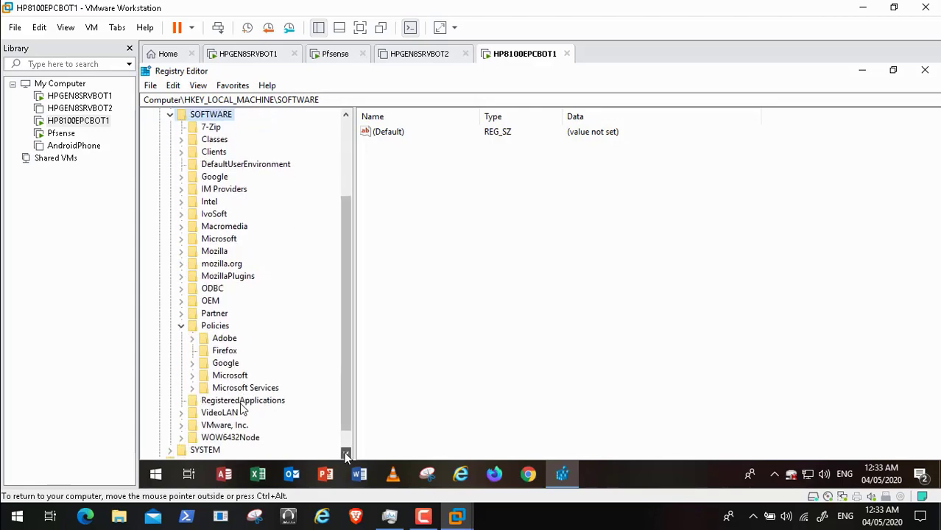
click(192, 377)
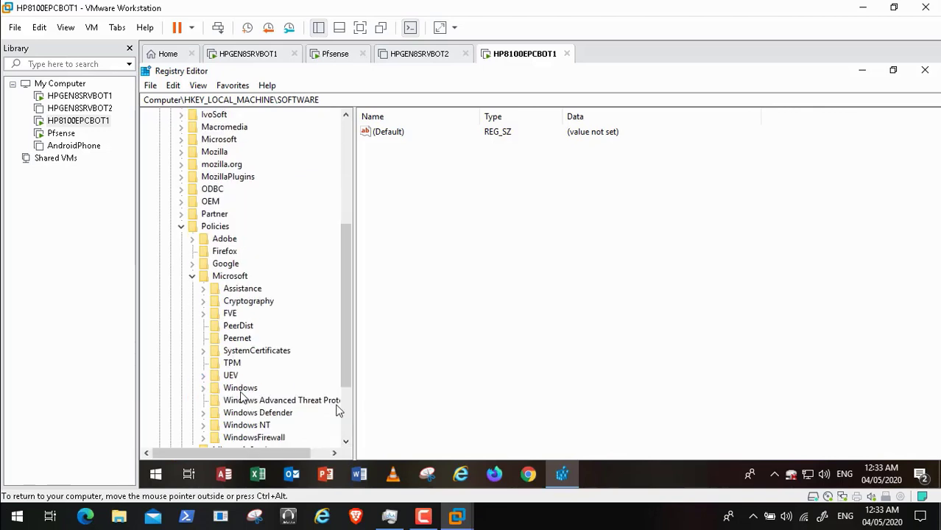
scroll(347, 442, down, 2)
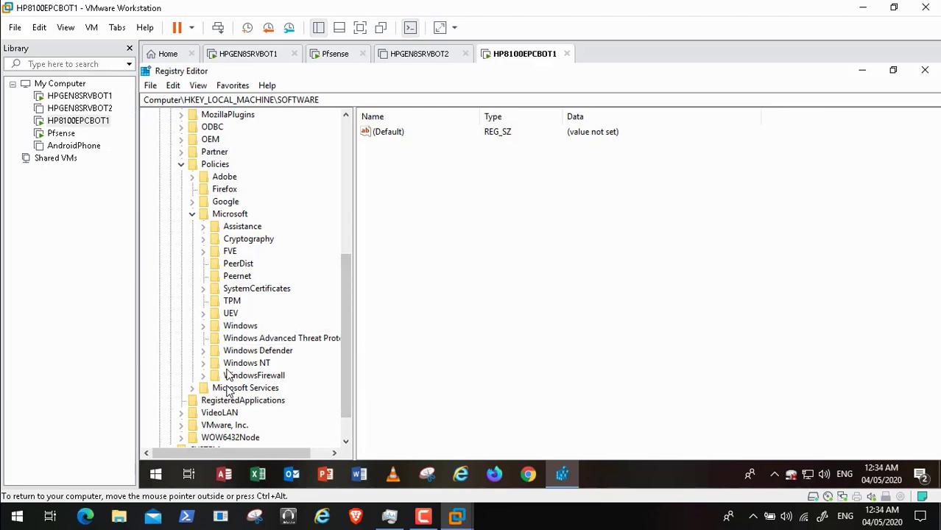
click(204, 327)
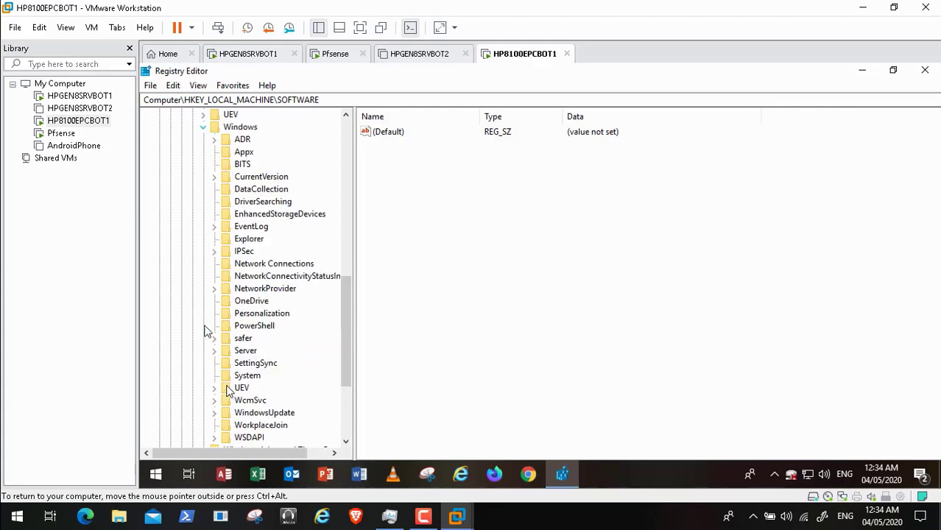
click(269, 414)
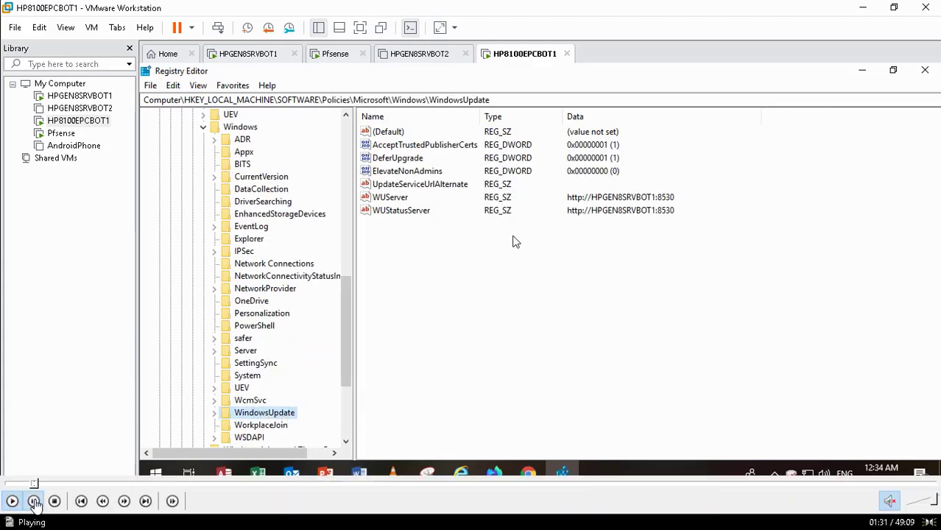
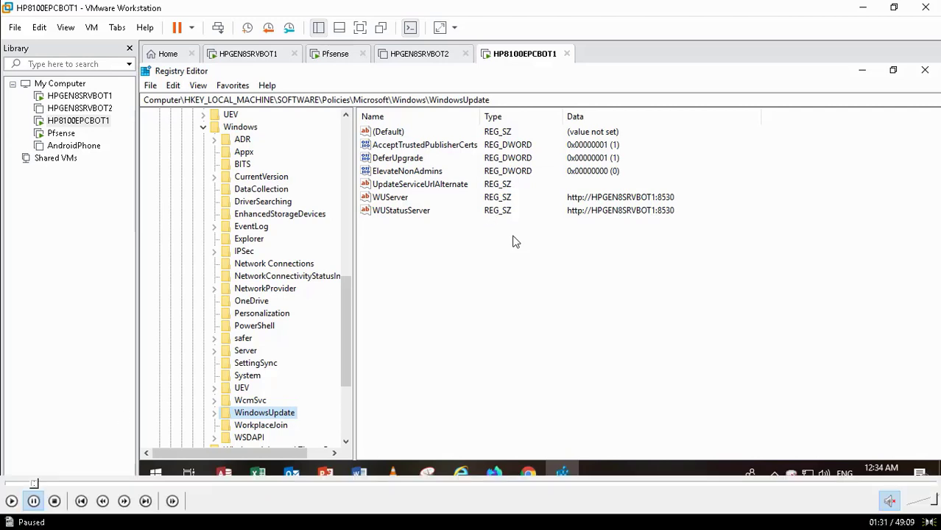
Step: Resume Video126.mp4 and skip ahead past HP8100EPCBOT1's Windows Update settings to its Advanced options at about 3:10
click(11, 502)
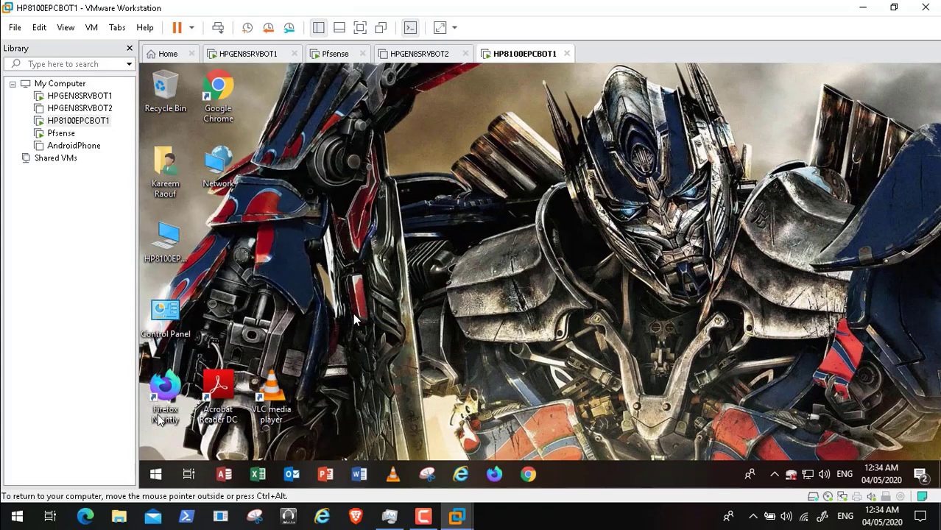
mouse_move(98, 496)
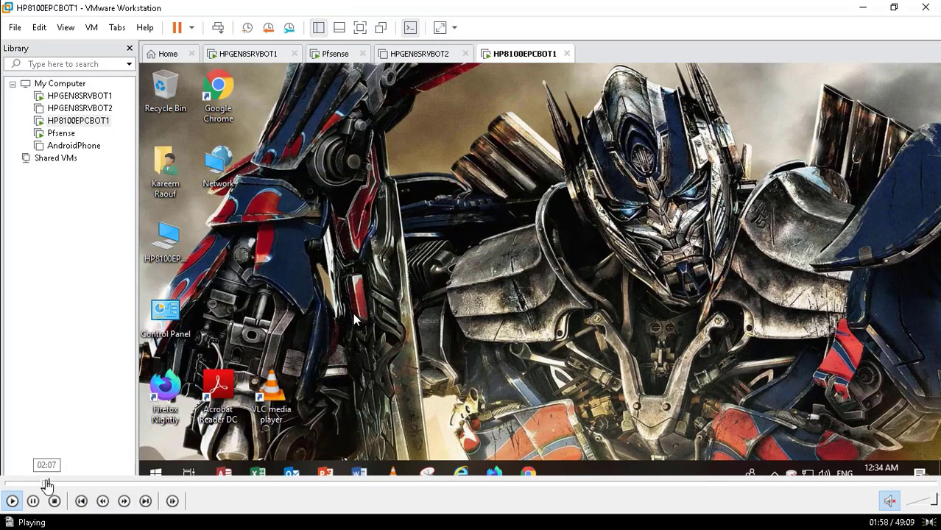
click(46, 482)
click(54, 483)
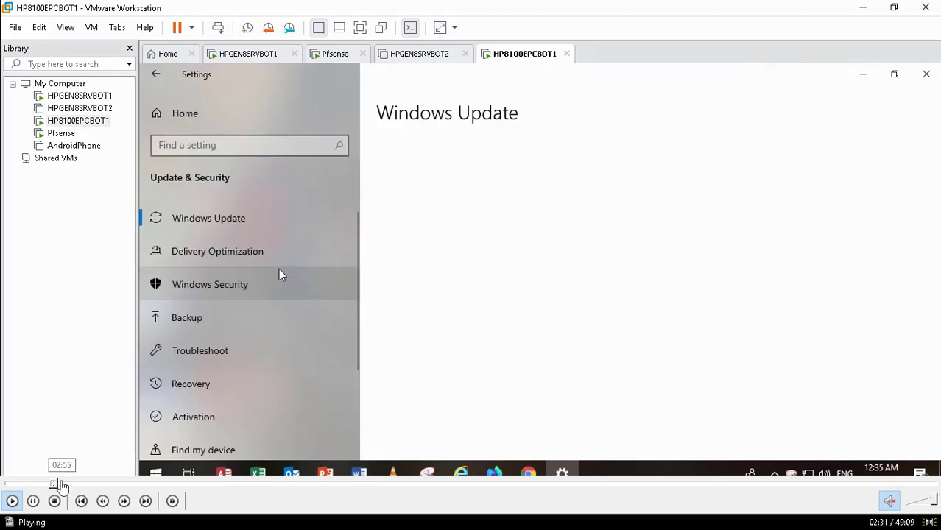
click(61, 482)
click(67, 483)
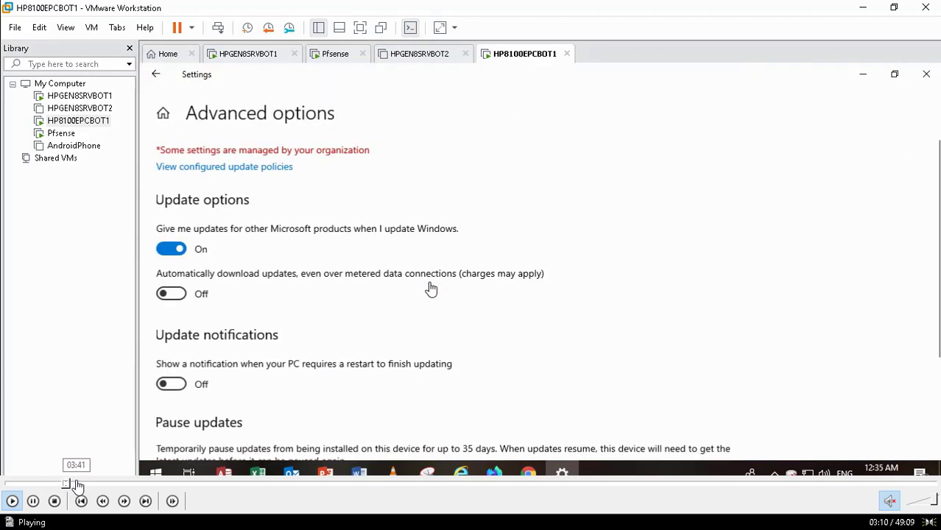
Step: Find where the video moves from Advanced options to WSUS Policy in HPGEN8SRVBOT1's Transformers Console, and watch from about 4:00
click(76, 483)
click(83, 483)
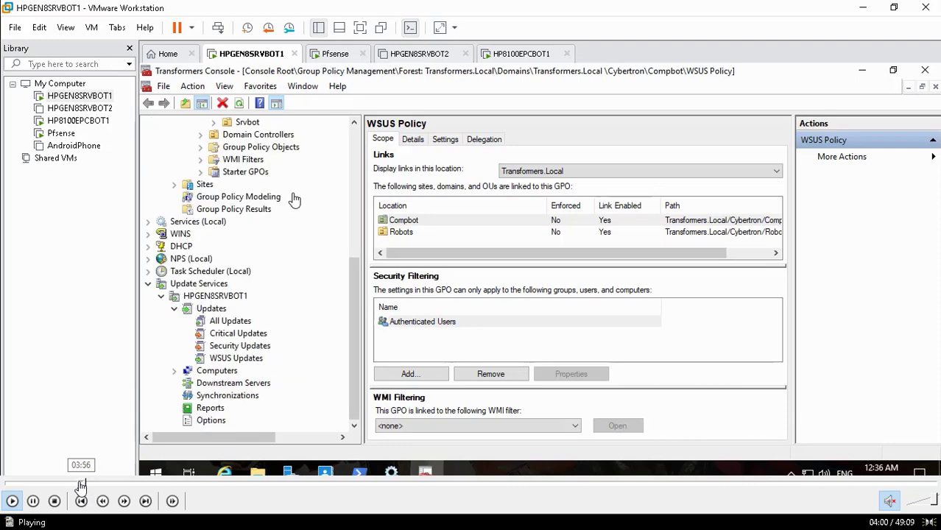
click(77, 483)
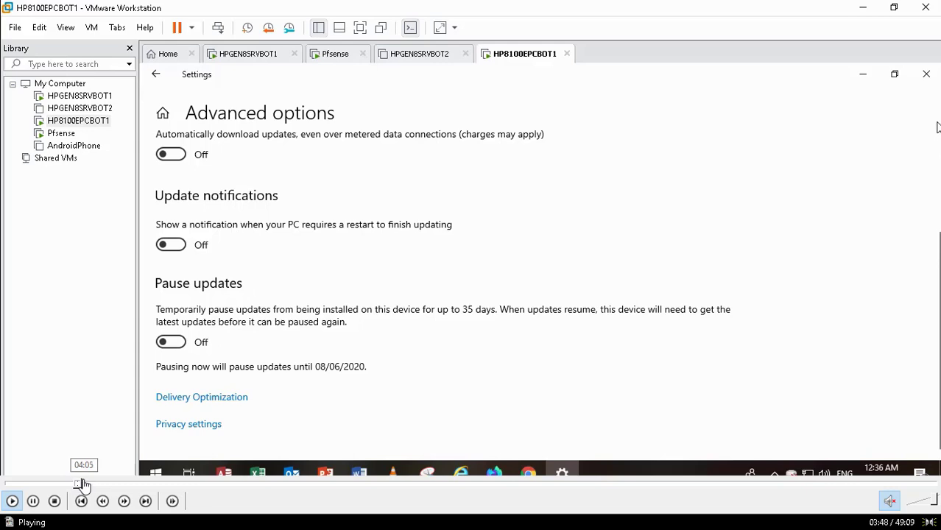
click(80, 484)
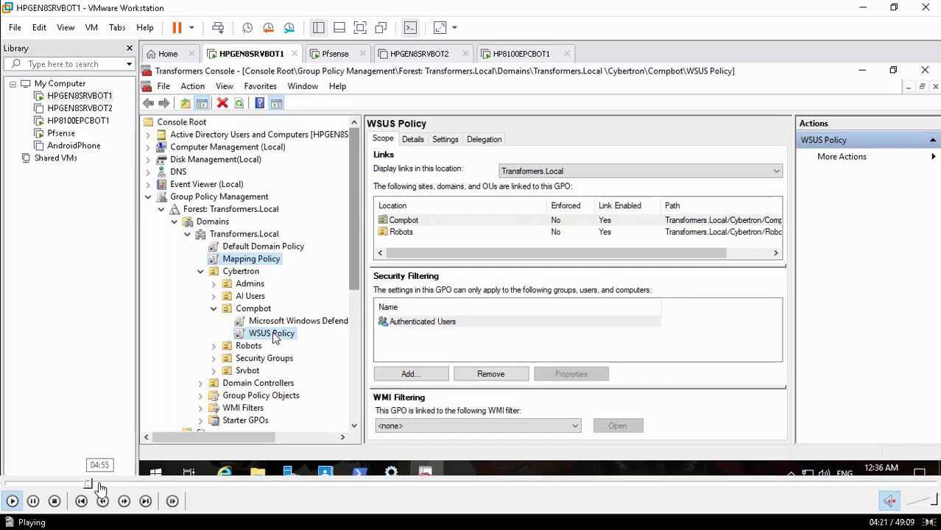
Step: Skip through the scenes where WSUS Policy is opened in the Group Policy Management Editor, up to about 7:30
click(96, 484)
click(108, 484)
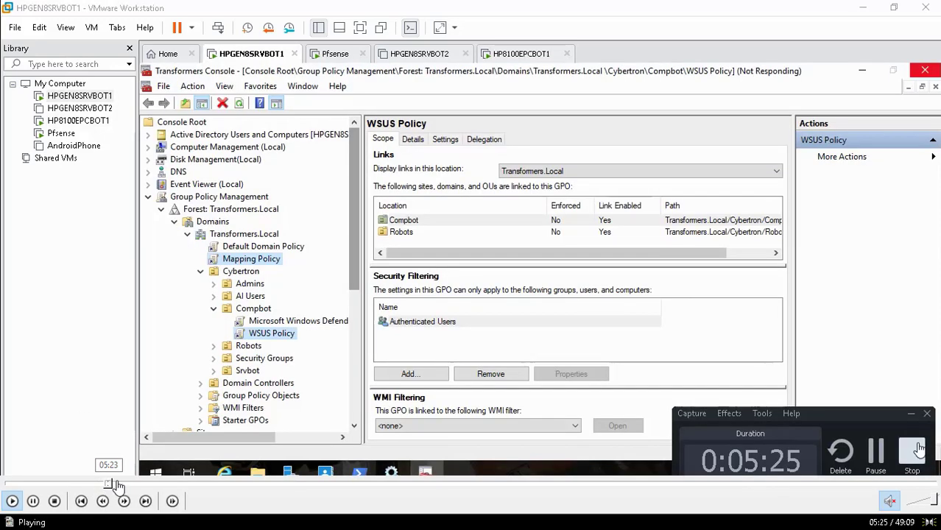
click(116, 484)
click(119, 485)
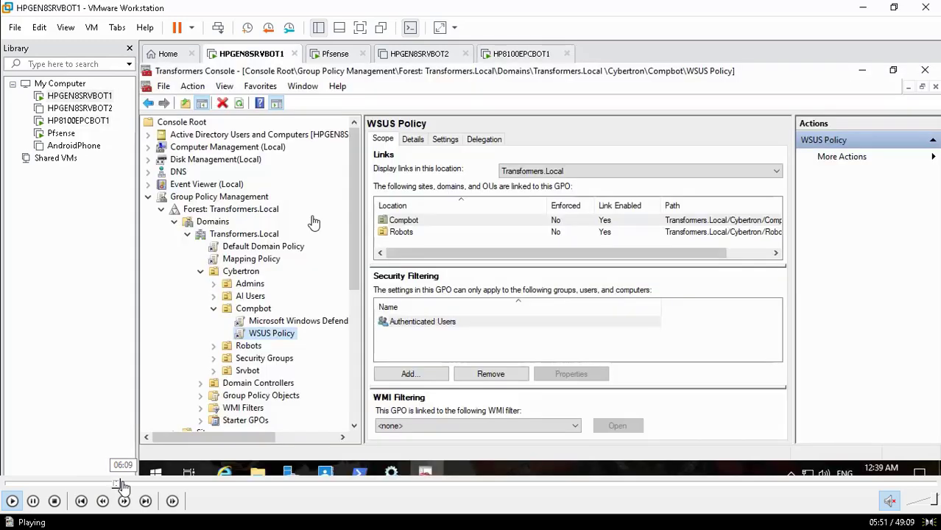
click(127, 484)
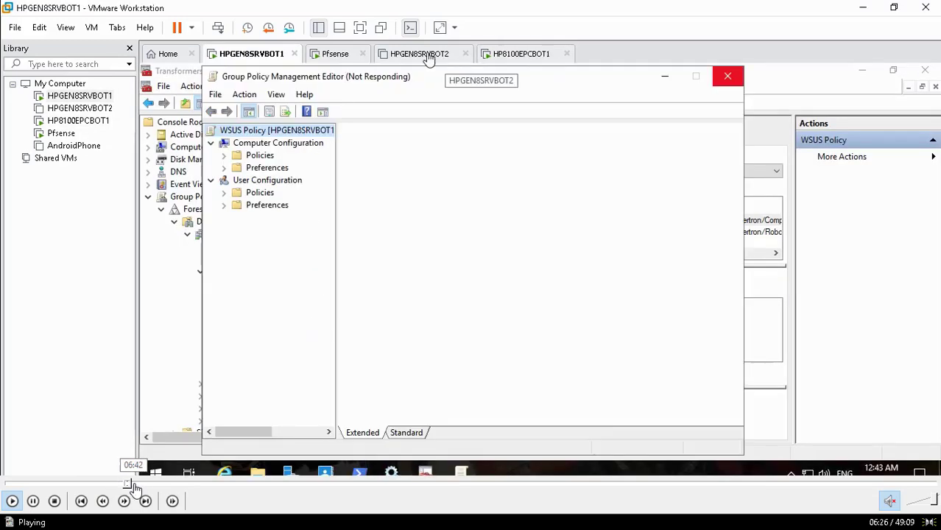
click(135, 485)
click(149, 485)
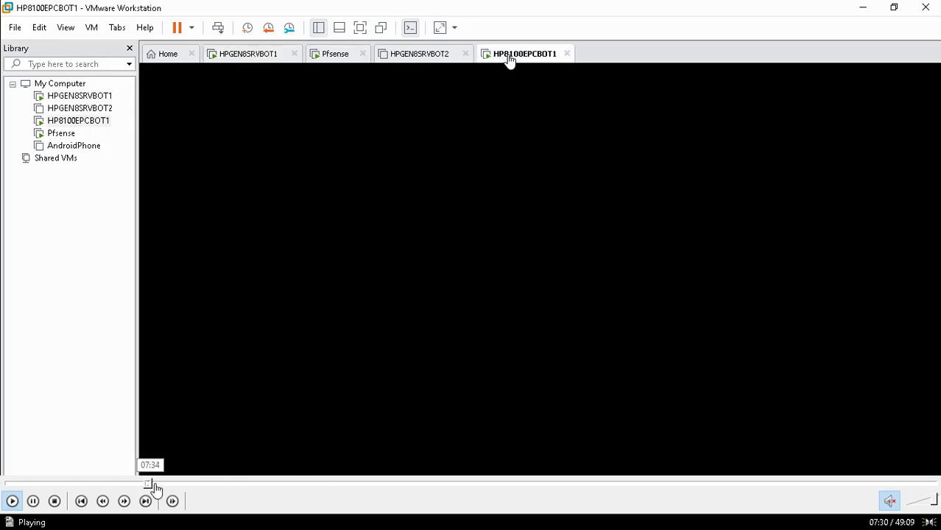
Step: Skip through the WSUS Policy editor scenes, past Delivery Optimization, to the Windows Update policy settings at about 12:00
click(153, 485)
click(158, 485)
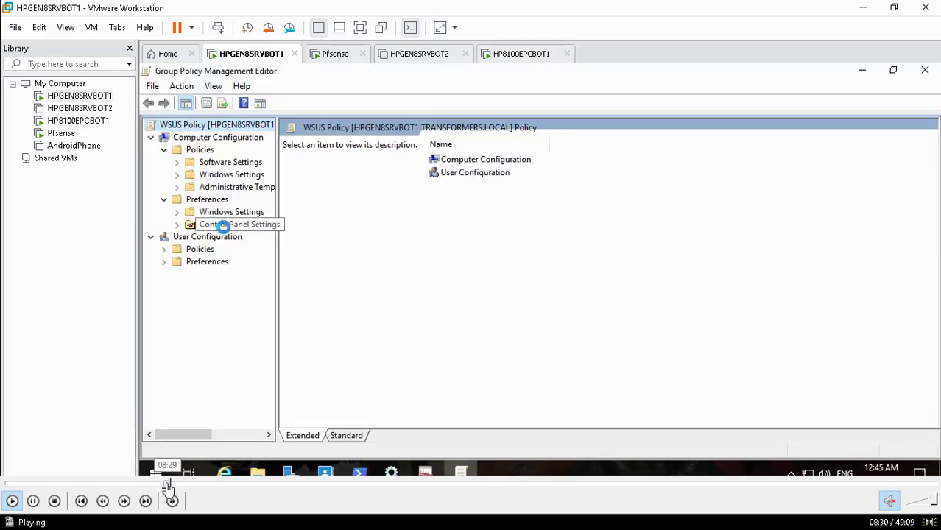
click(177, 485)
click(187, 485)
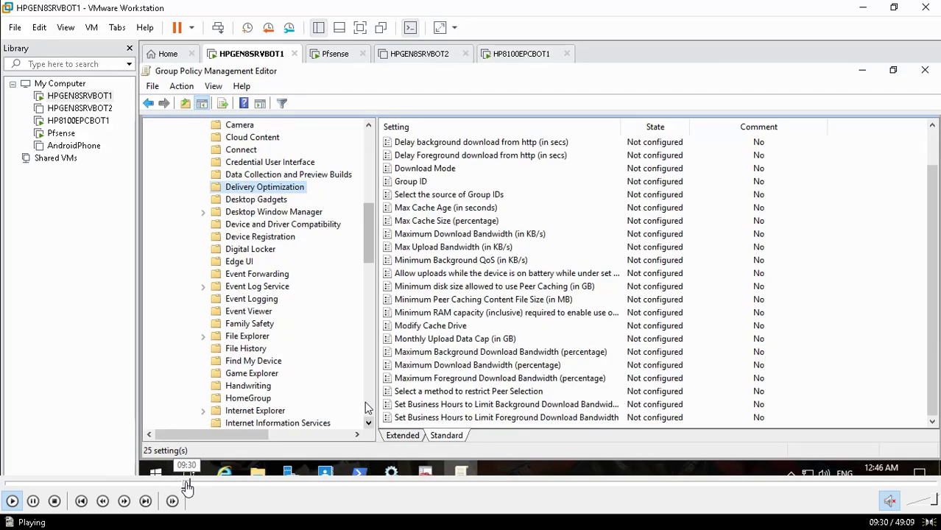
click(197, 485)
click(210, 485)
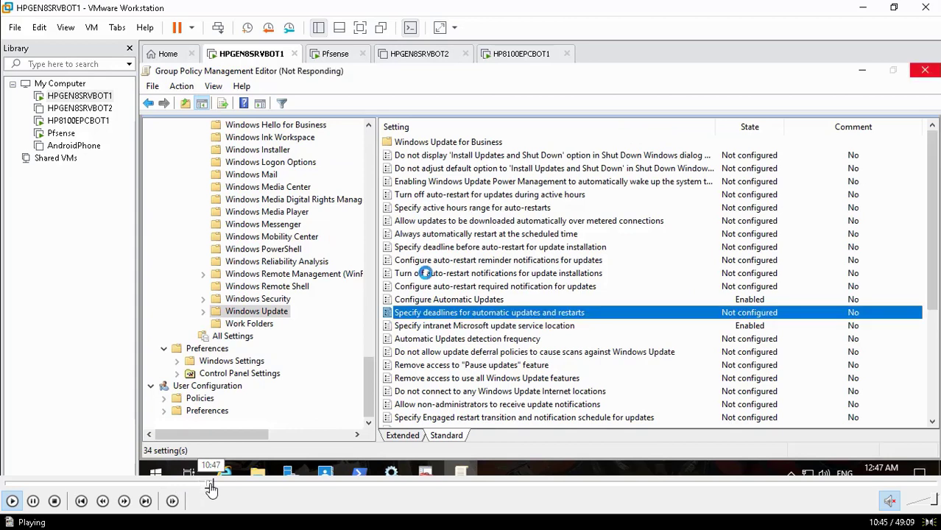
click(221, 486)
click(232, 485)
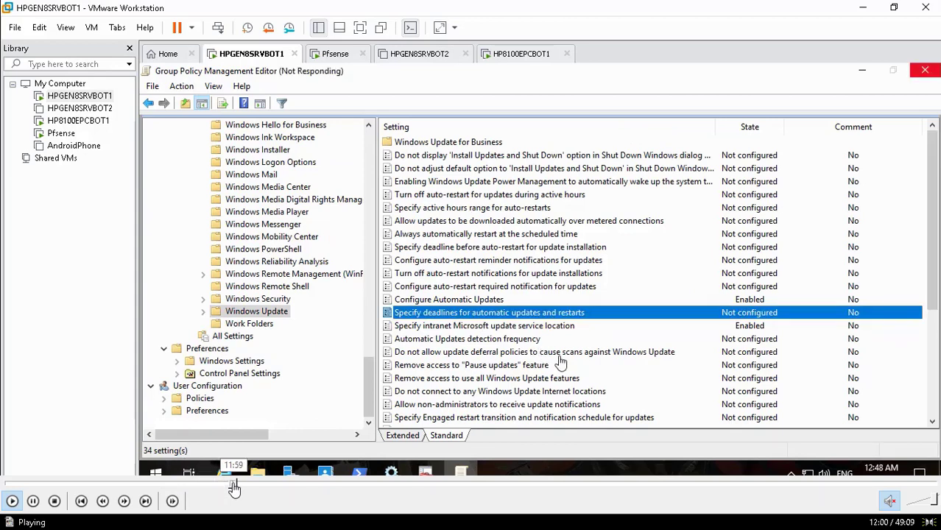
Step: Locate the Windows Update troubleshooter scene on HP8100EPCBOT1 and pause the video at about 12:58
click(244, 483)
click(252, 484)
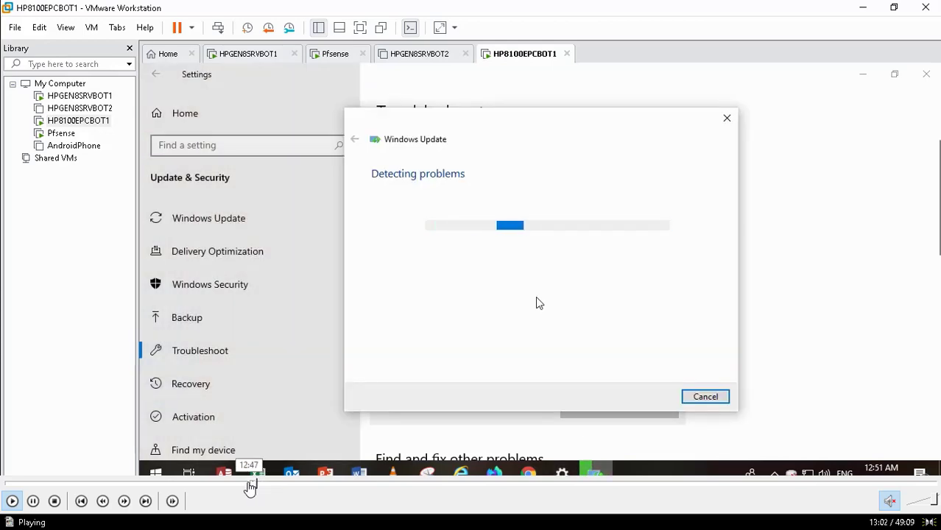
click(248, 485)
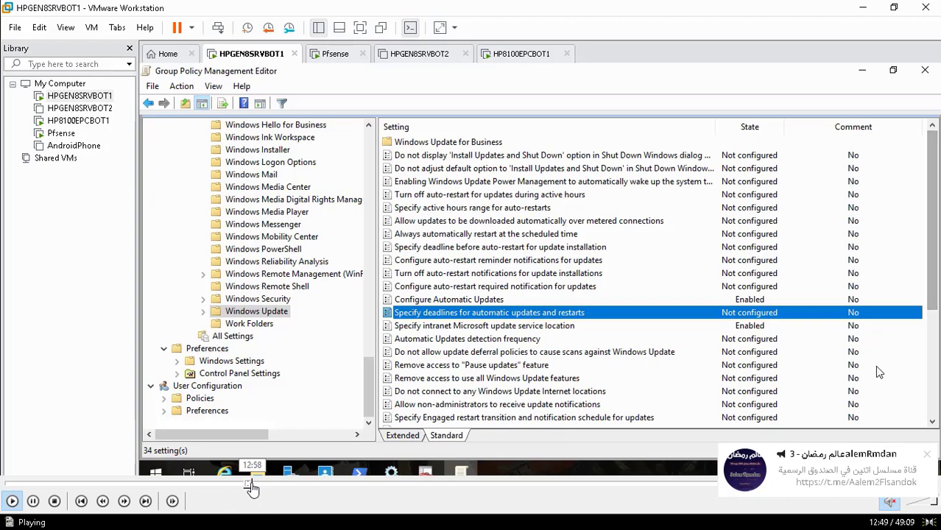
click(253, 485)
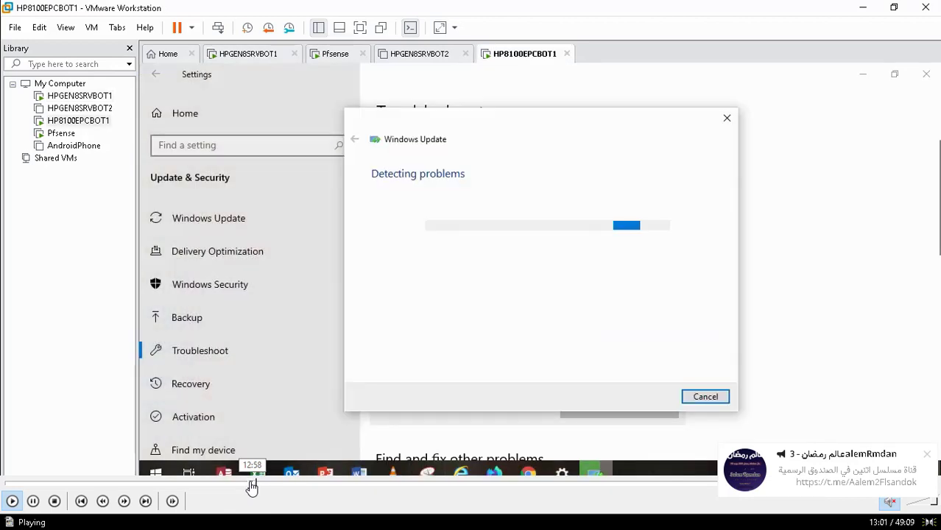
click(250, 485)
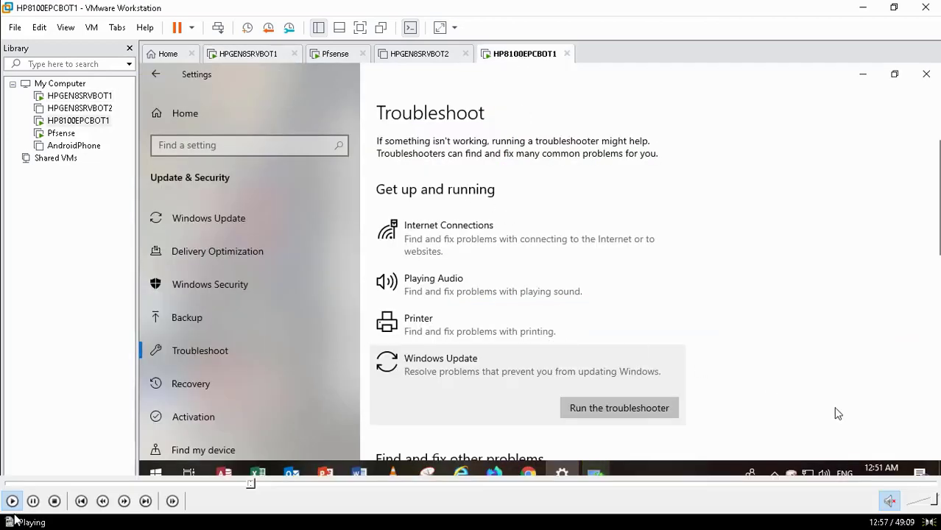
click(34, 501)
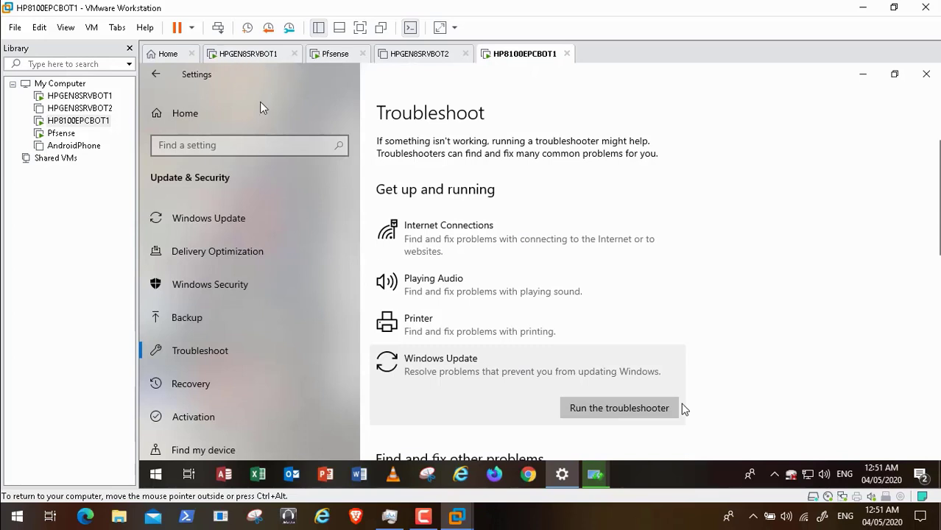
Step: Resume the video and watch the Windows Update troubleshooter run until the scene returns to HPGEN8SRVBOT1's policy editor
mouse_move(2, 500)
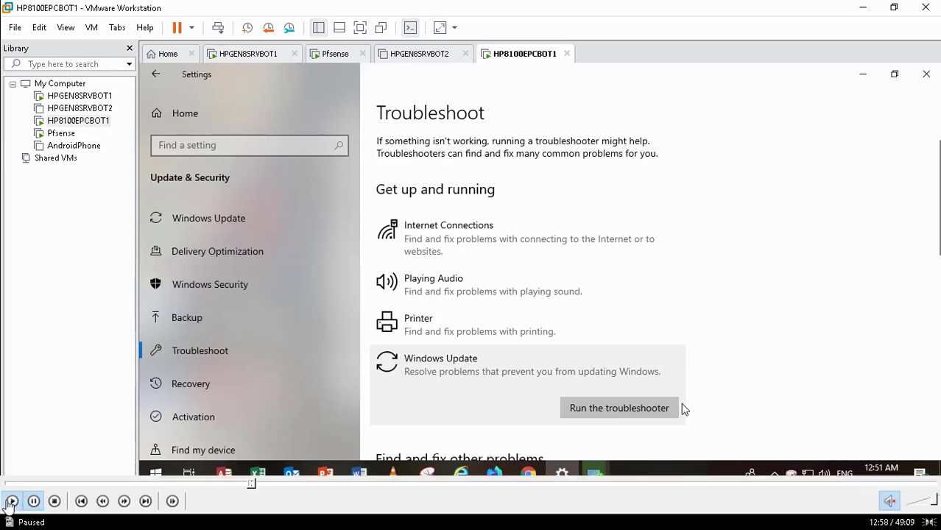
click(11, 500)
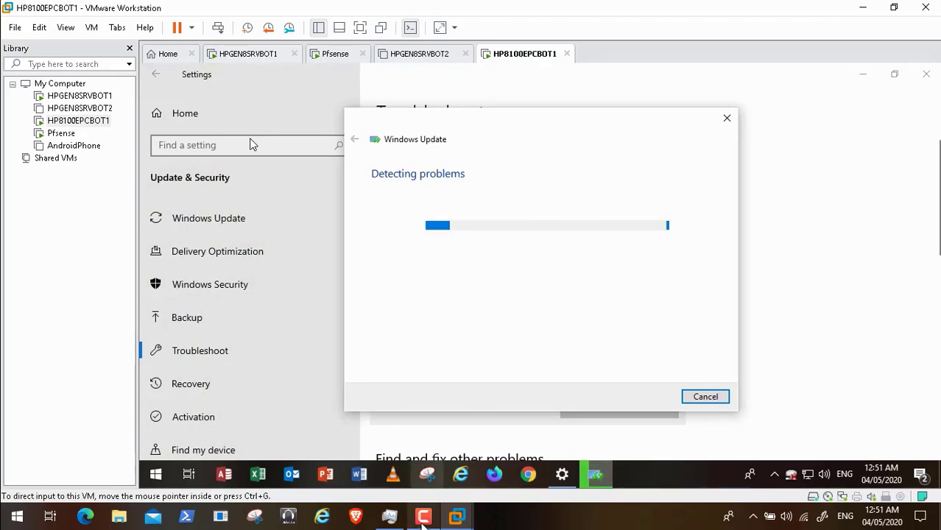
click(423, 516)
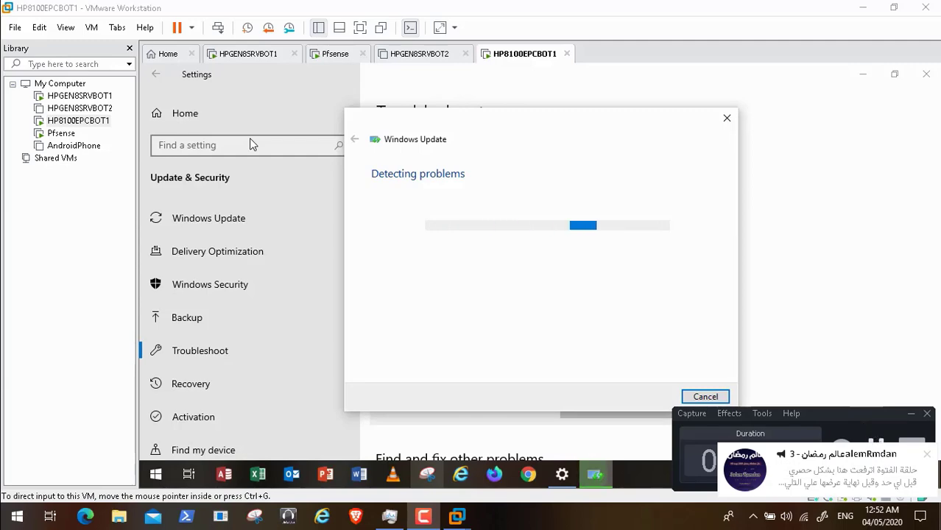
click(868, 438)
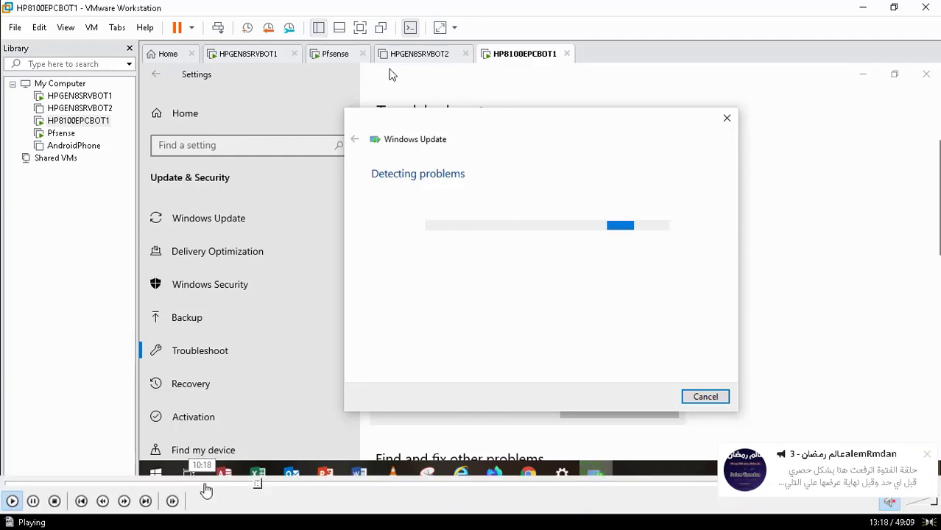
click(251, 58)
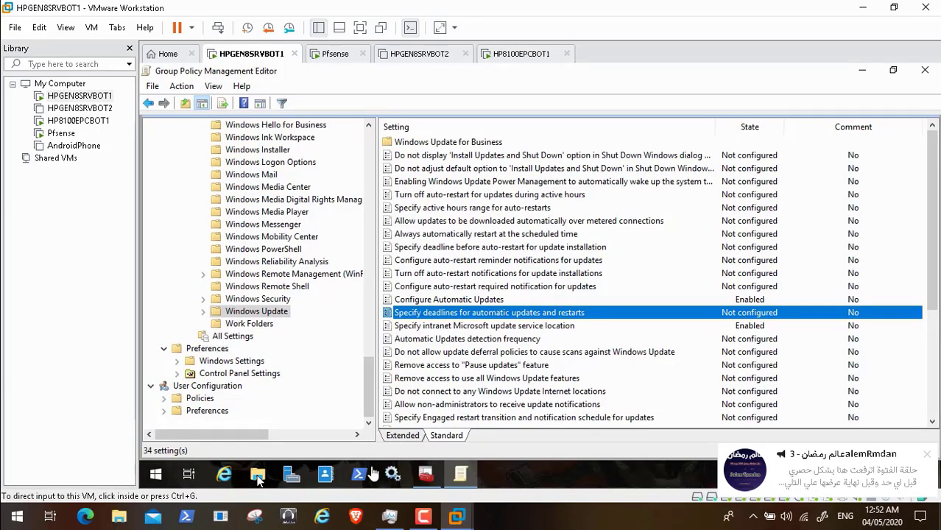
Step: Skip past the Unassigned Computers check in Update Services and HP8100EPCBOT1's Windows Update page to about 16:40
click(263, 485)
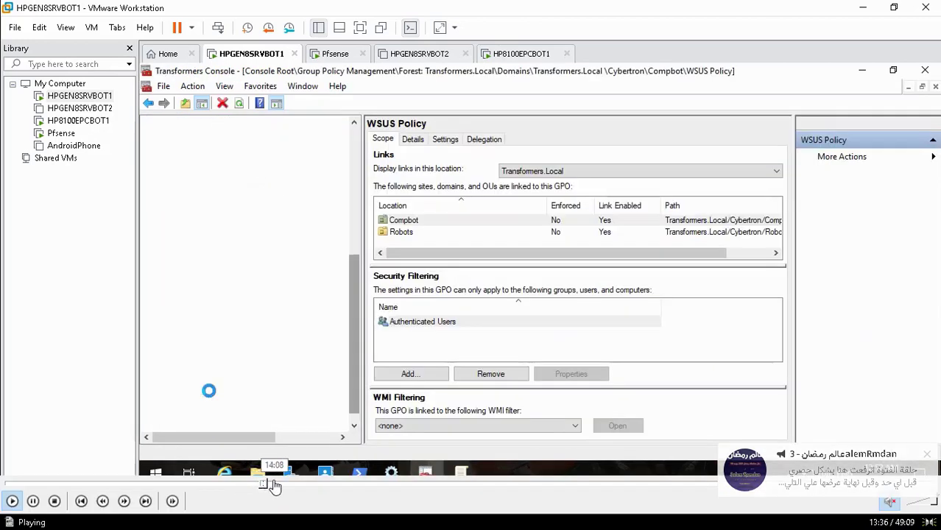
click(274, 485)
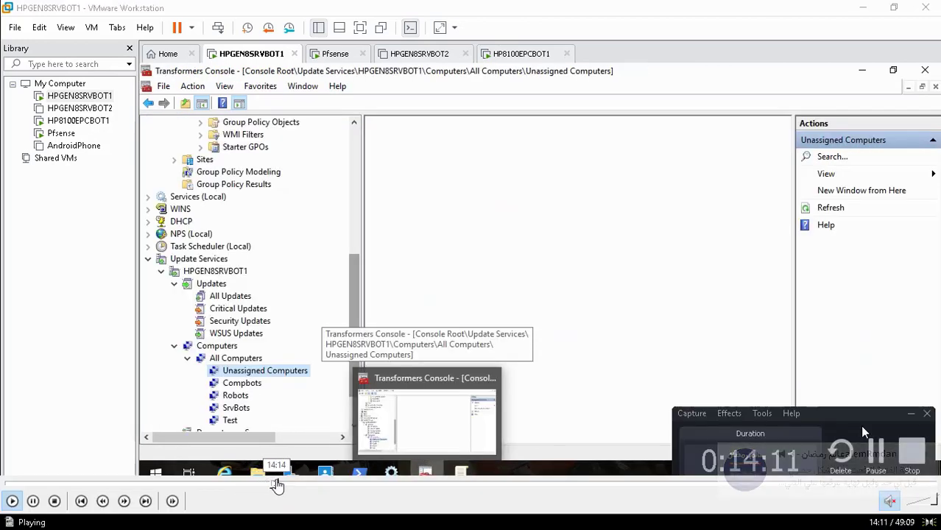
click(280, 485)
click(285, 484)
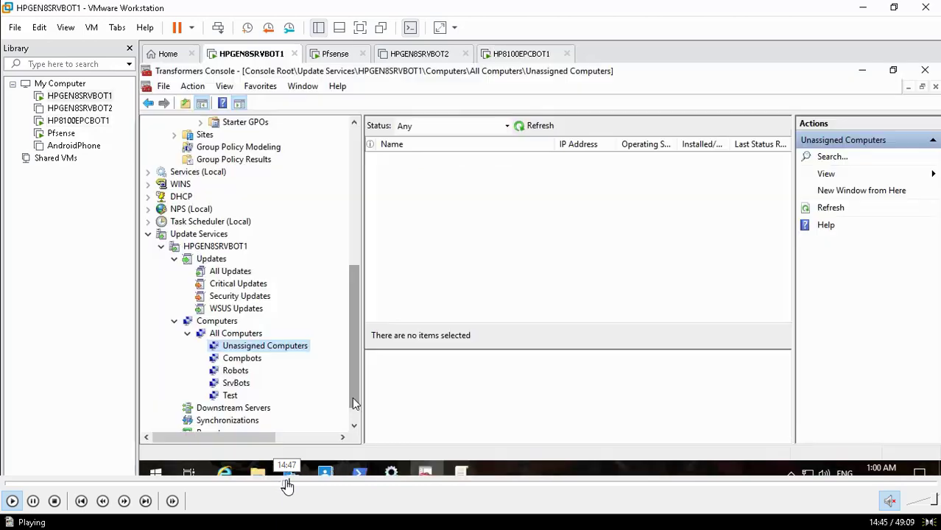
click(295, 484)
click(302, 484)
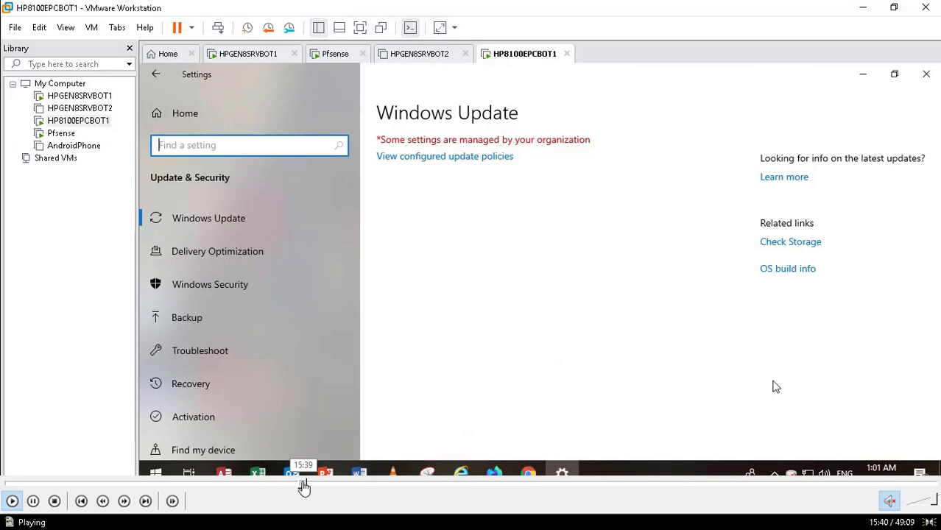
click(312, 484)
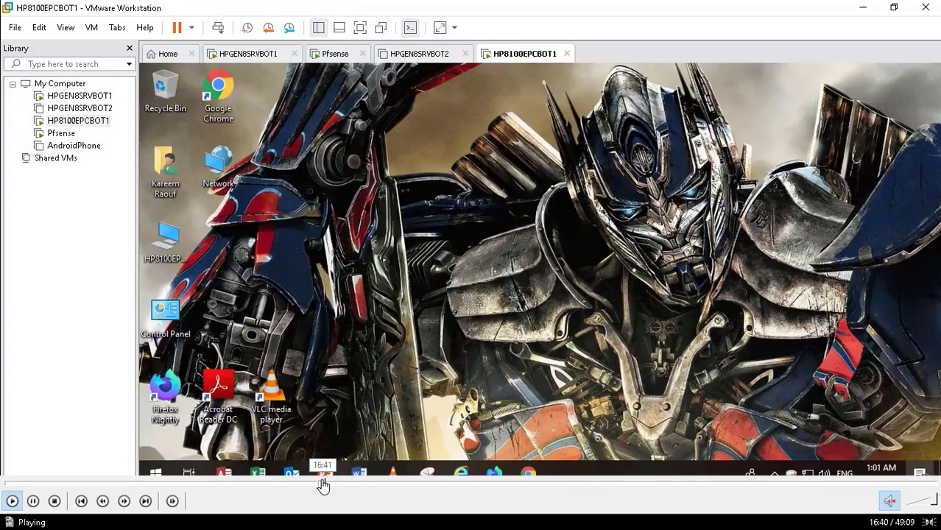
Step: Find the scene where IIS Manager opens on HPGEN8SRVBOT1, watch it, pause at about 17:38, and leave full screen
click(324, 484)
click(331, 485)
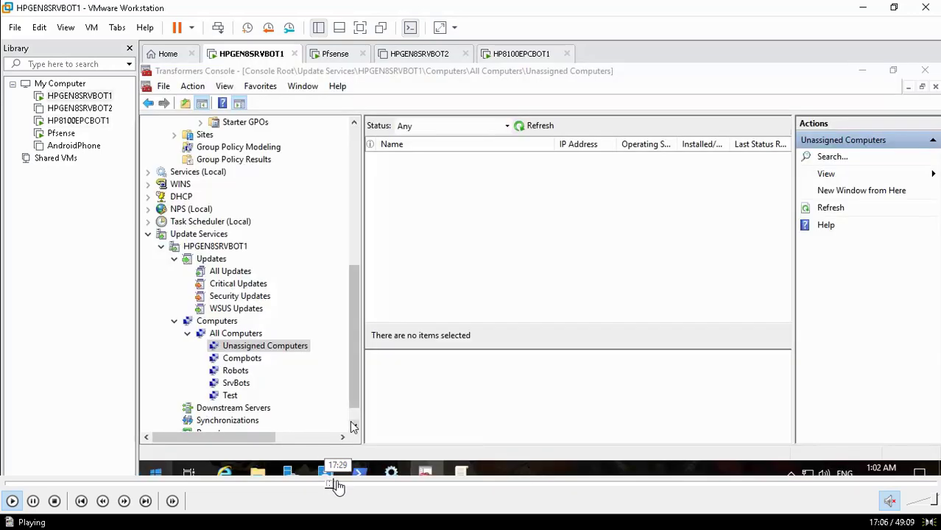
click(337, 484)
click(345, 485)
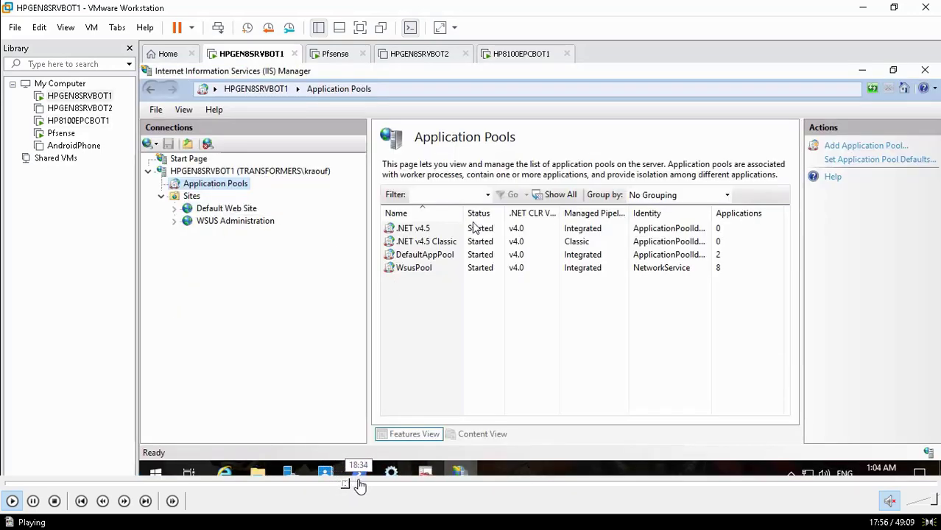
click(339, 485)
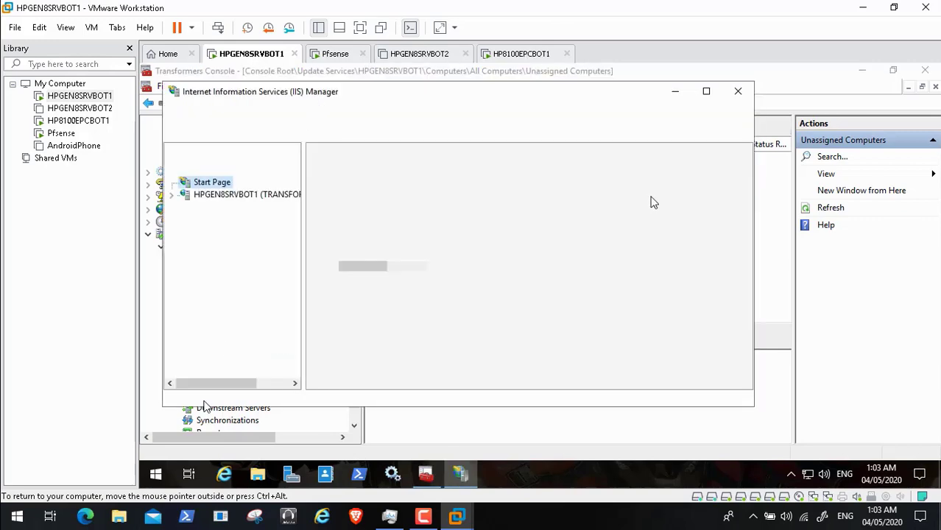
click(705, 93)
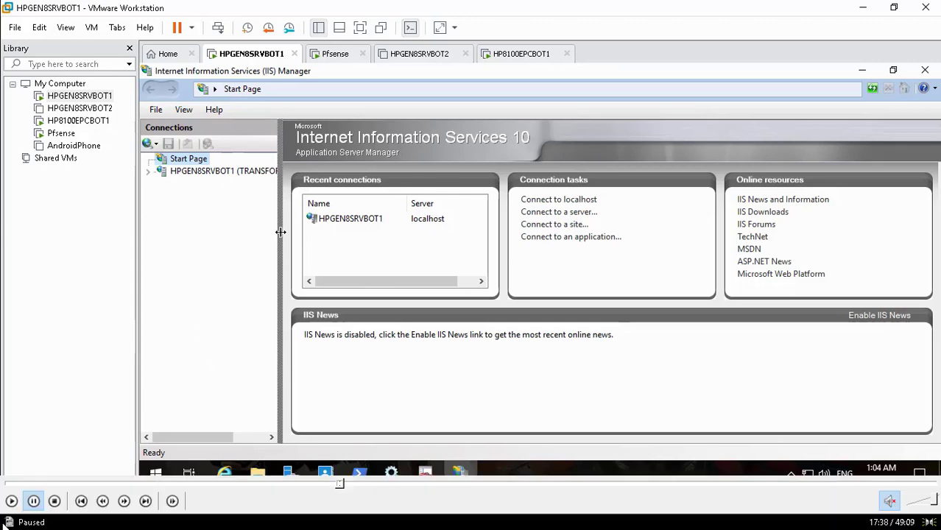
double_click(54, 363)
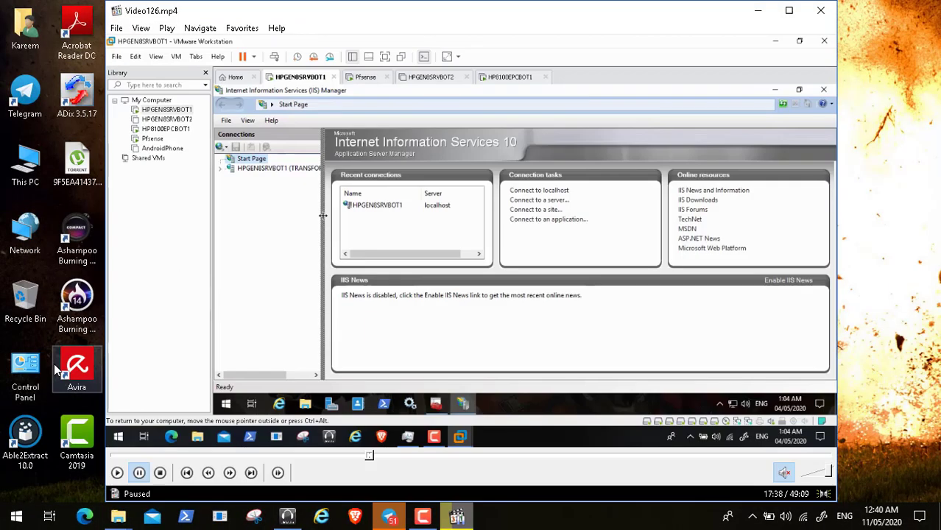
Step: Display the Administrative Tools list under Control Panel on the host computer, then close it and return to Video126.mp4
click(15, 518)
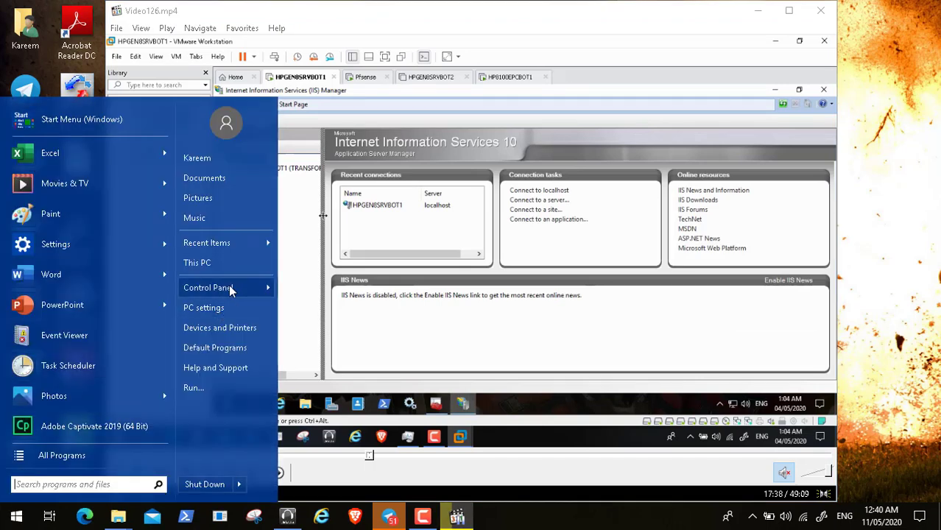
click(251, 288)
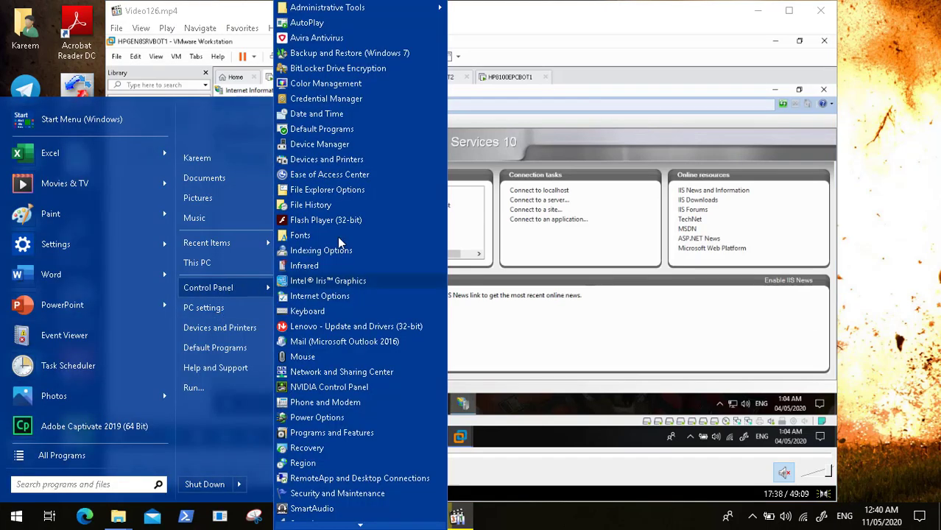
mouse_move(392, 8)
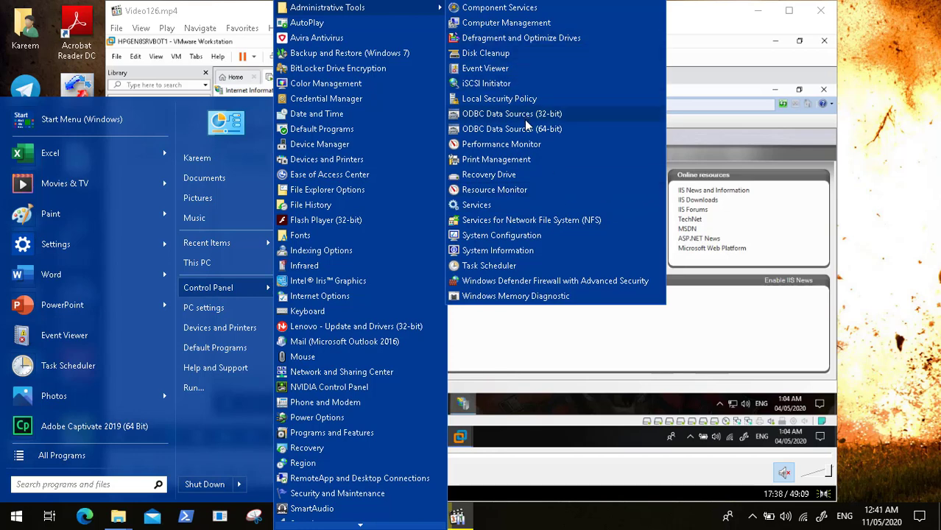
click(722, 226)
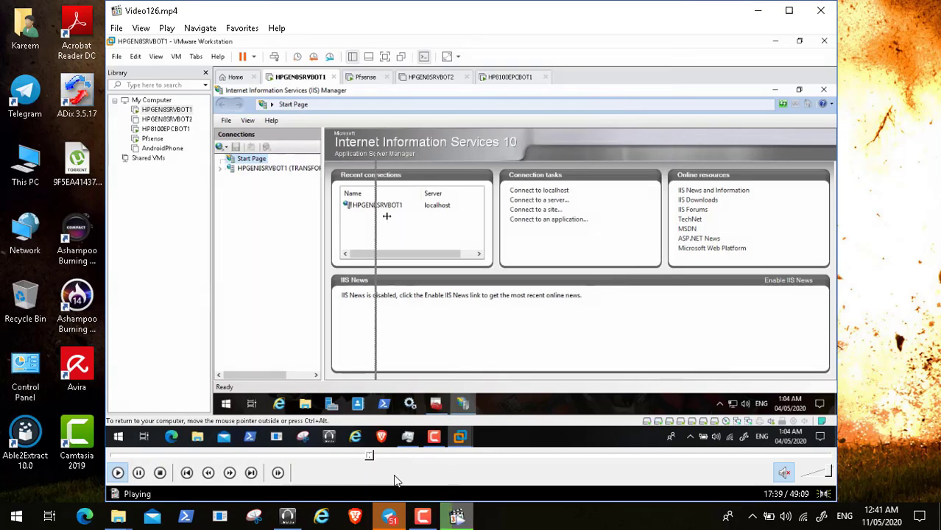
Step: Rewind Video126.mp4 to the scene launching IIS from Windows Administrative Tools, pause at about 17:23, and resume playback in full screen
click(368, 456)
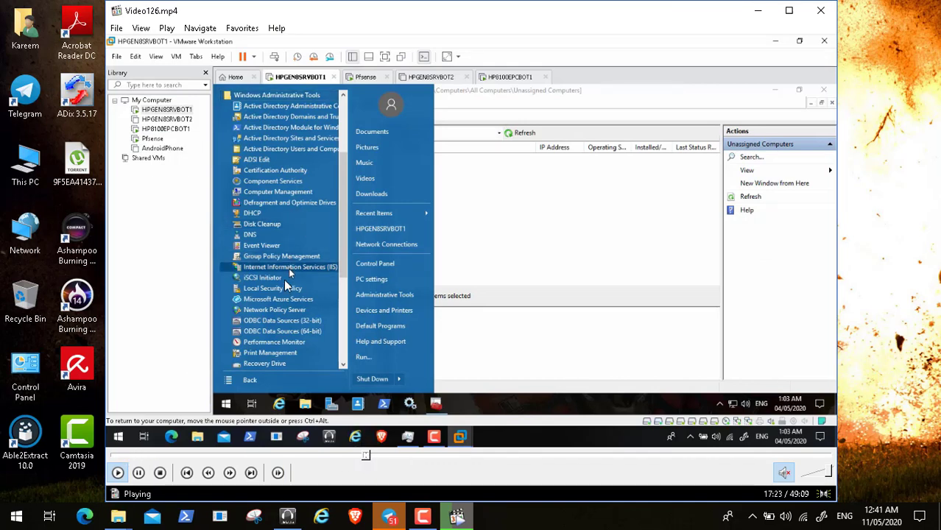
click(362, 456)
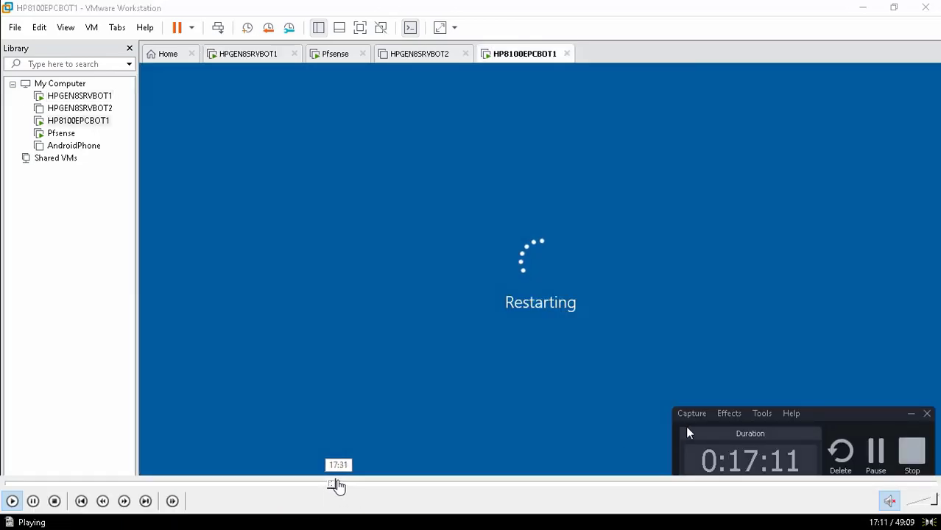
click(338, 486)
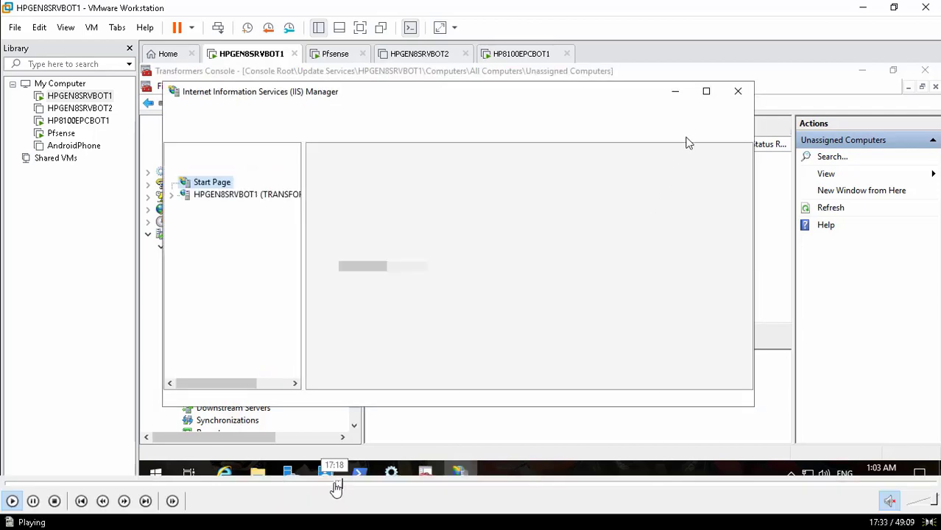
click(332, 486)
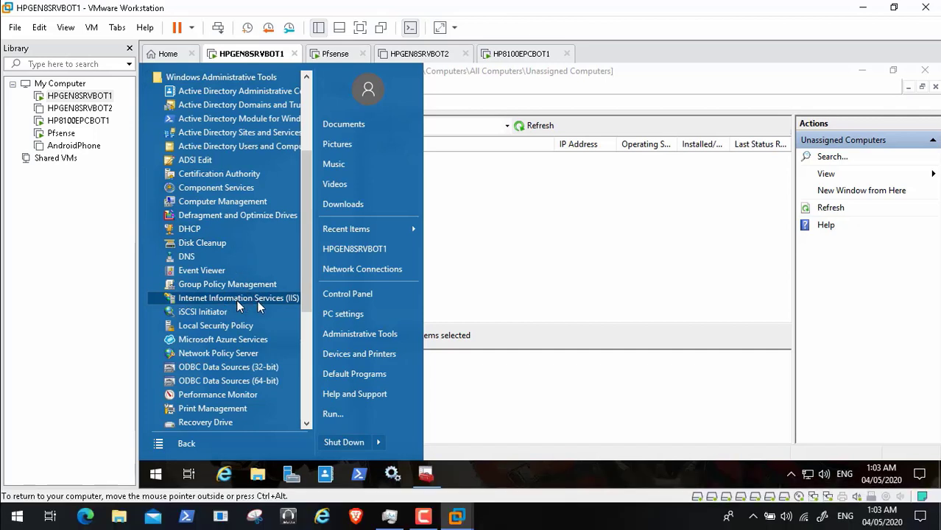
mouse_move(55, 501)
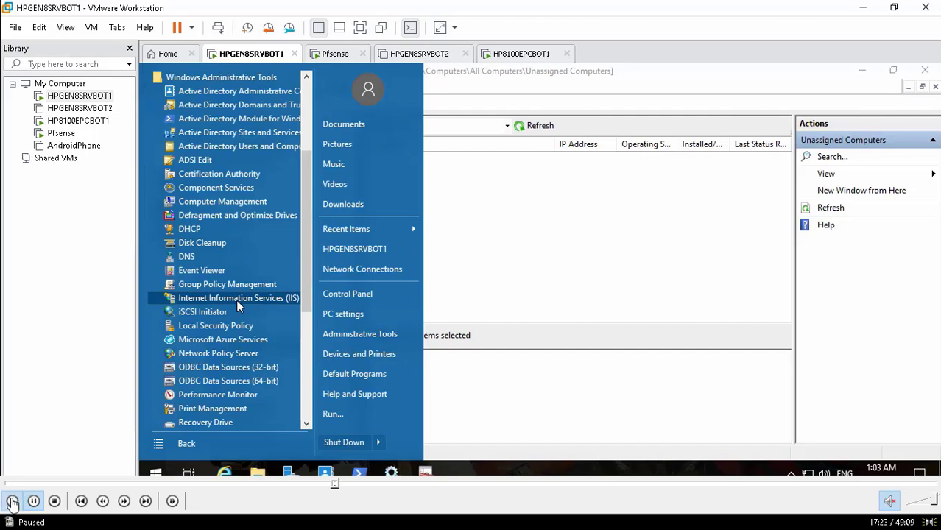
click(12, 502)
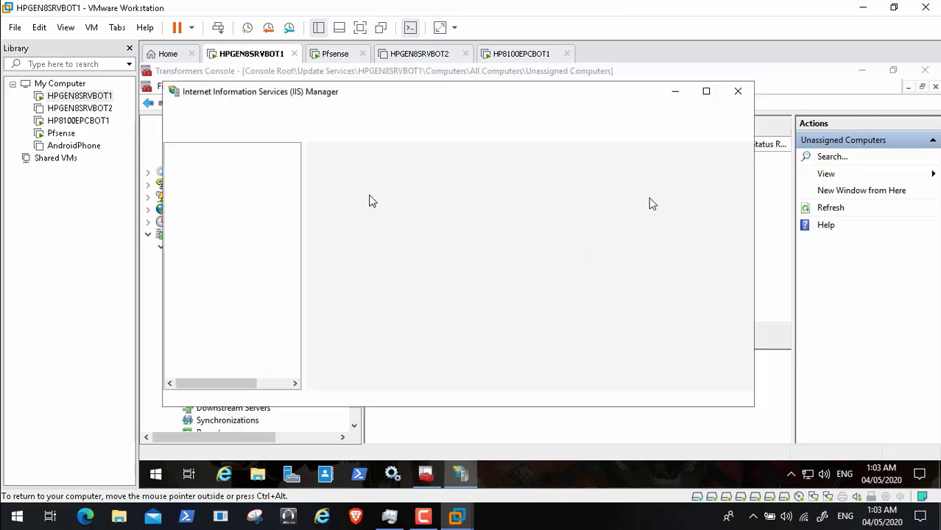
Step: In the IIS Manager scene, enlarge the window and its Connections pane, and open HPGEN8SRVBOT1's Application Pools
click(706, 94)
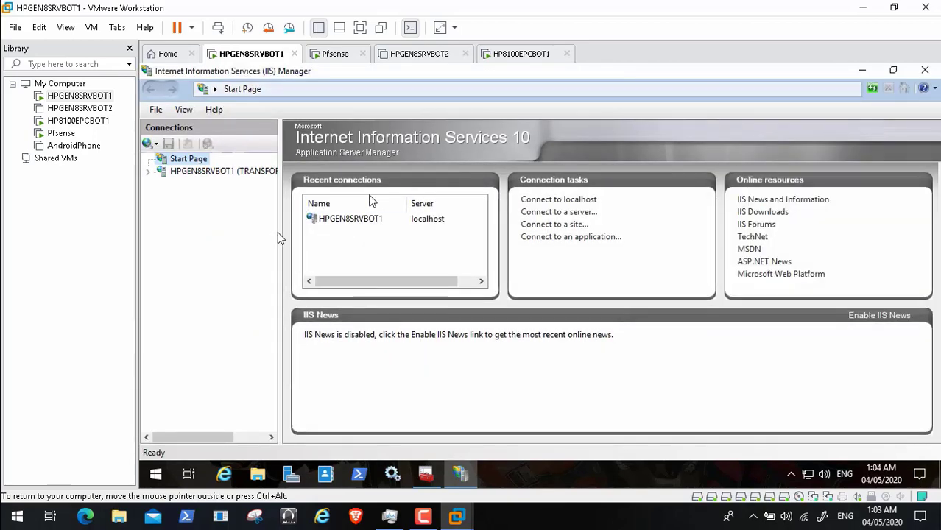
drag(281, 232, 368, 232)
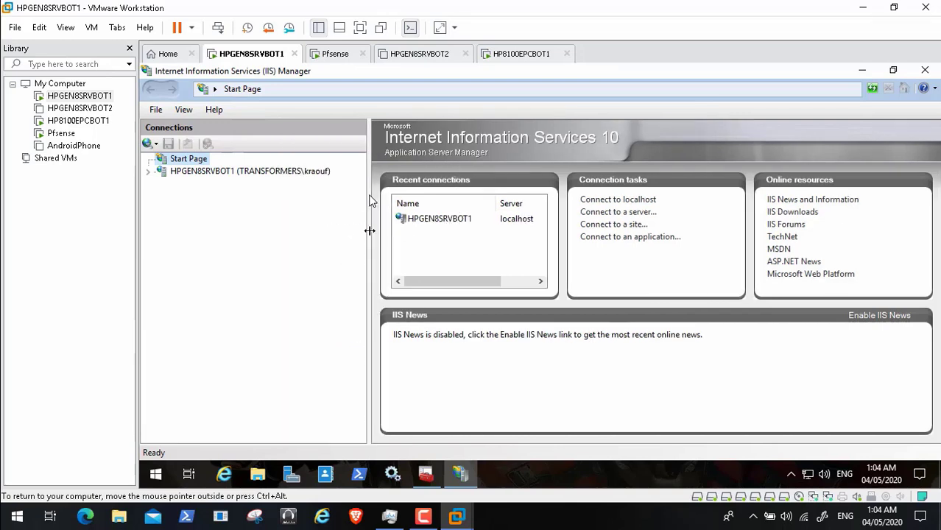
click(148, 171)
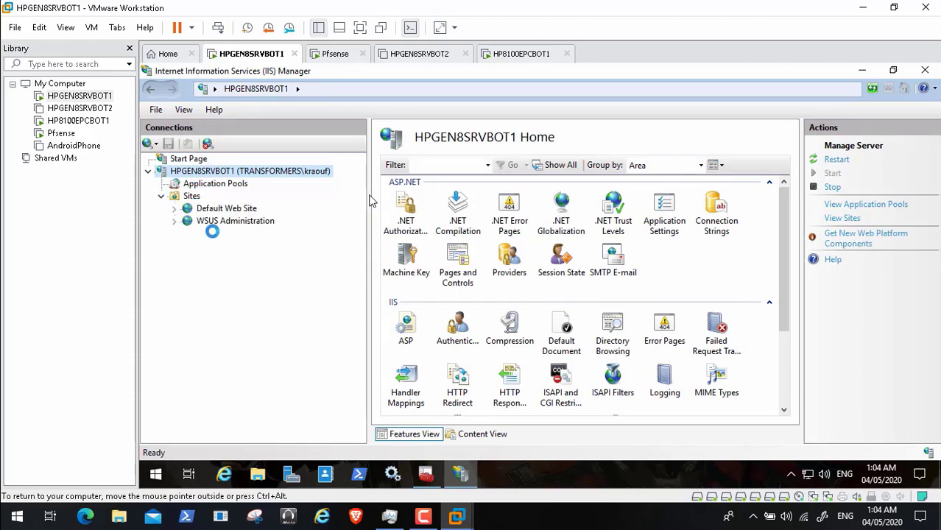
click(214, 185)
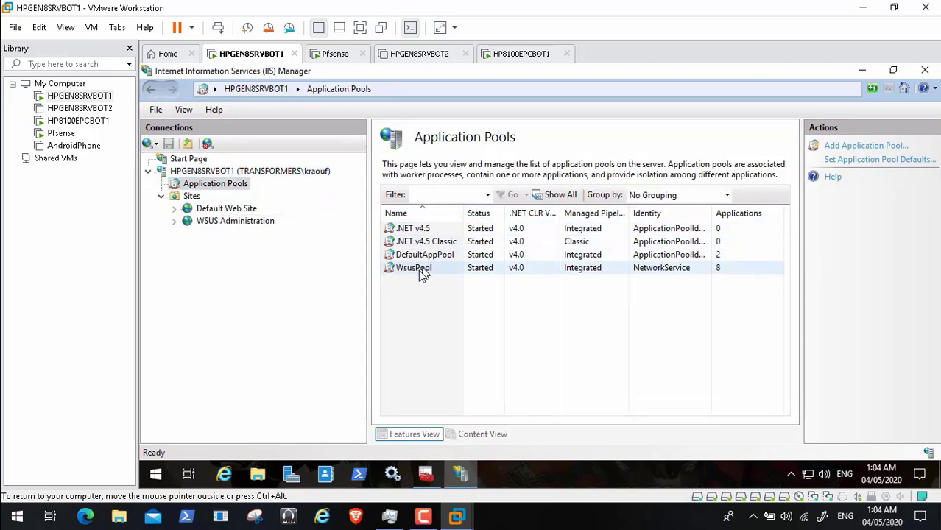
Step: In the scene, open WsusPool's Advanced Settings, go to Private Memory Limit (KB) under Recycling, and pause the video at about 18:18
right_click(423, 274)
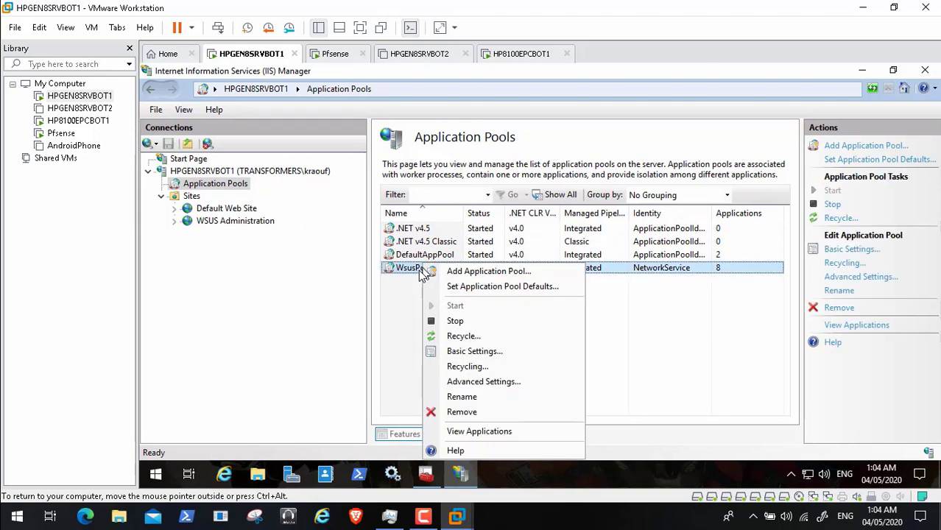
click(524, 380)
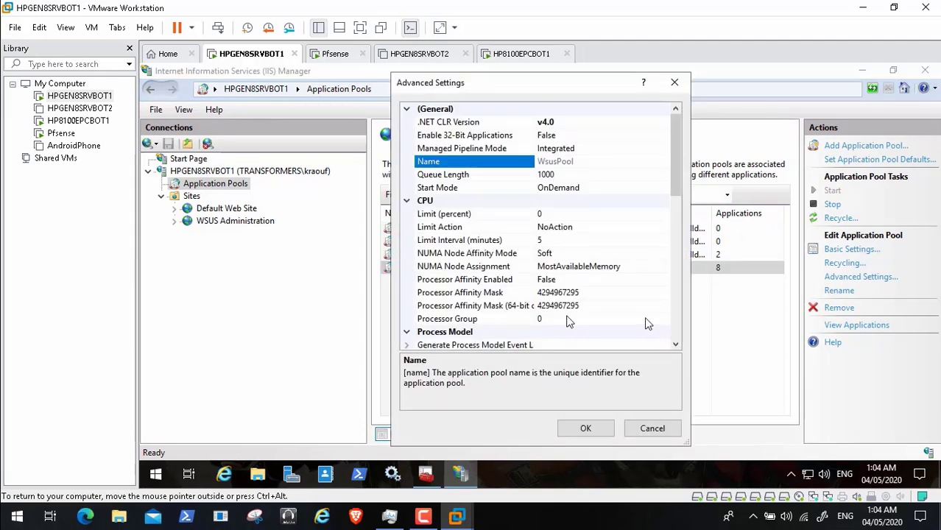
scroll(604, 304, down, 6)
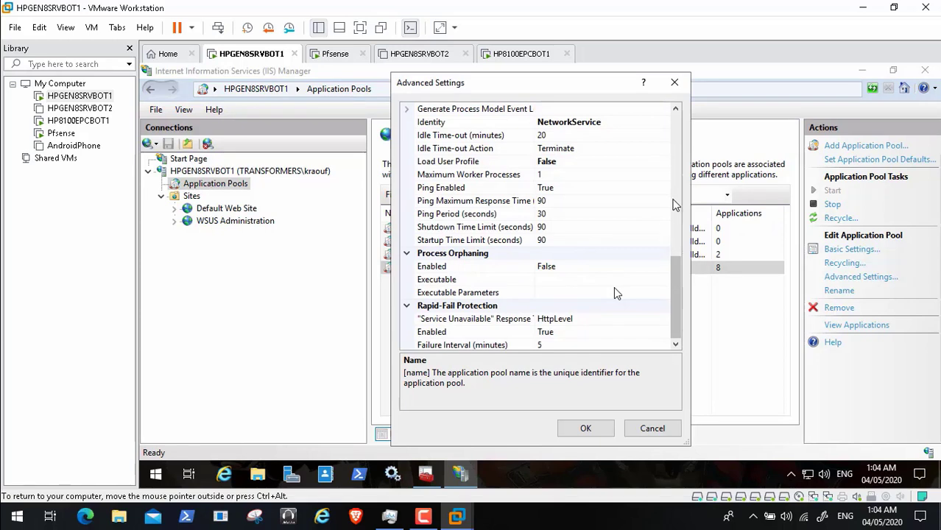
scroll(674, 245, down, 5)
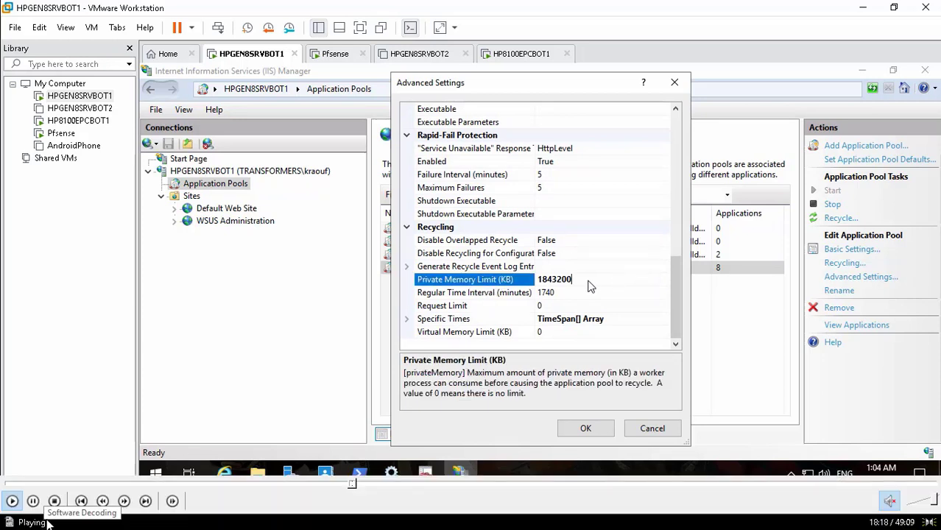
click(33, 501)
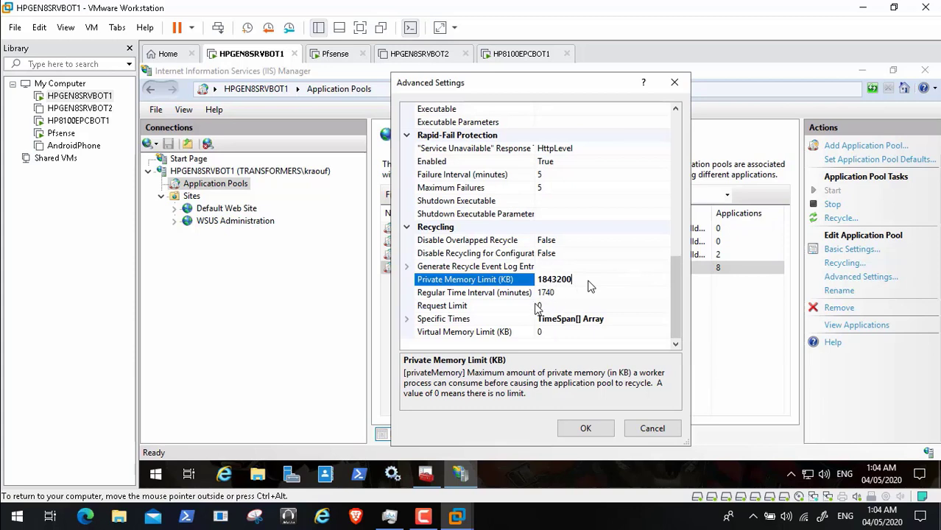
Step: Resume the video briefly, pause it outside full screen at 18:28, and pause the Camtasia screen recording
mouse_move(211, 493)
click(11, 501)
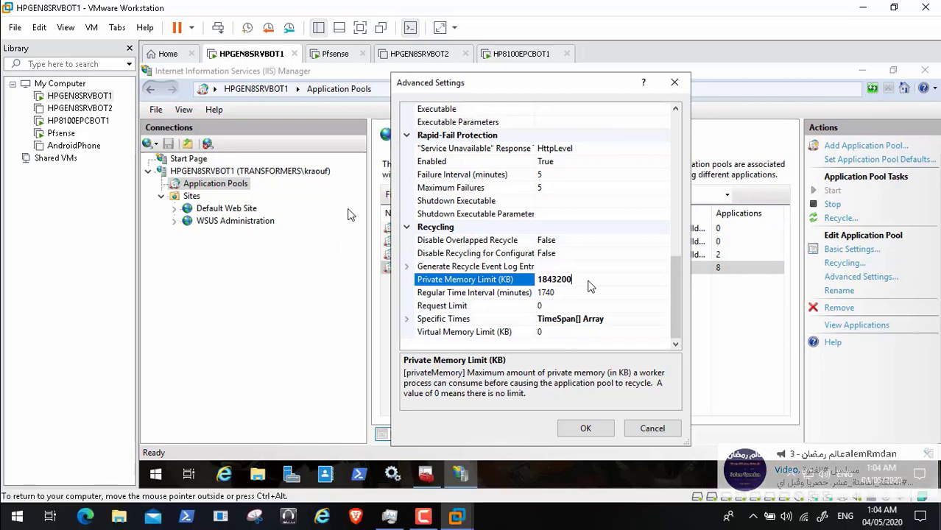
key(Escape)
click(139, 473)
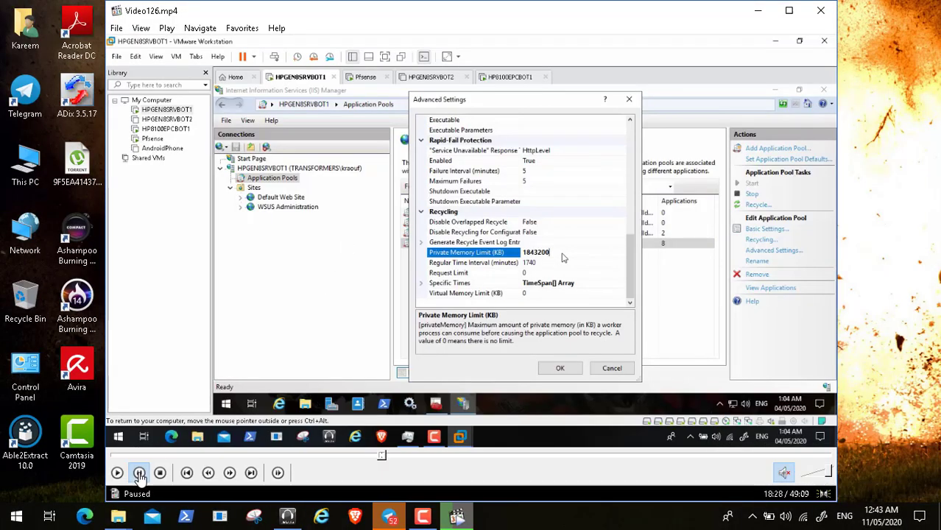
click(423, 518)
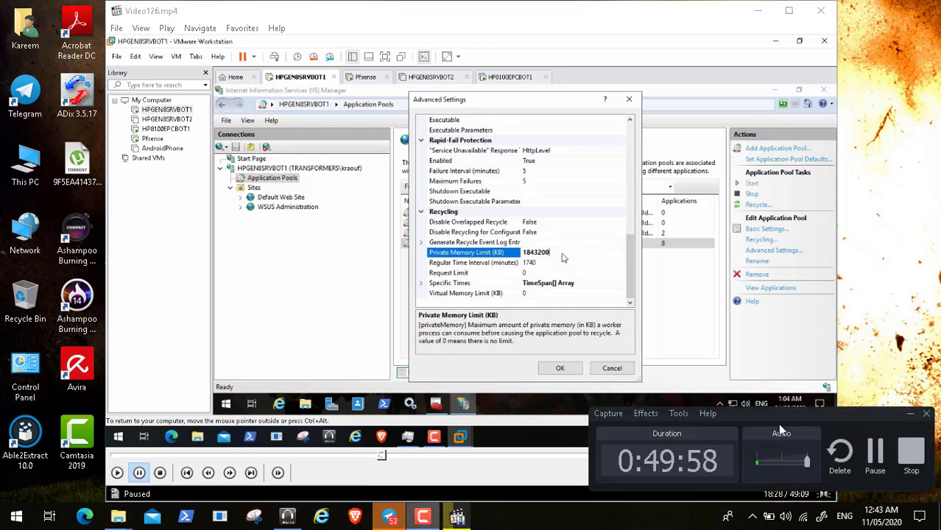
click(874, 451)
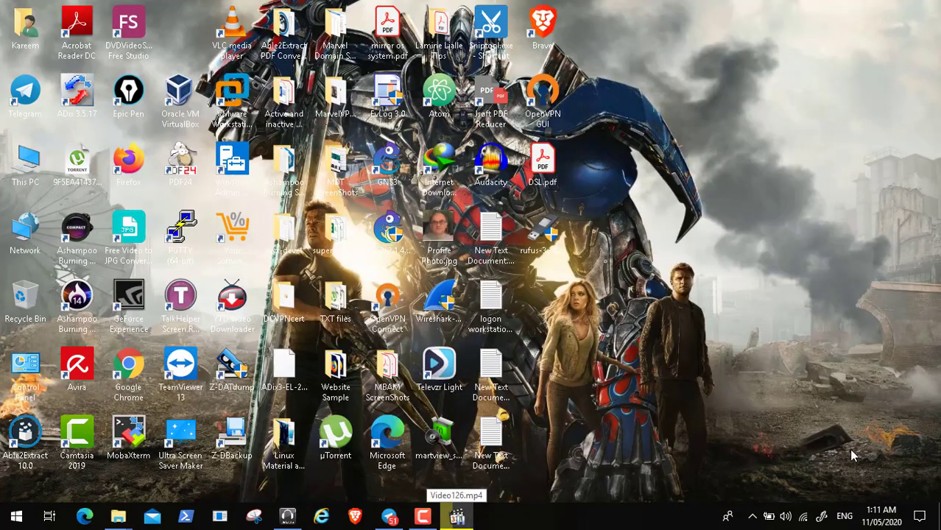
Step: Bring Video126.mp4 back up and resume it in full screen to watch the Private Memory Limit explanation until about 19:14
click(458, 518)
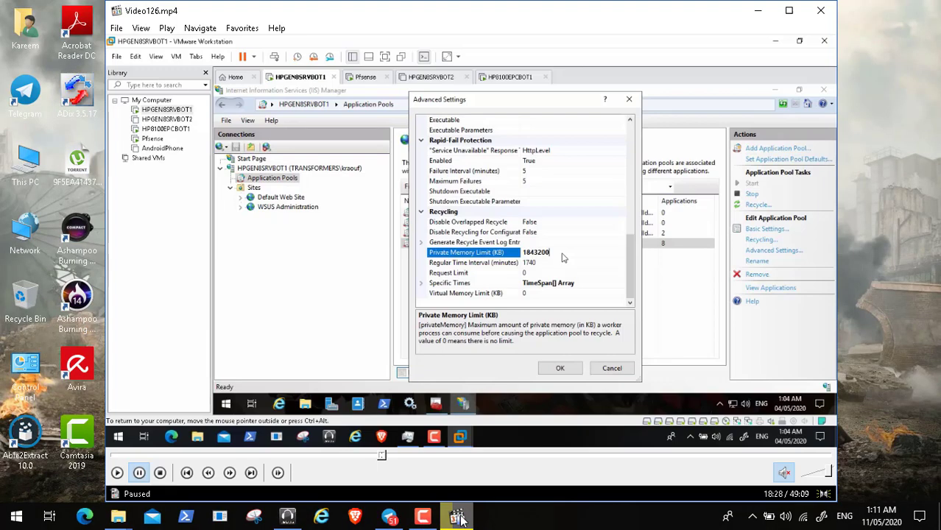
click(118, 472)
double_click(220, 287)
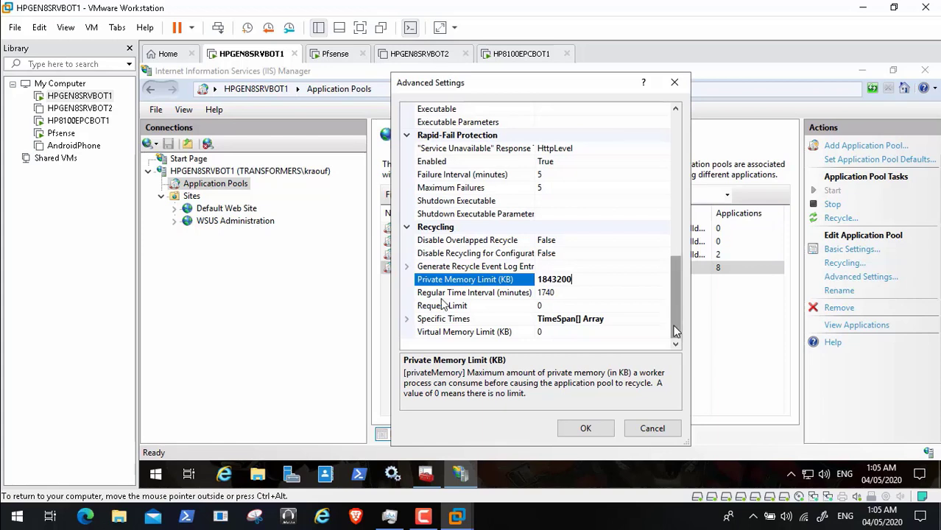
mouse_move(416, 502)
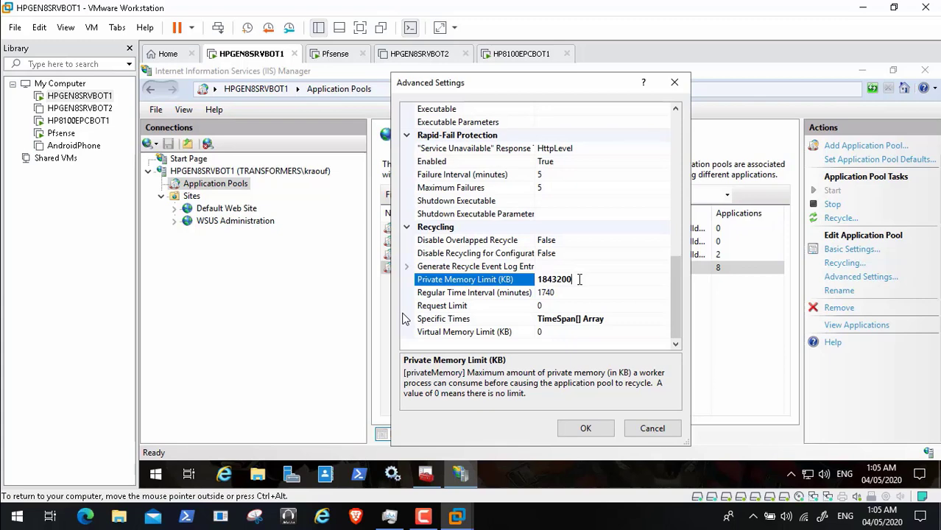
mouse_move(287, 526)
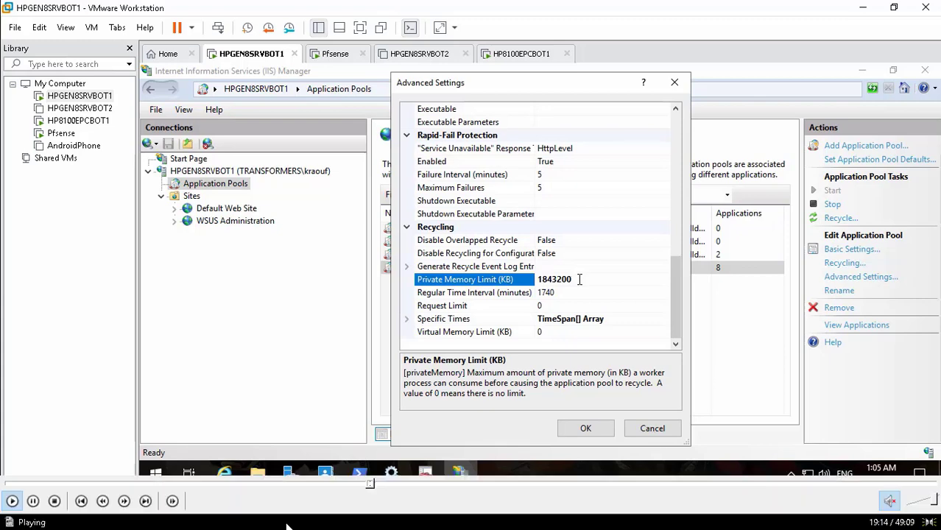
Step: Skip ahead past the Calculator and Private Memory Limit scenes to the Application Pools list with WsusPool selected
click(377, 484)
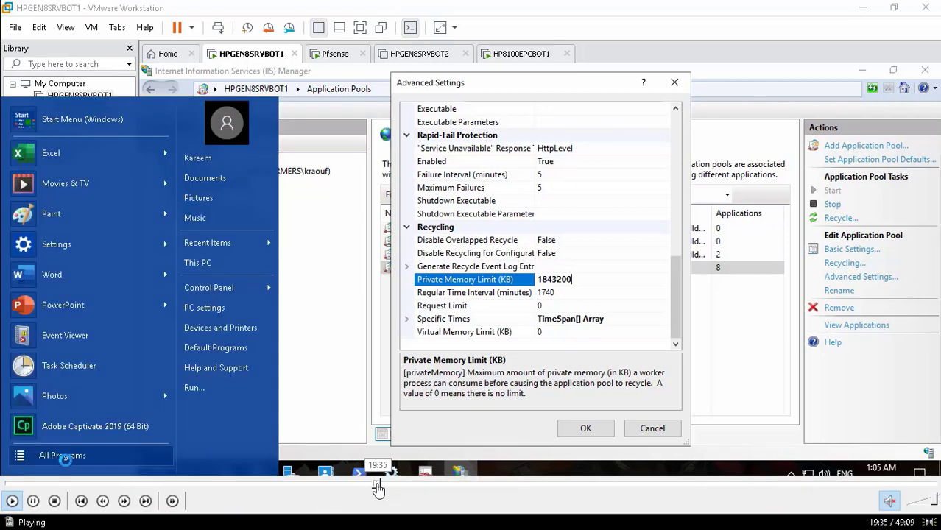
click(404, 485)
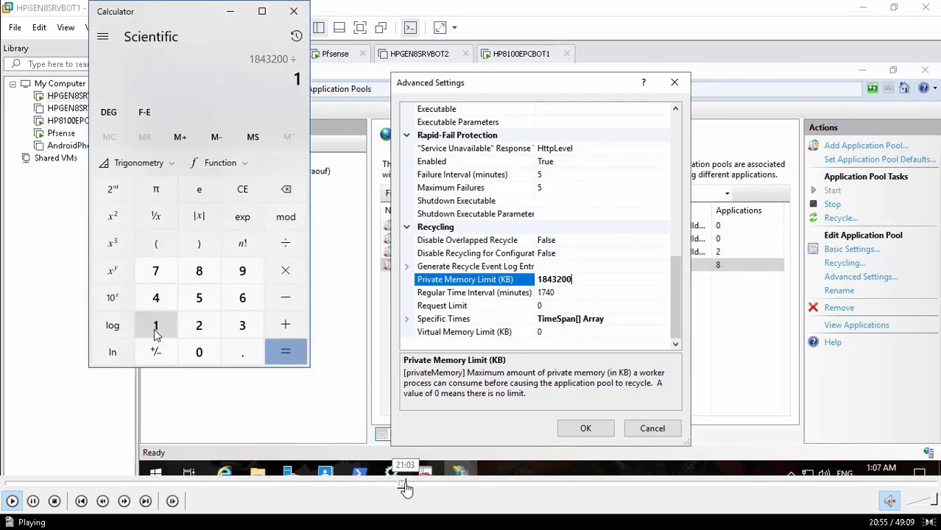
click(410, 488)
click(425, 486)
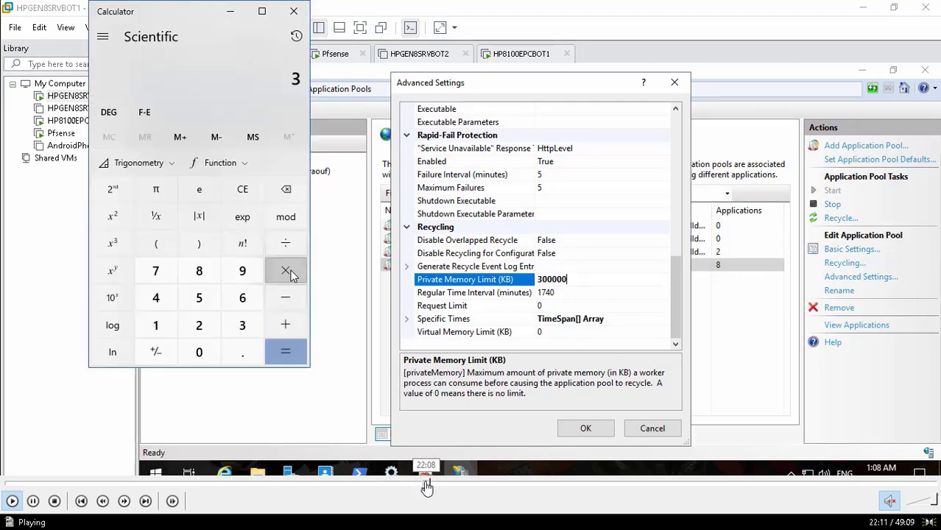
click(435, 485)
click(441, 486)
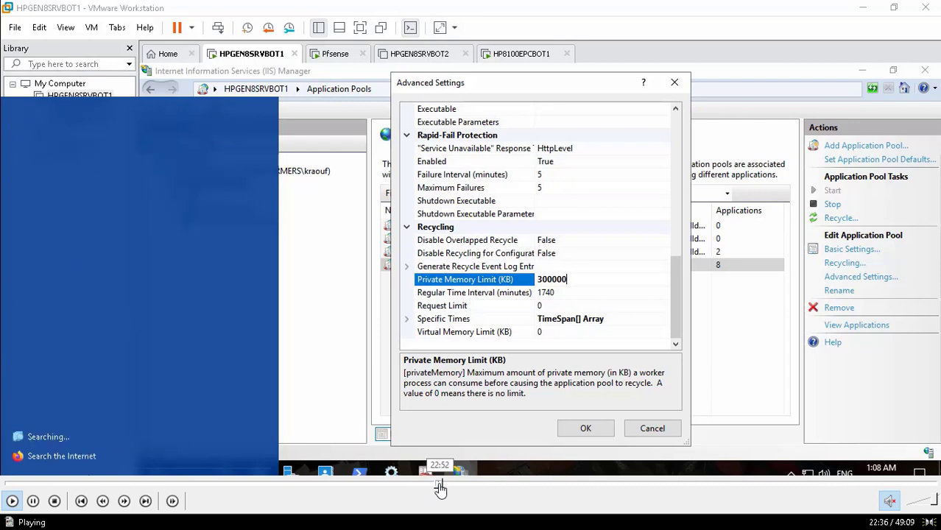
click(448, 486)
click(455, 486)
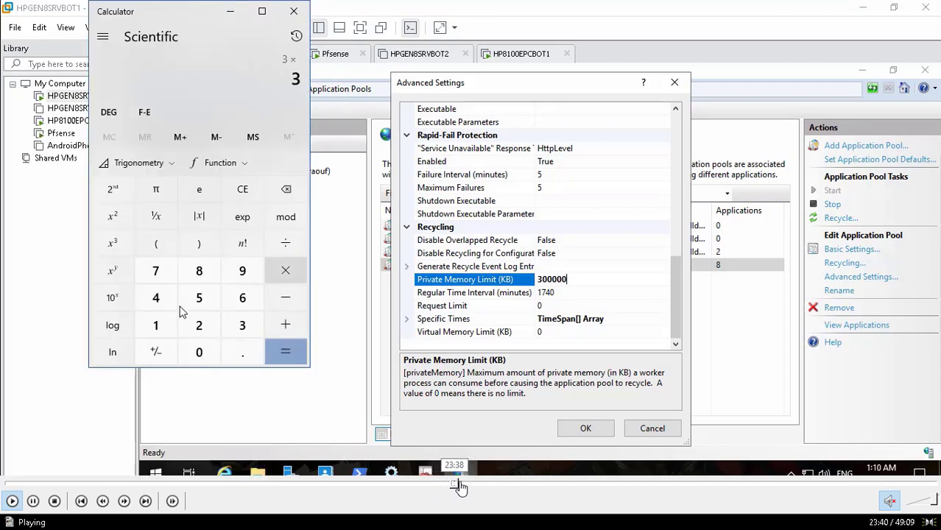
click(468, 488)
click(465, 486)
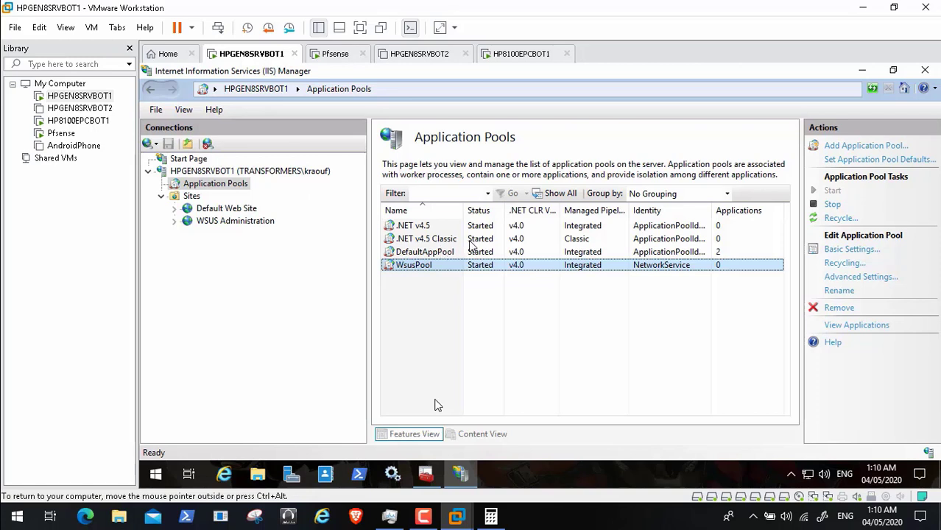
Step: In the scene, go through WsusPool's recycling conditions and the recycling events to log, and finish the recycling settings wizard
right_click(421, 271)
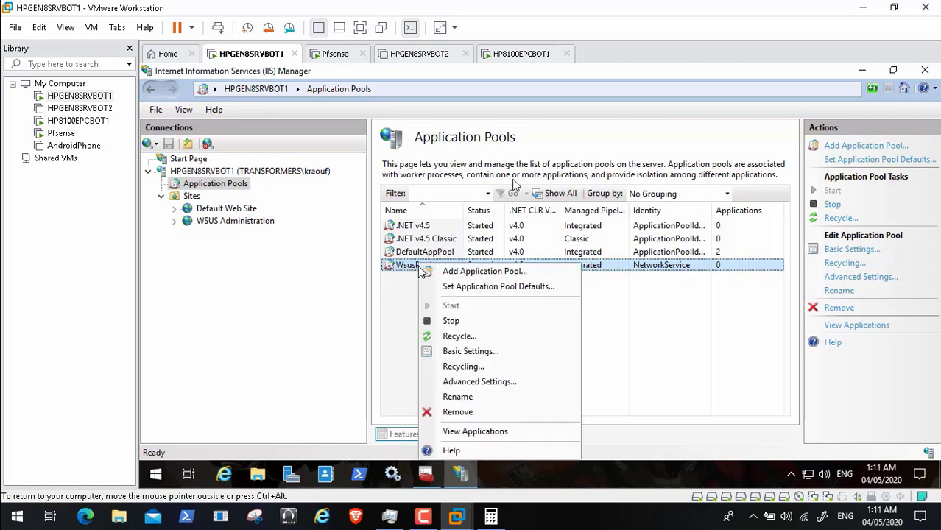
click(491, 364)
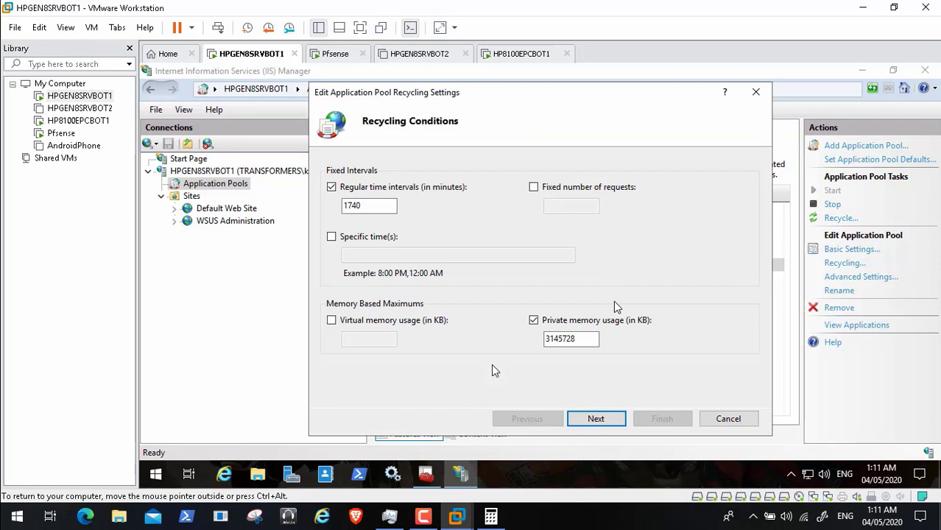
click(597, 421)
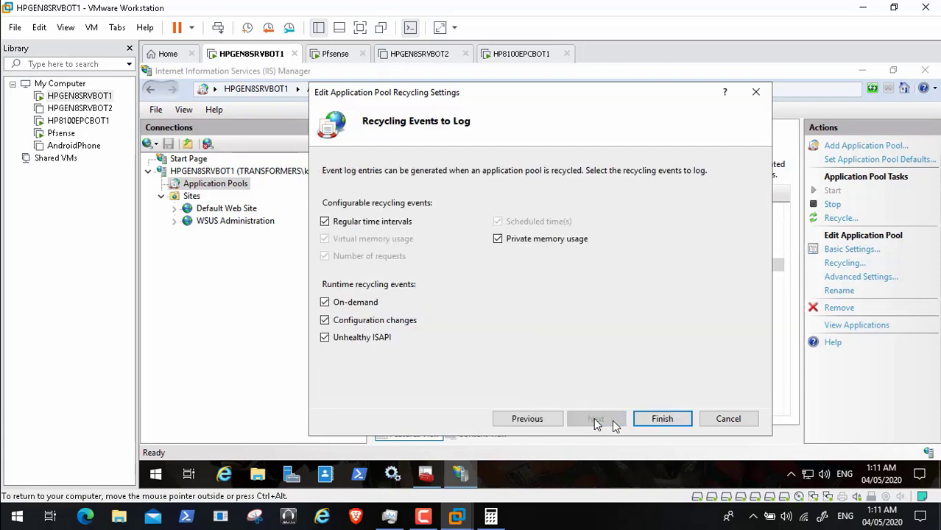
click(659, 419)
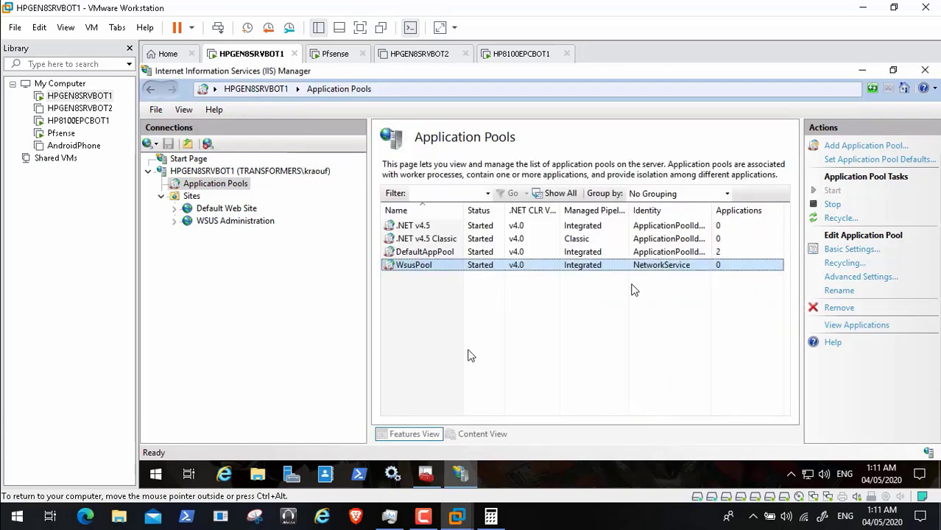
Step: Recheck WsusPool's recycling conditions without changing them, and bring up the Calculator window to close it
click(844, 265)
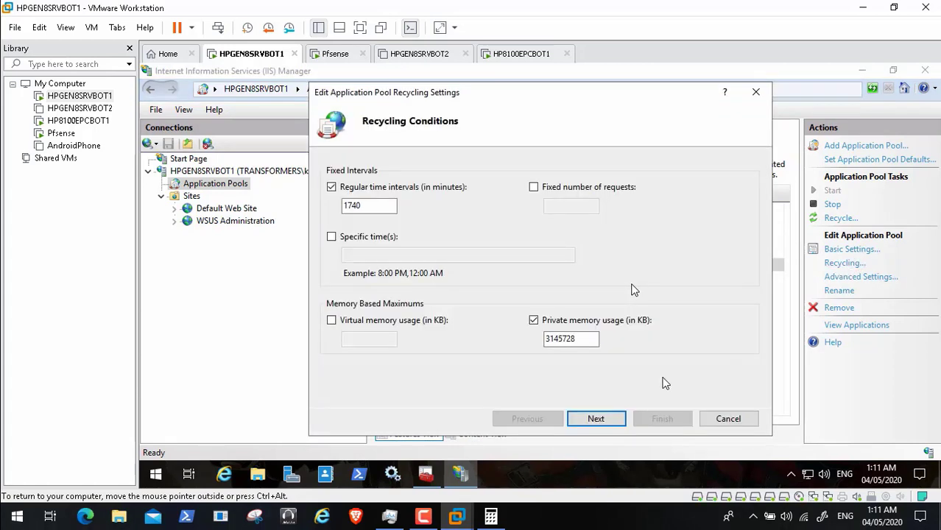
click(725, 418)
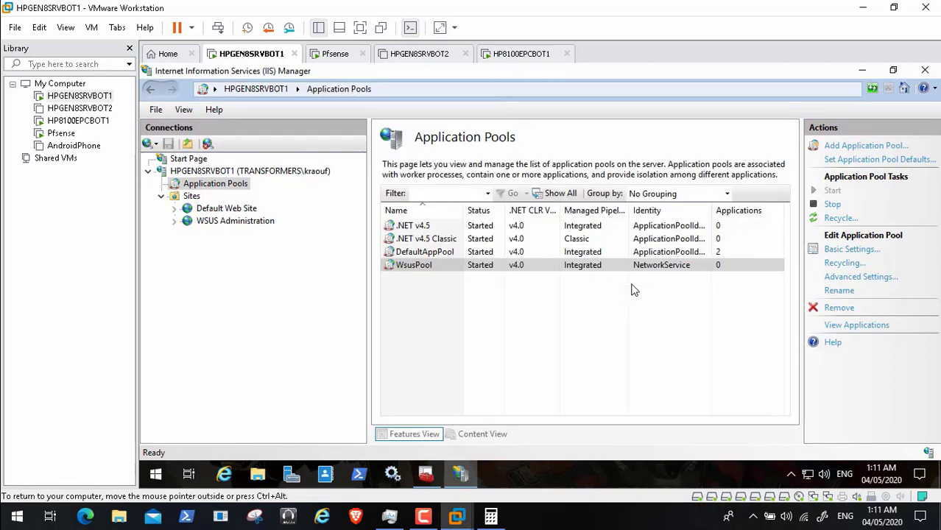
click(490, 516)
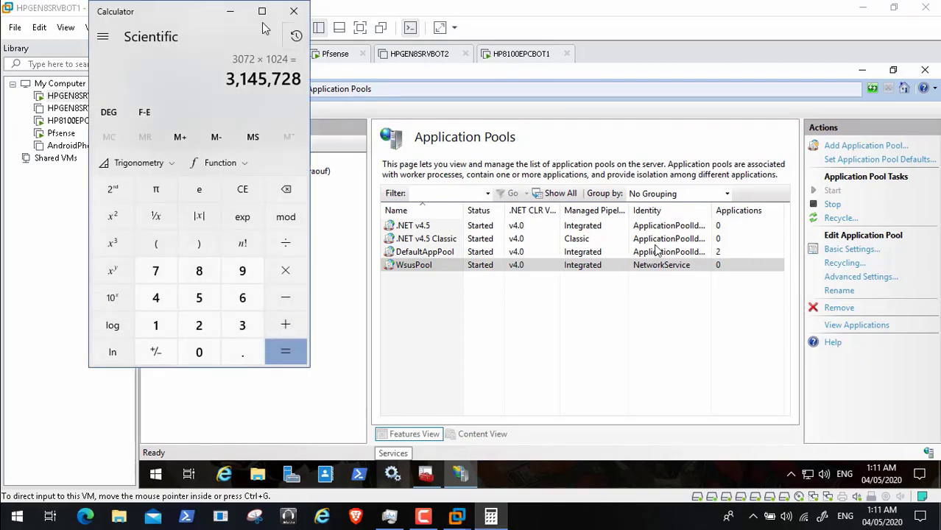
click(294, 11)
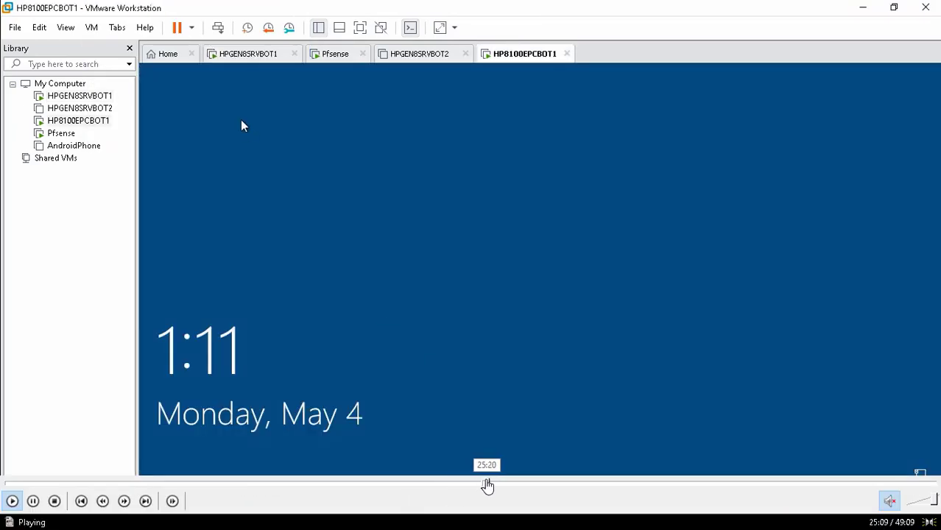
Step: Skip ahead in the video past HP8100EPCBOT1's sign-in and Windows Update check to the WSUS Unassigned Computers scene near 29:30
click(487, 486)
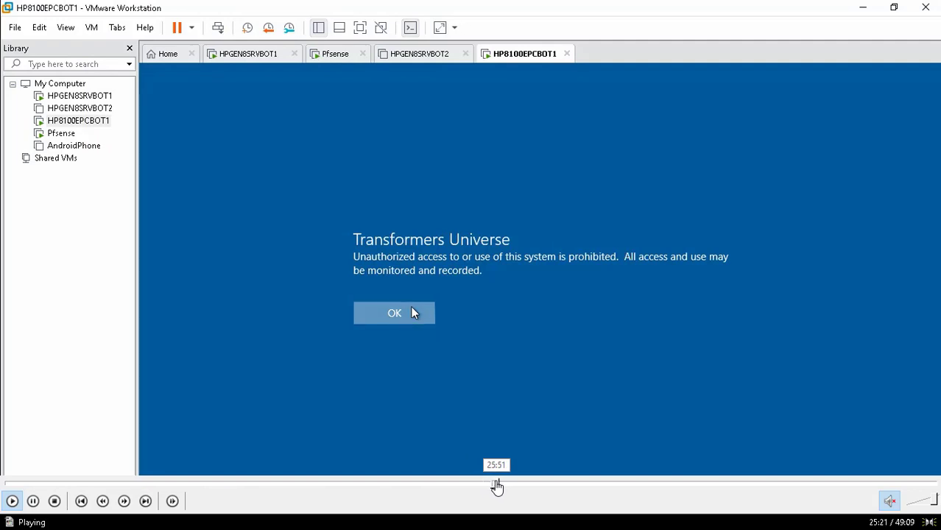
click(496, 486)
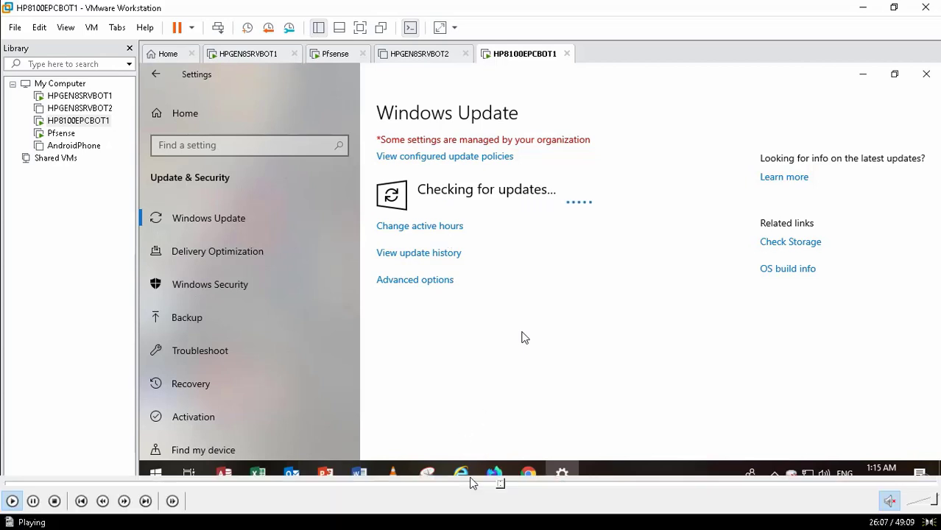
mouse_move(504, 482)
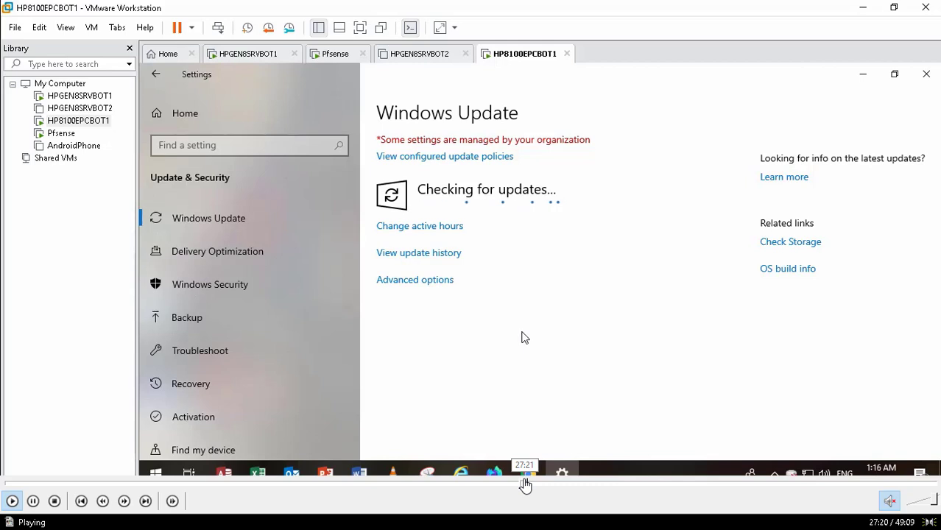
click(538, 484)
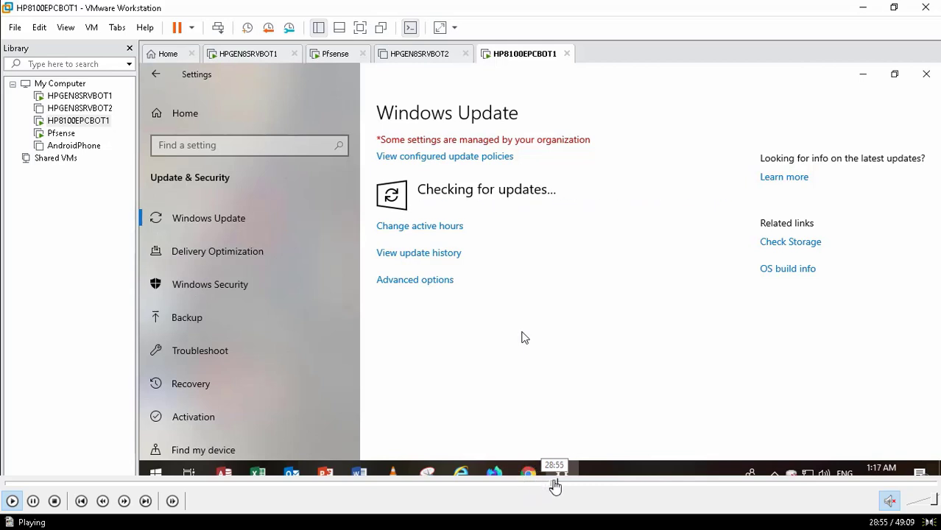
click(565, 485)
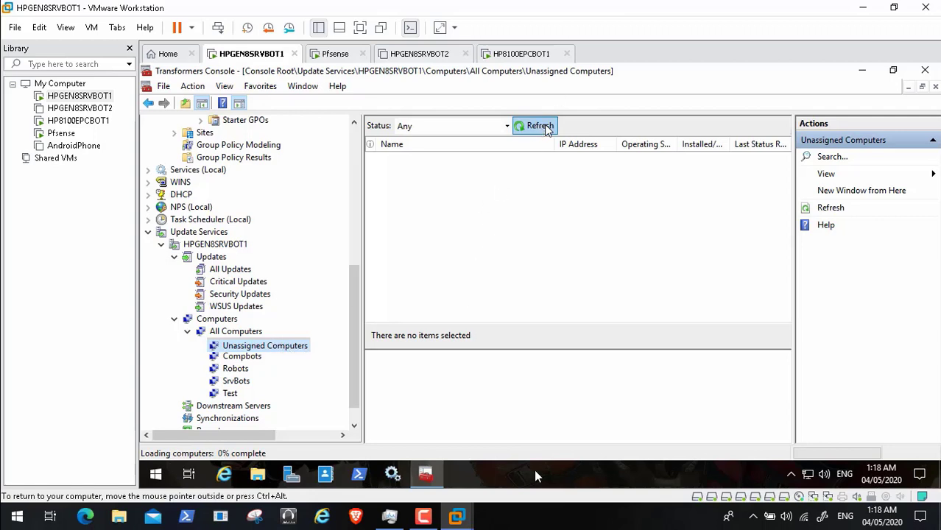
Step: Skip through the Unassigned Computers and Pfsense scenes to the HPGEN8SRVBOT1 Update Services overview, reaching about 31:06
mouse_move(539, 515)
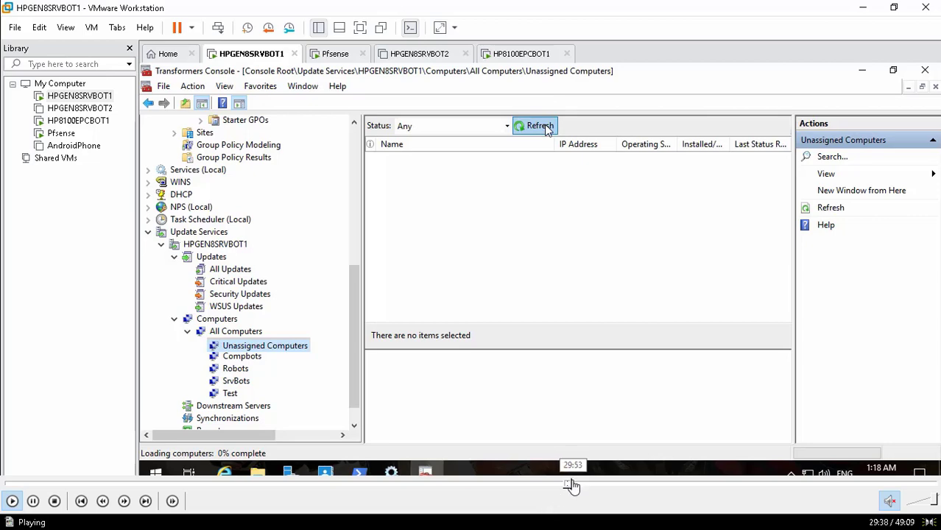
click(570, 486)
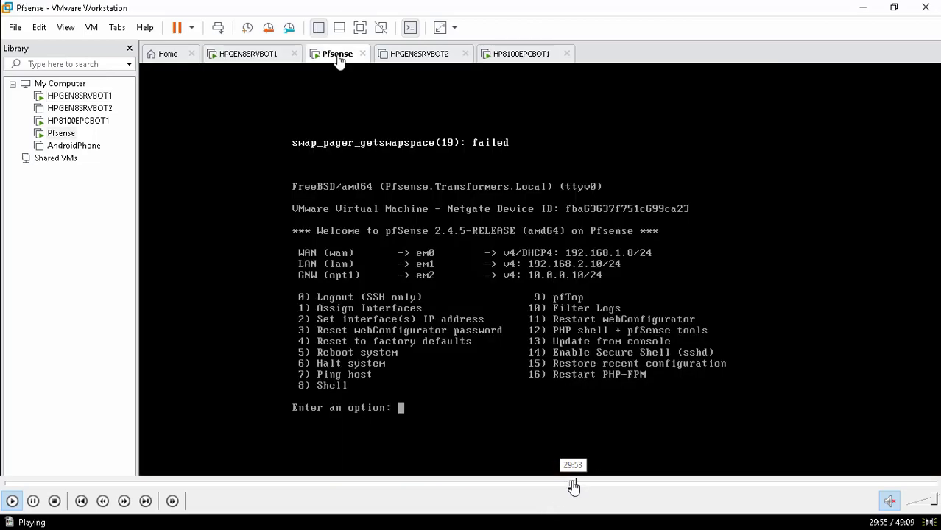
click(578, 486)
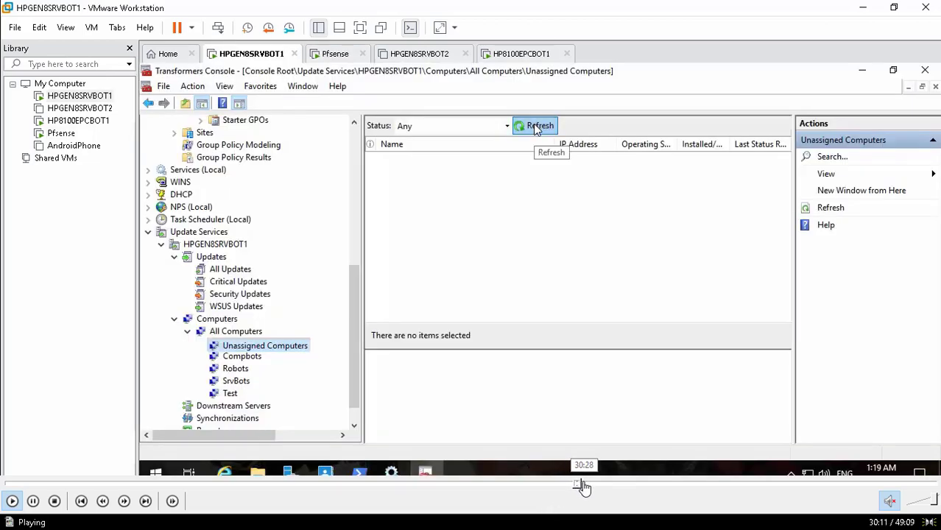
click(585, 486)
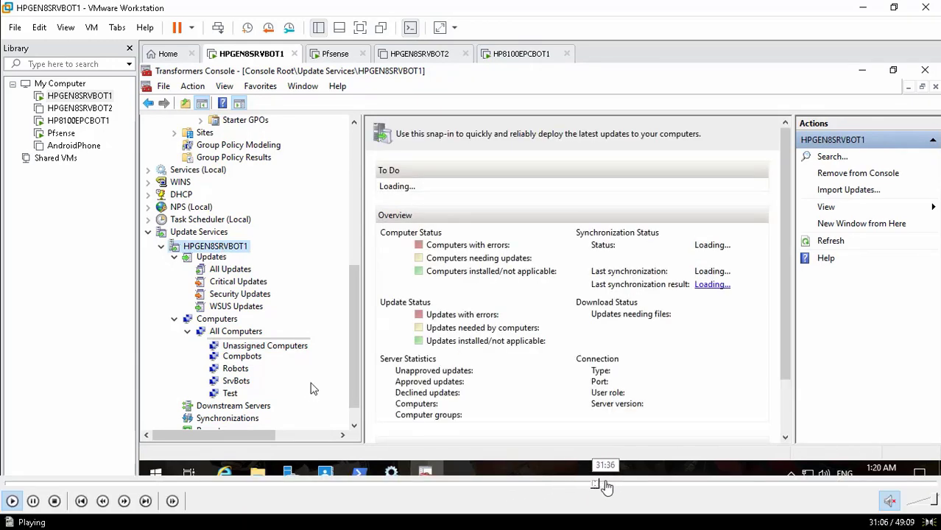
Step: Skip ahead from the WSUS server overview through the Security Updates loading scene to about 34:10
click(607, 487)
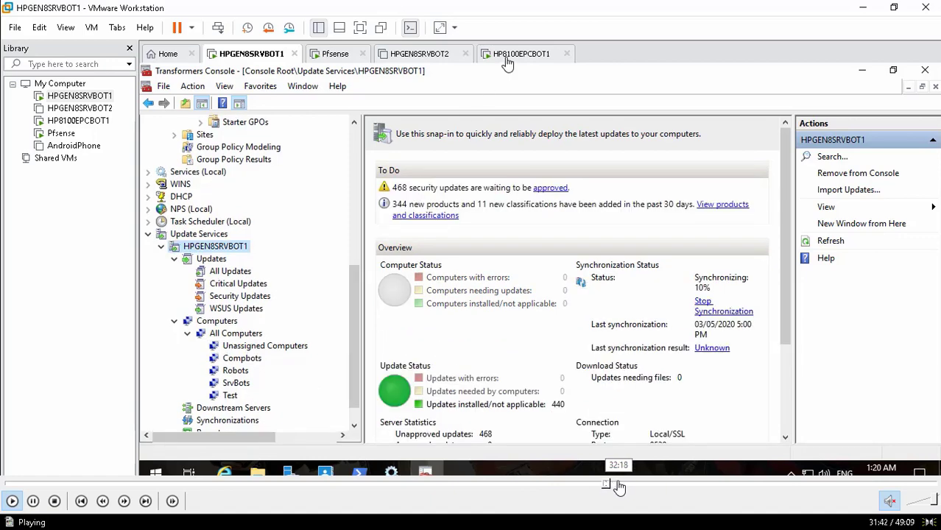
click(619, 487)
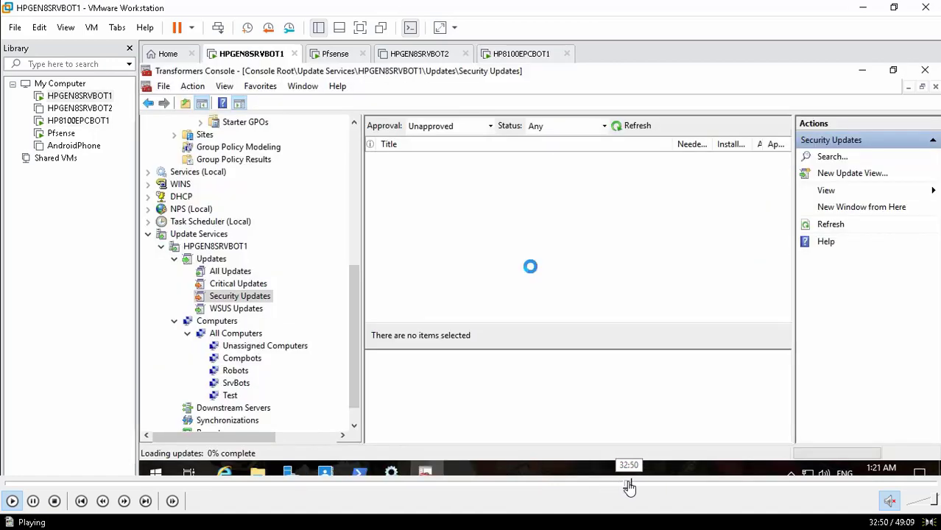
click(638, 487)
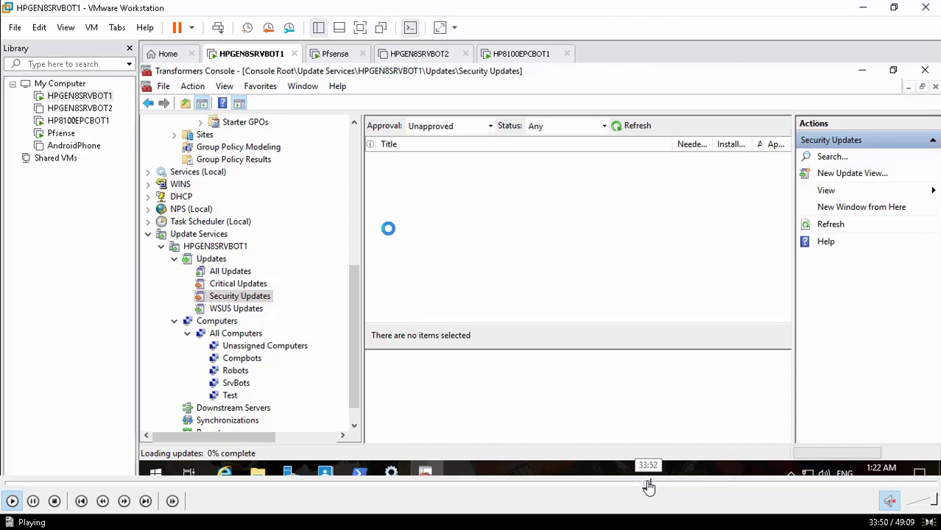
click(654, 486)
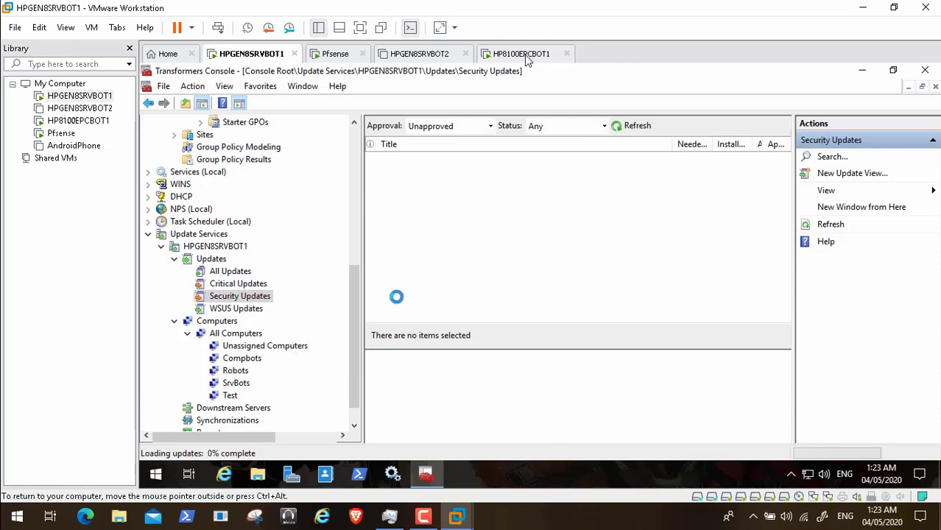
Step: Skip past the WSUS connection error and console reload to HP8100EPCBOT1's Windows Update page at about 37:40
mouse_move(657, 484)
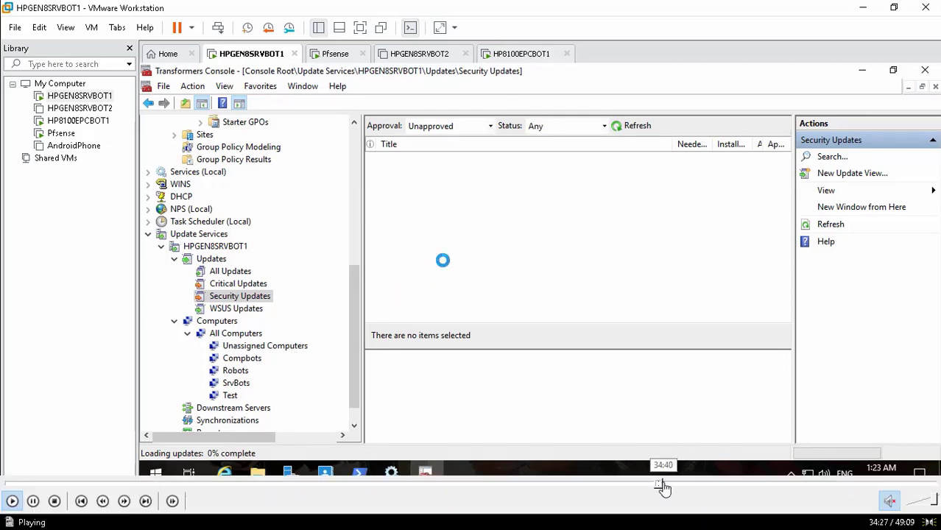
click(664, 484)
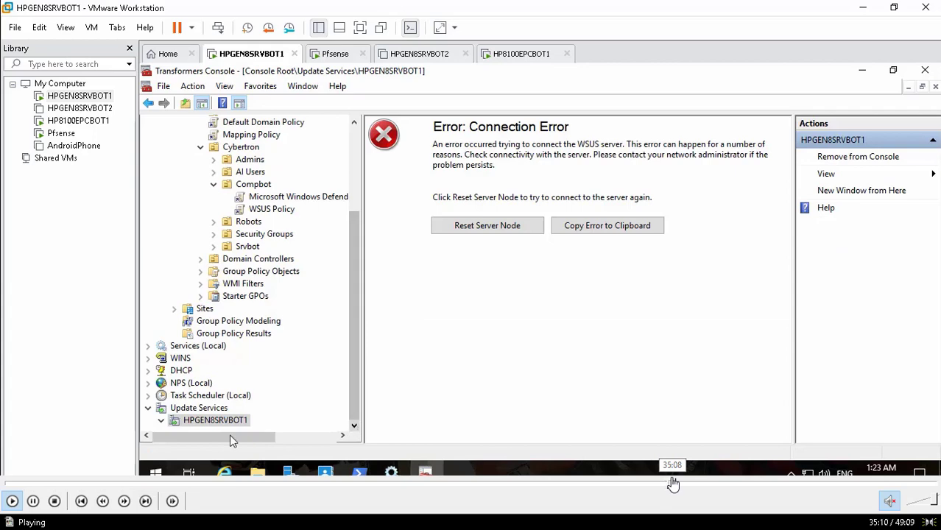
click(671, 485)
click(687, 488)
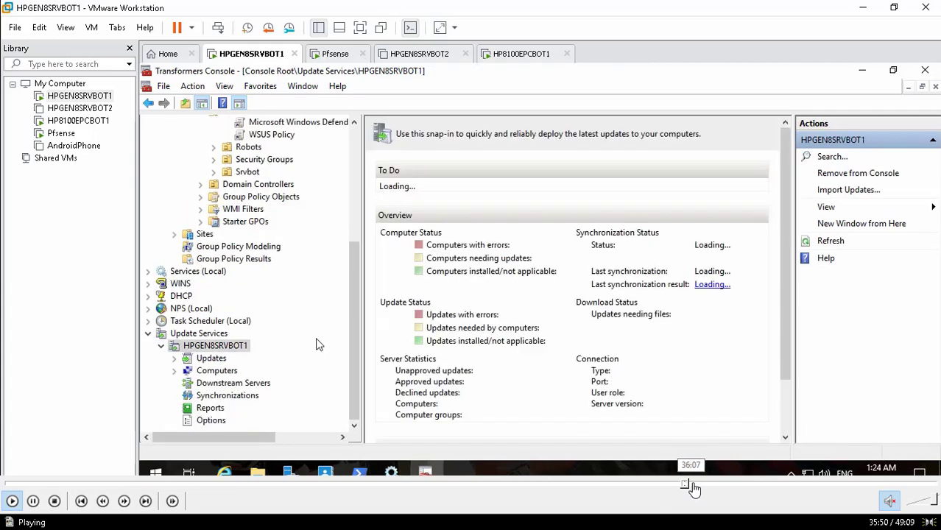
click(705, 488)
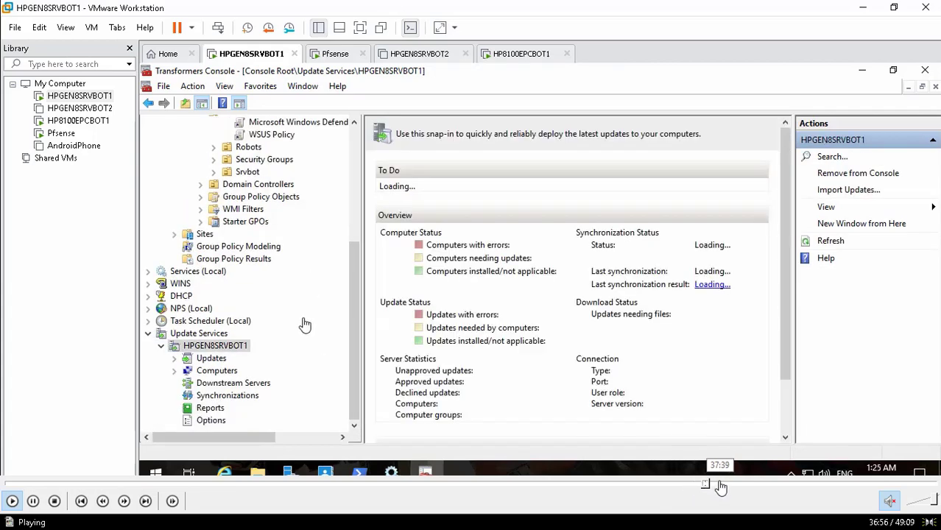
click(721, 488)
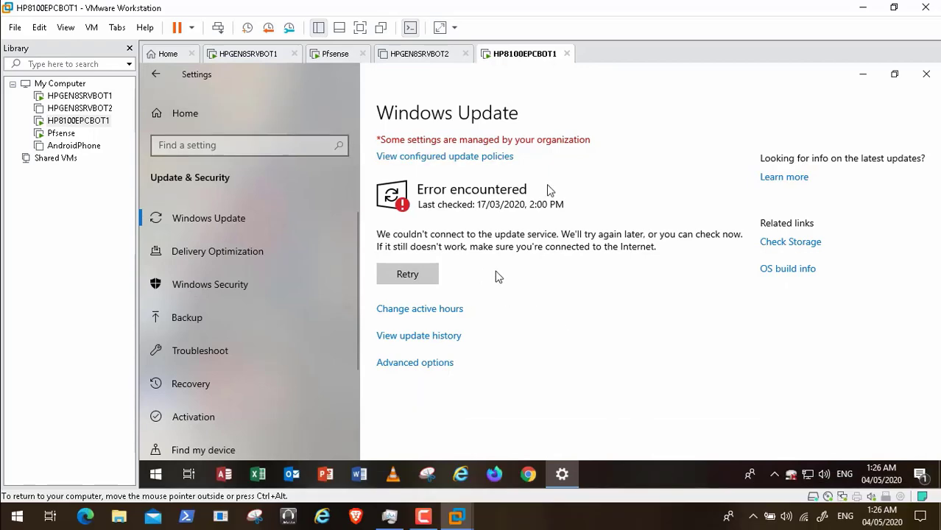
Step: Skip ahead from the Windows Update page to the Administrative Tools scene on HP8100EPCBOT1
mouse_move(687, 499)
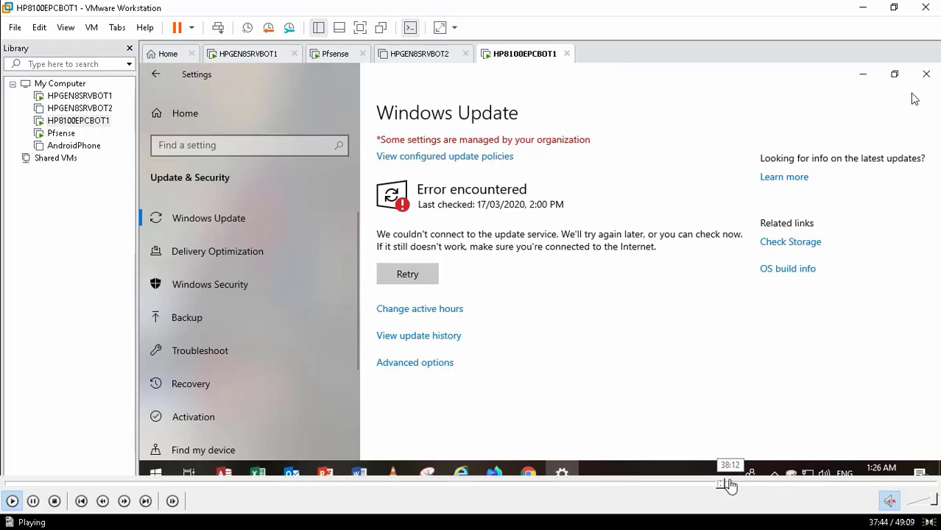
click(728, 486)
click(737, 486)
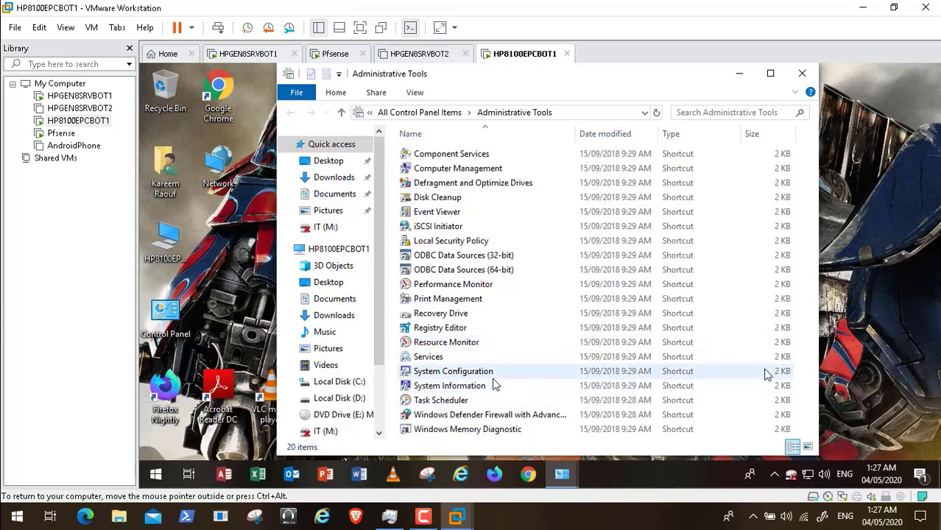
Step: In the scene, launch Event Viewer from HP8100EPCBOT1's Administrative Tools and close the Control Panel windows
click(442, 212)
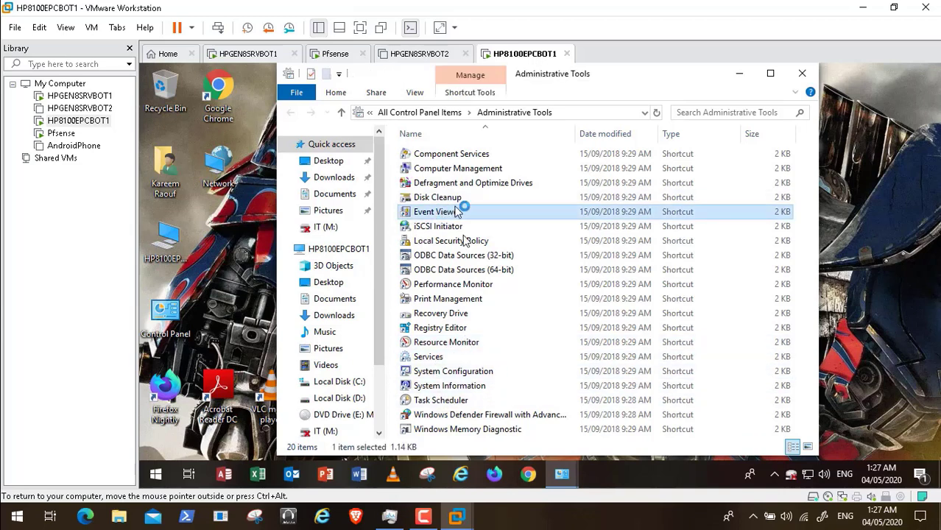
click(802, 74)
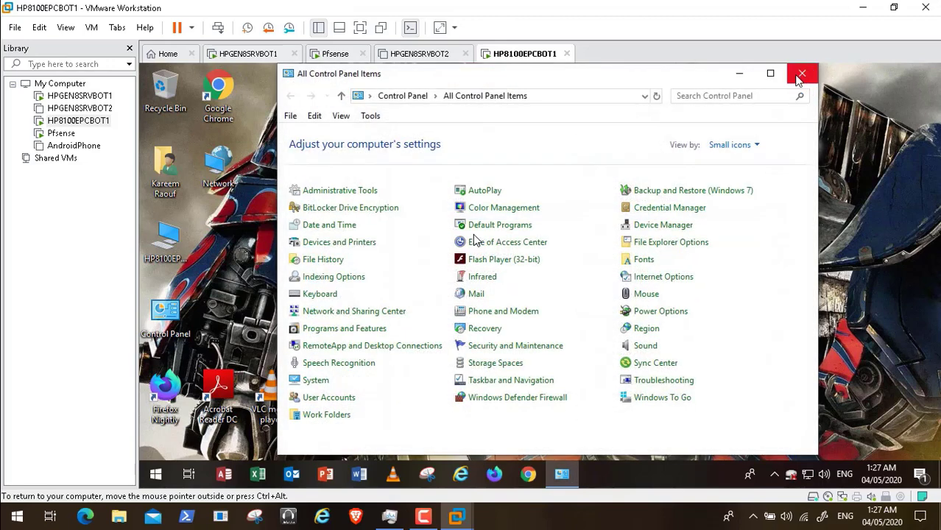
click(801, 74)
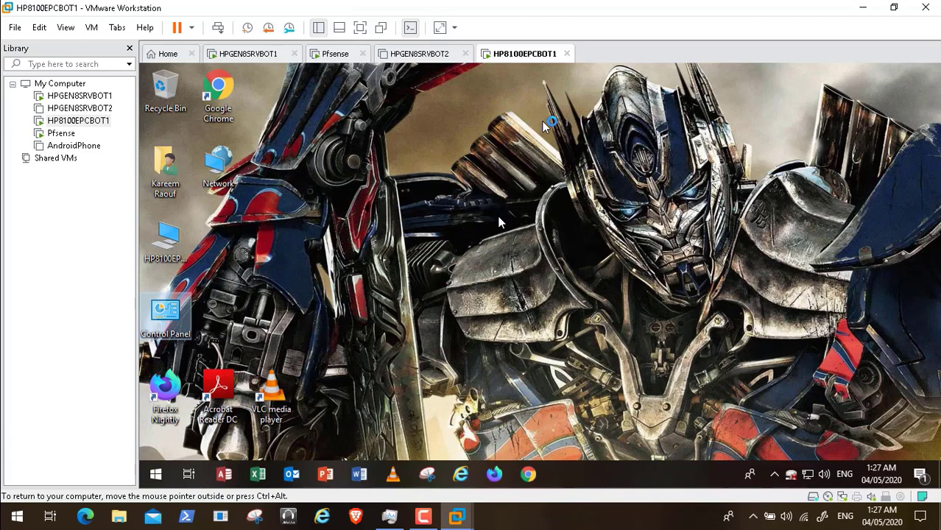
Step: Return to the HPGEN8SRVBOT1 console and skip ahead past 40:51 to the Event Viewer scene with the Microsoft Windows logs expanded
click(250, 54)
mouse_move(666, 473)
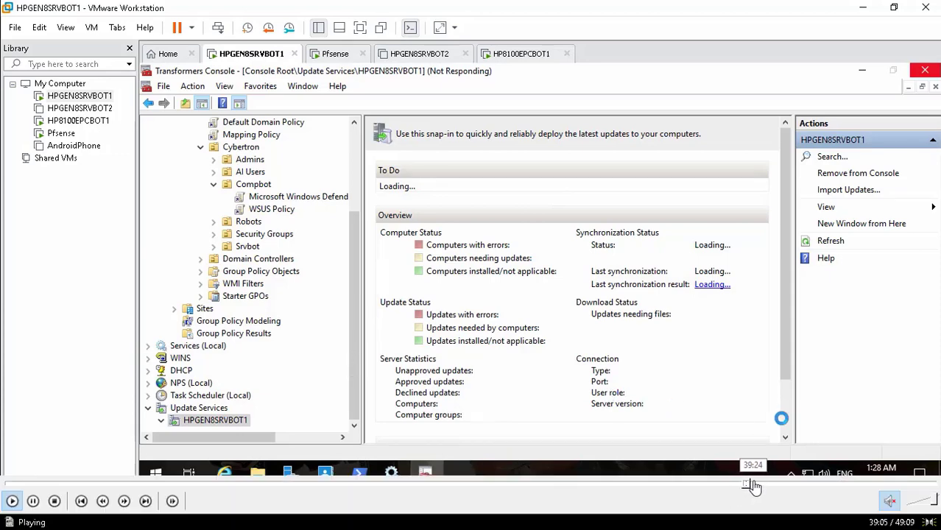
click(756, 486)
click(764, 486)
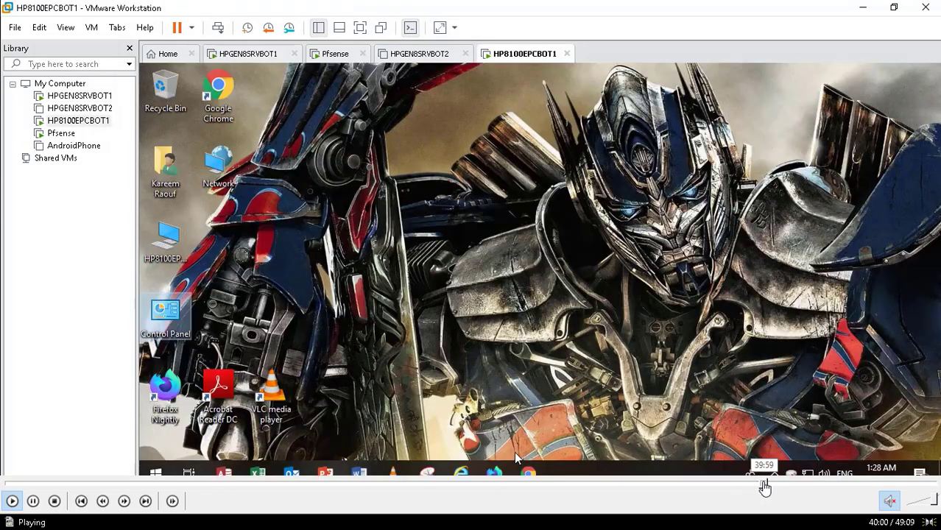
click(773, 486)
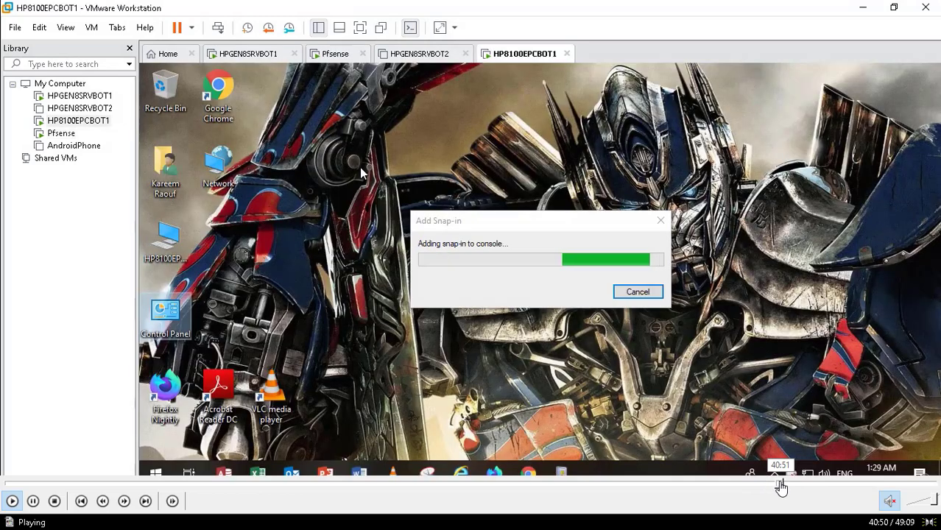
click(780, 486)
click(784, 486)
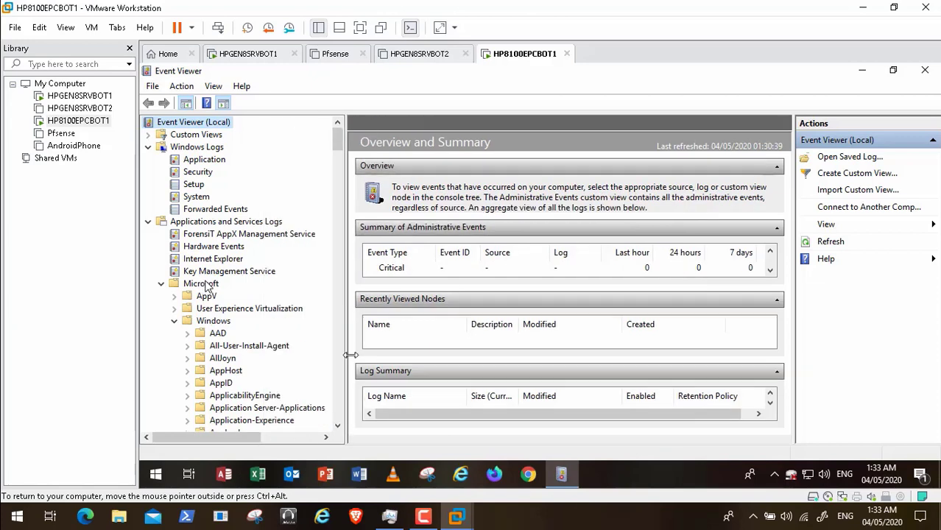
Step: In the Event Viewer scene, locate and select the WindowsUpdateClient folder among the Microsoft Windows logs
drag(344, 143, 343, 415)
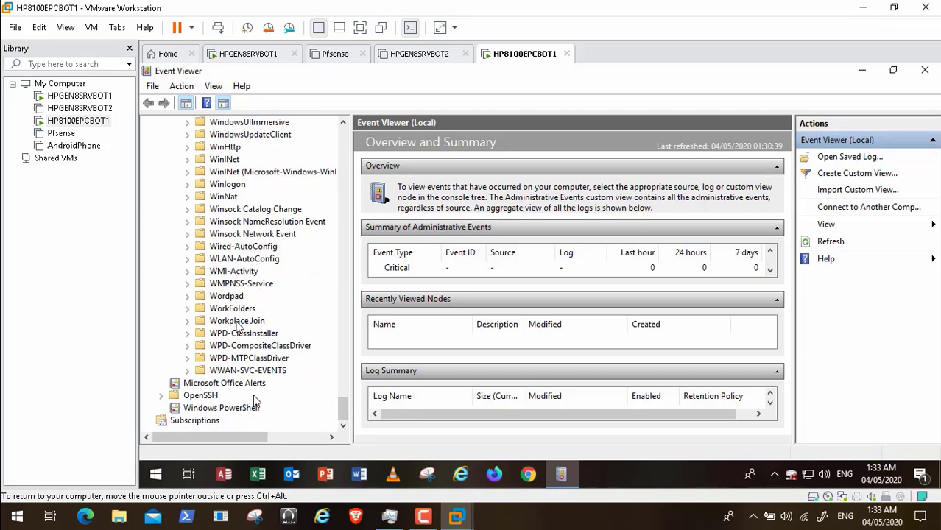
click(344, 124)
click(343, 124)
click(344, 124)
click(344, 124)
click(344, 123)
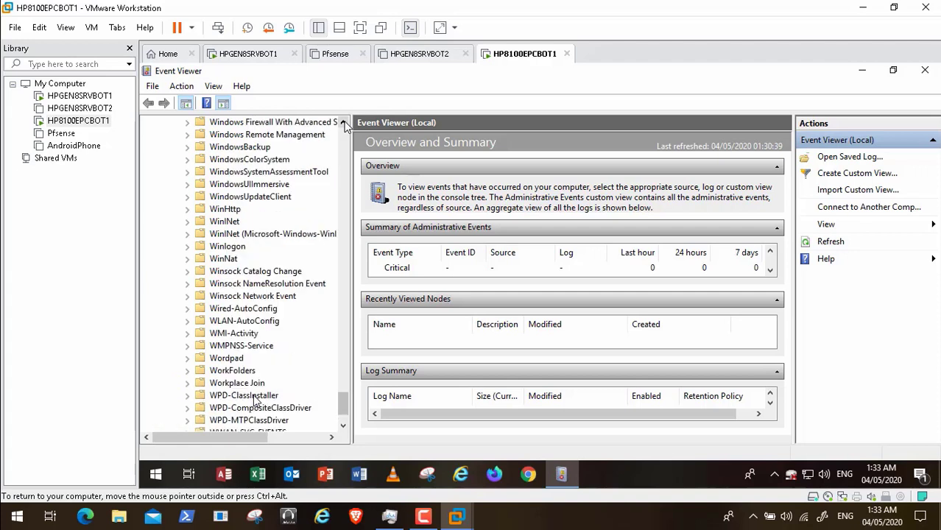
click(344, 124)
click(344, 123)
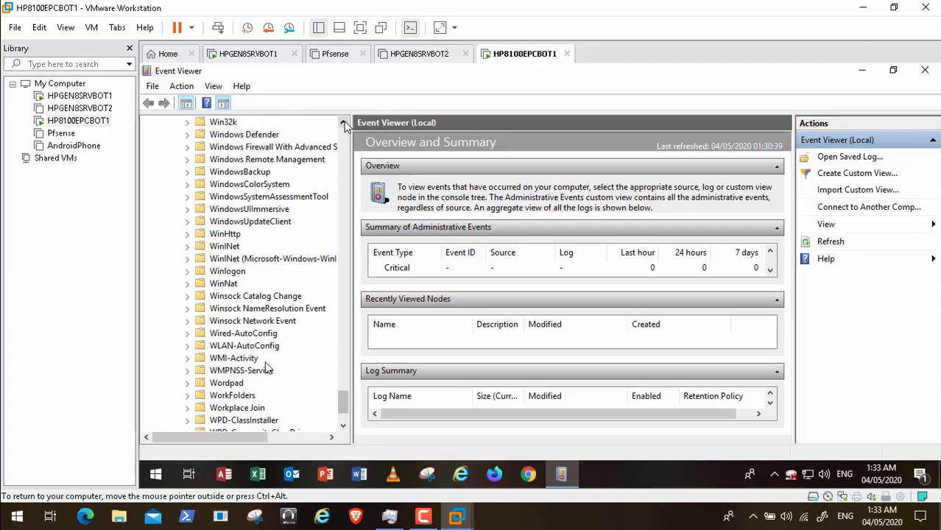
click(249, 223)
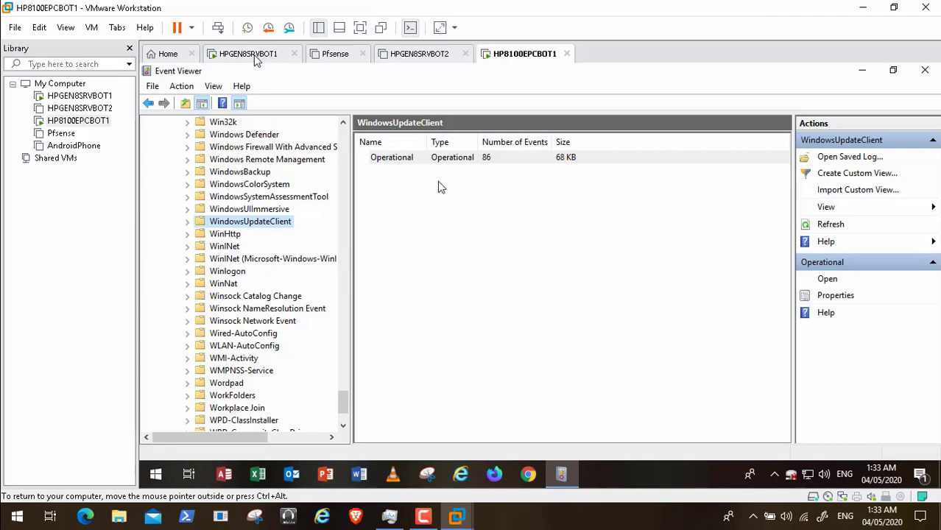
Step: Expand WindowsUpdateClient and show the events in its Operational log
click(404, 161)
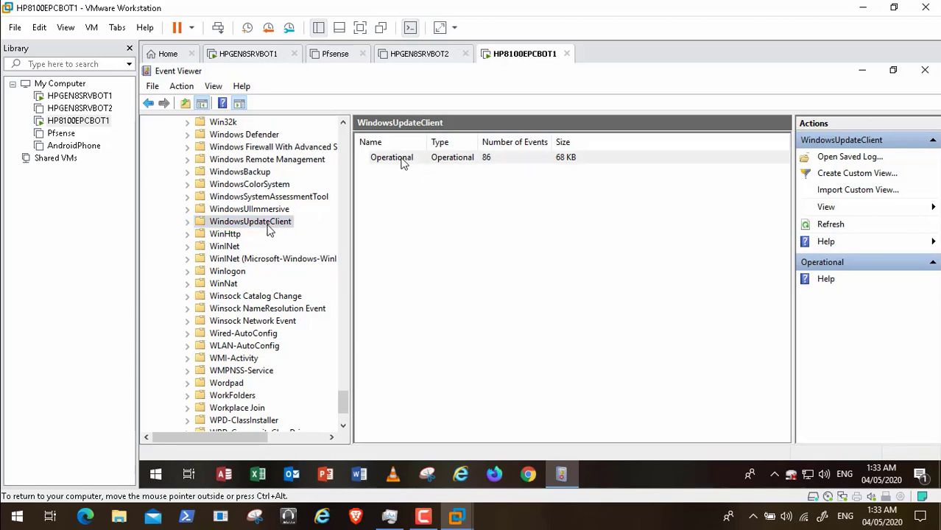
click(189, 222)
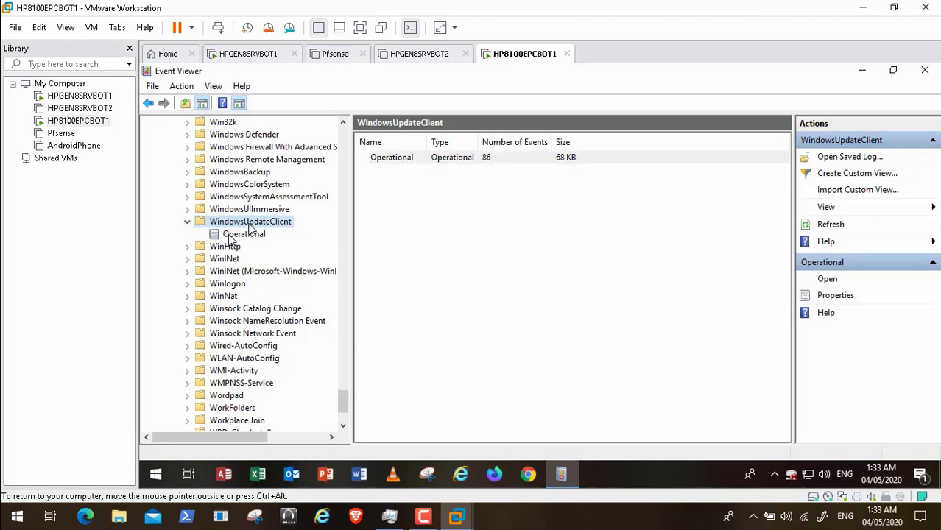
click(249, 234)
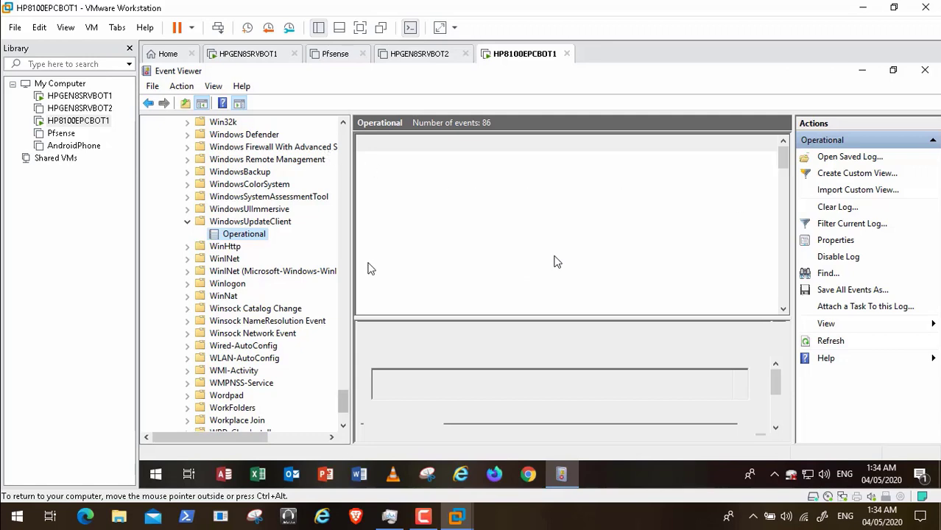
Step: Open the properties of the newest Event 25 error, logged 04/05/2020 01:26:31, and highlight its error description
mouse_move(692, 505)
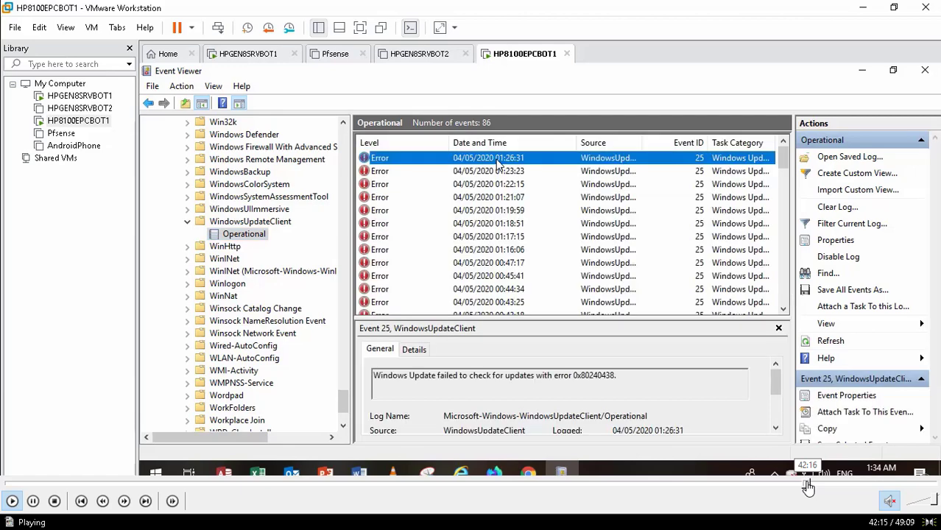
double_click(496, 163)
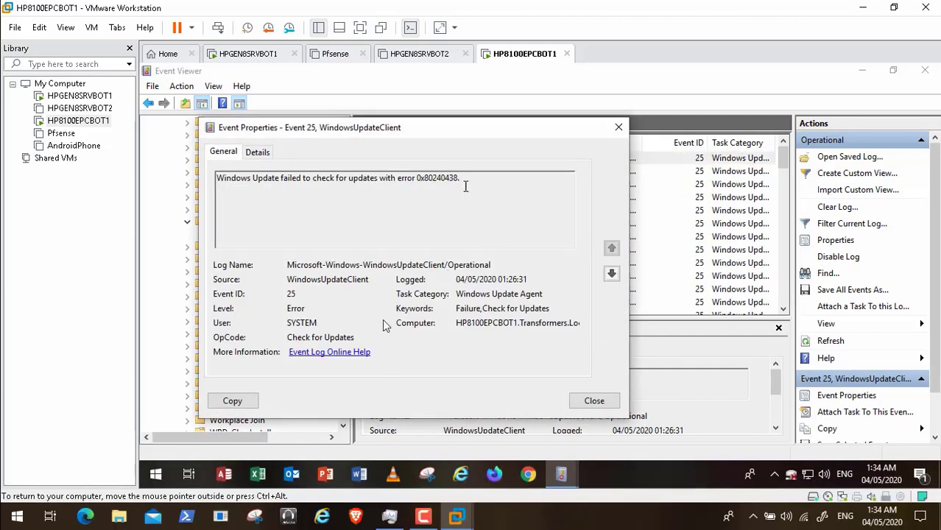
mouse_move(32, 502)
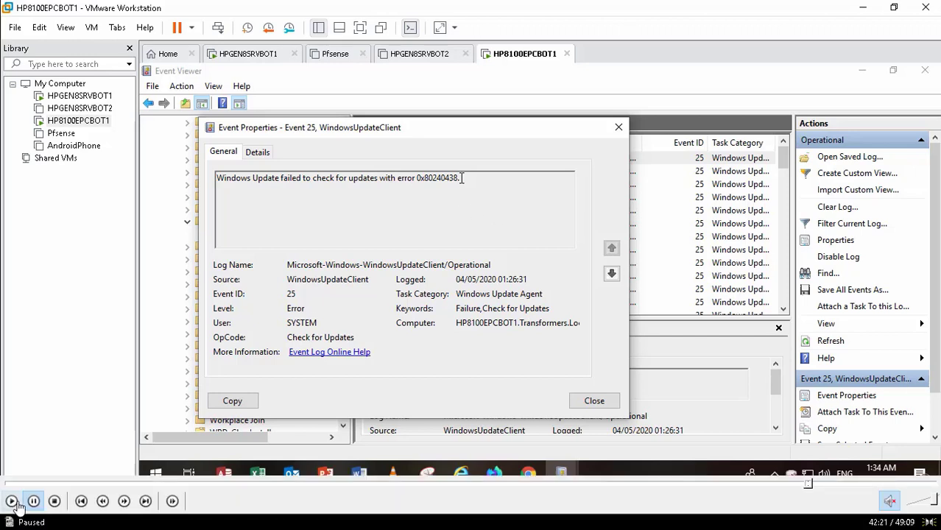
drag(461, 178, 276, 170)
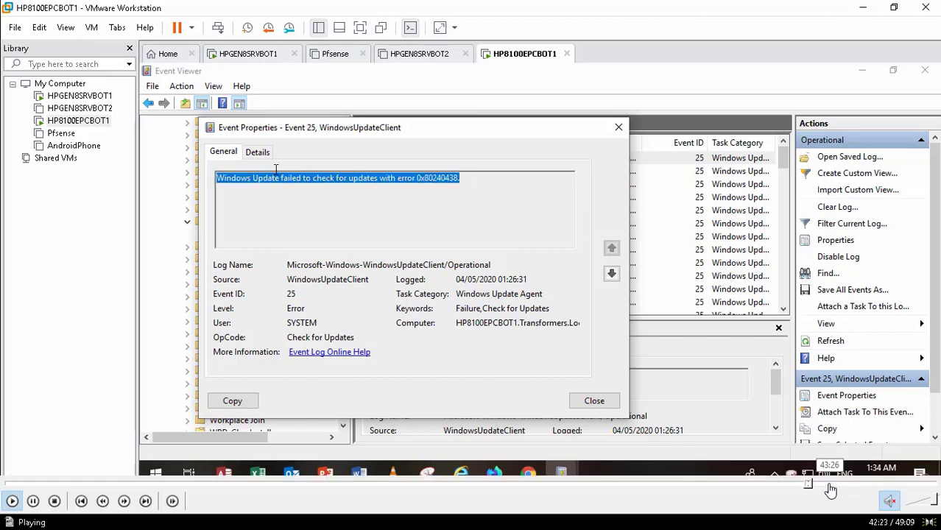
Step: Skip ahead in the recording past the Paint screenshot saving to the Brave search for windows update error 0x80240438
click(824, 486)
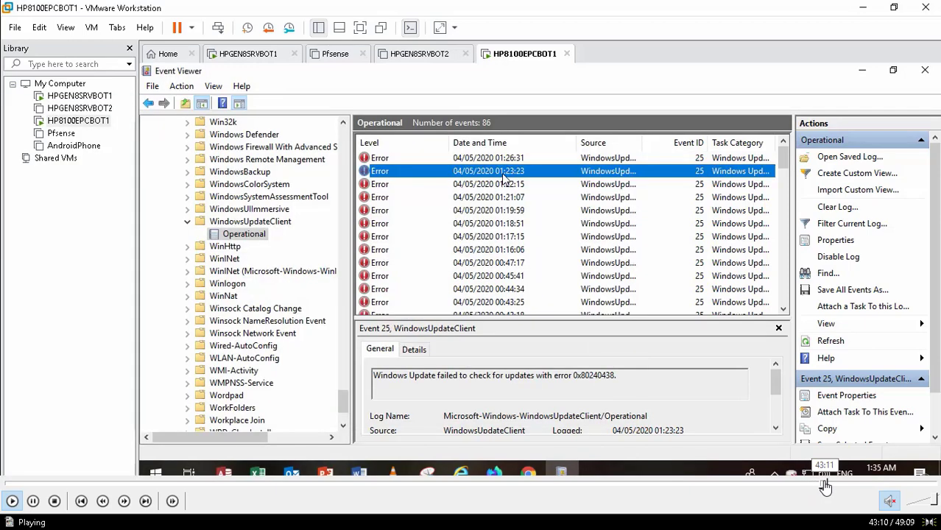
click(836, 486)
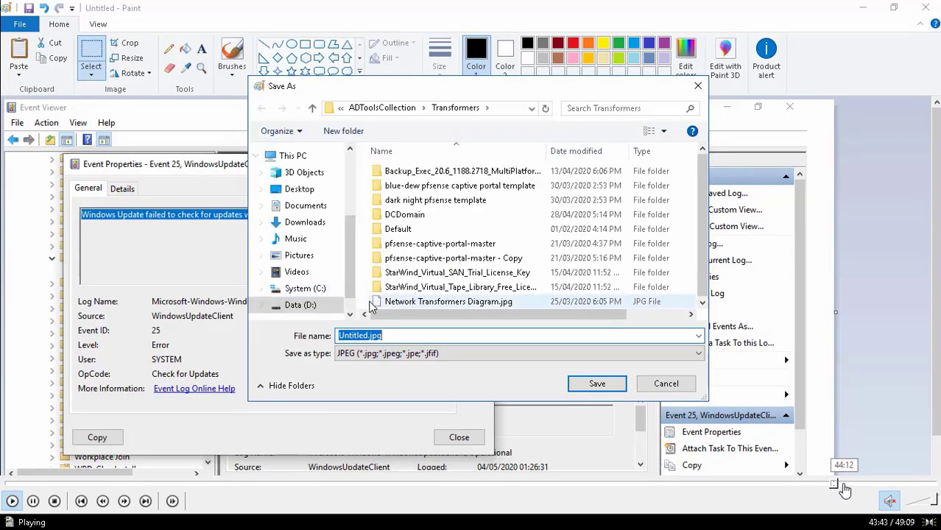
click(845, 485)
click(862, 484)
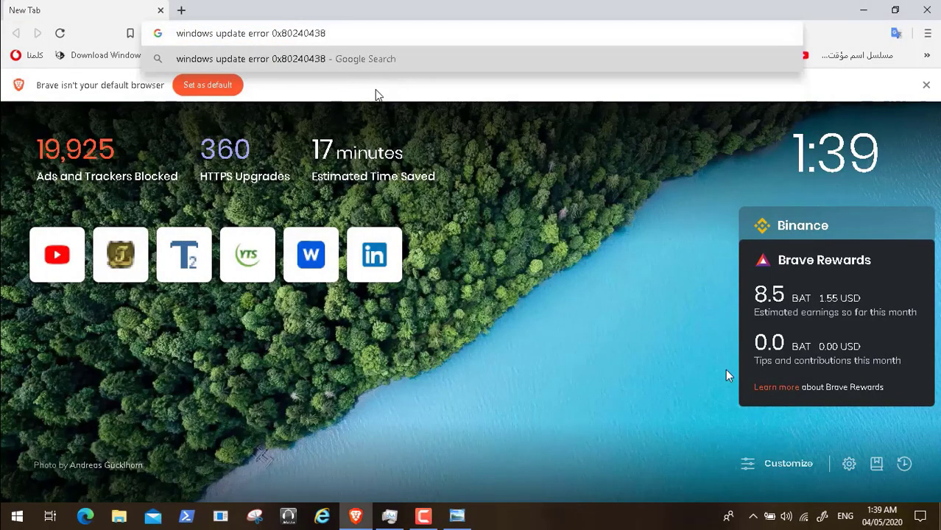
Step: Check the error code in Windows Update Error.jpg, and from the Google results open ugetfix.com's article on fixing 0x80240438
click(457, 517)
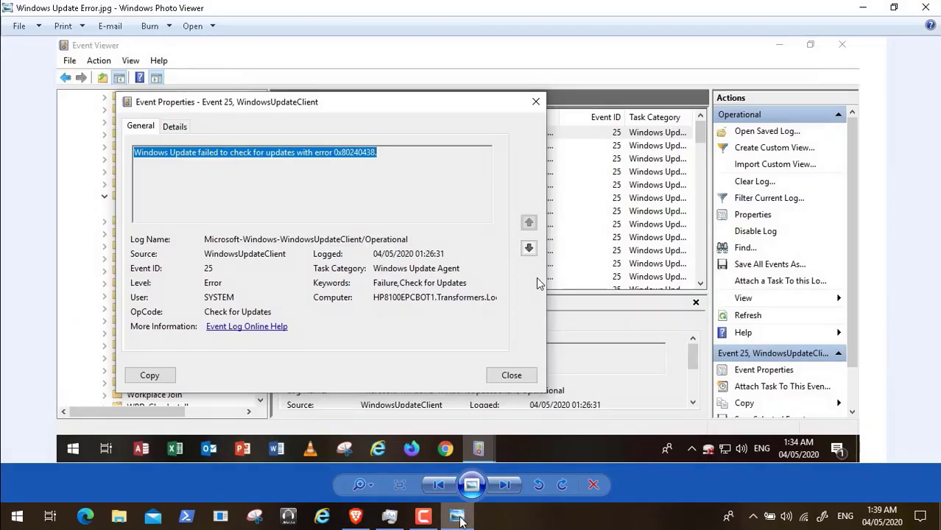
click(867, 10)
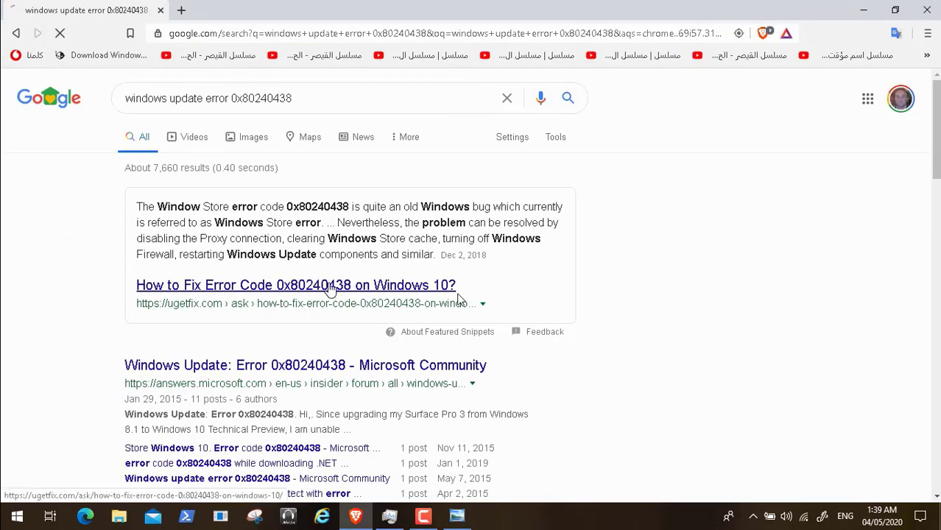
click(433, 293)
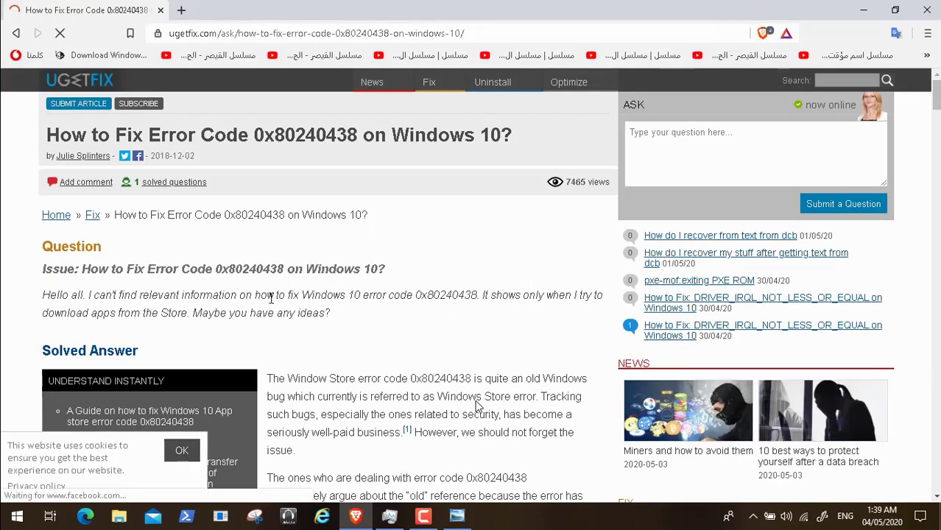
Step: Skip ahead from the ugetfix.com article to the proxy server instructions in thewindowsclub.com's article on error 0x80240438
mouse_move(739, 508)
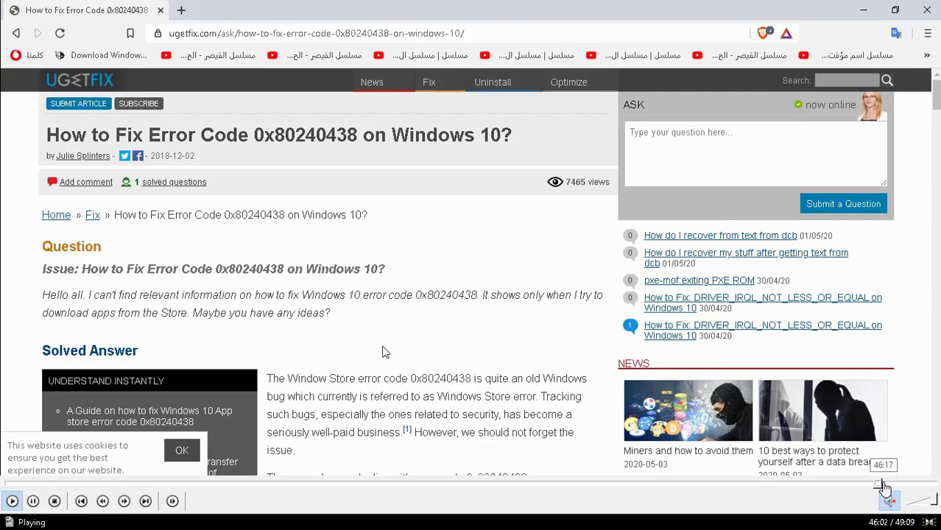
click(884, 486)
click(892, 486)
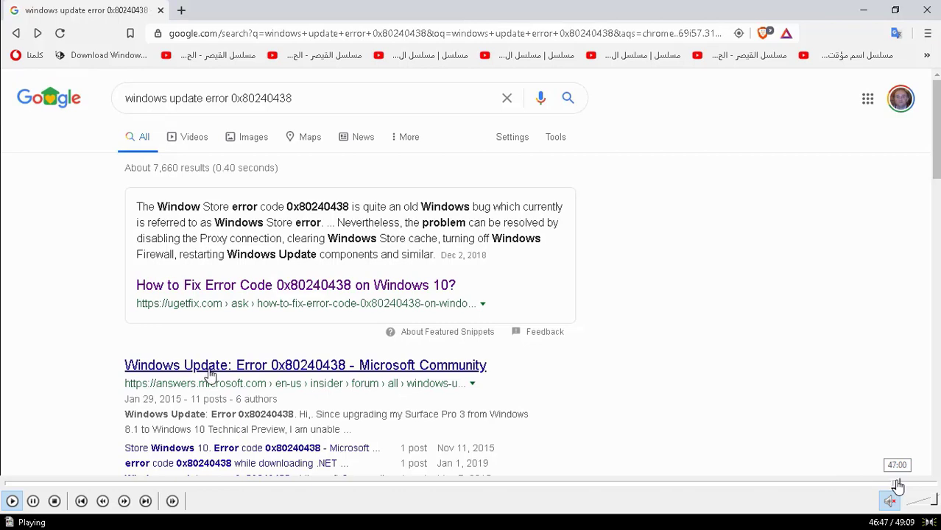
click(894, 486)
click(900, 486)
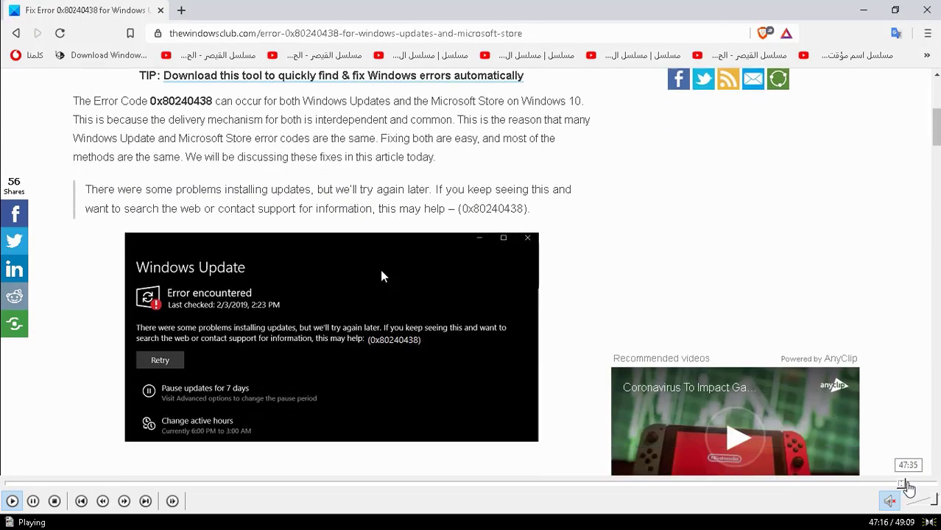
click(909, 488)
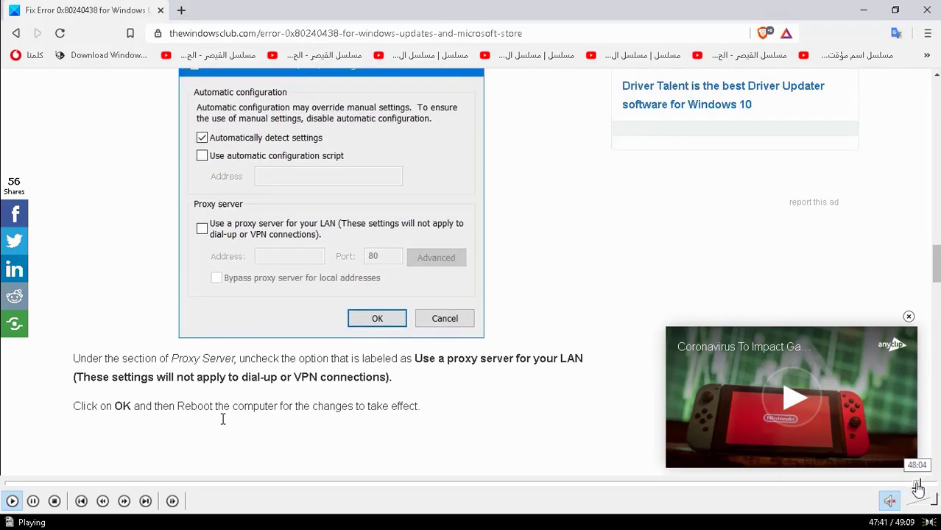
click(917, 488)
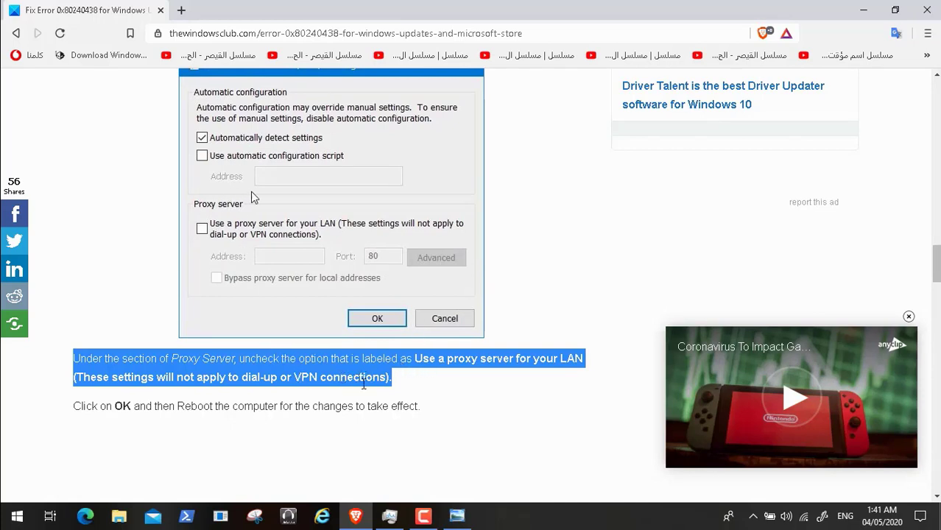
Step: Review thewindowsclub.com's fixes for error 0x80240438, from the introduction and LAN proxy settings to the Windows Update features policy
scroll(340, 275, up, 4)
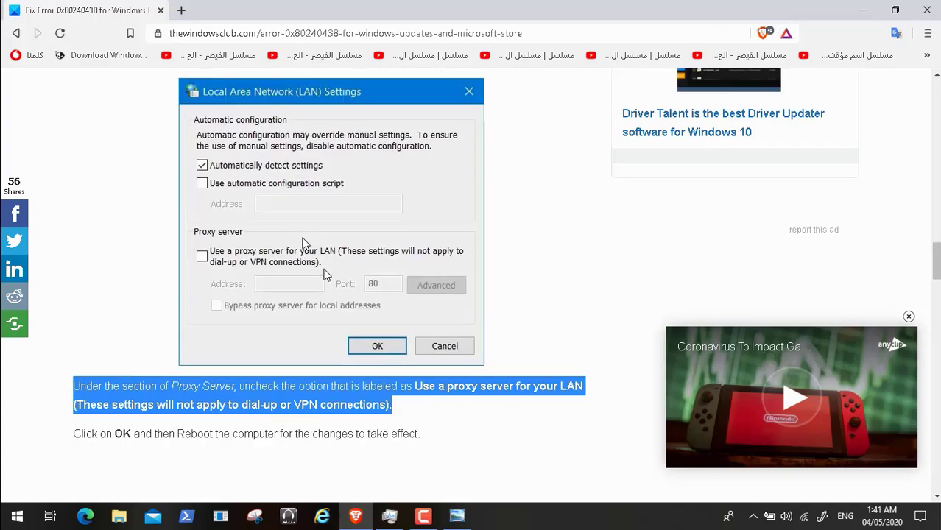
scroll(326, 275, up, 2)
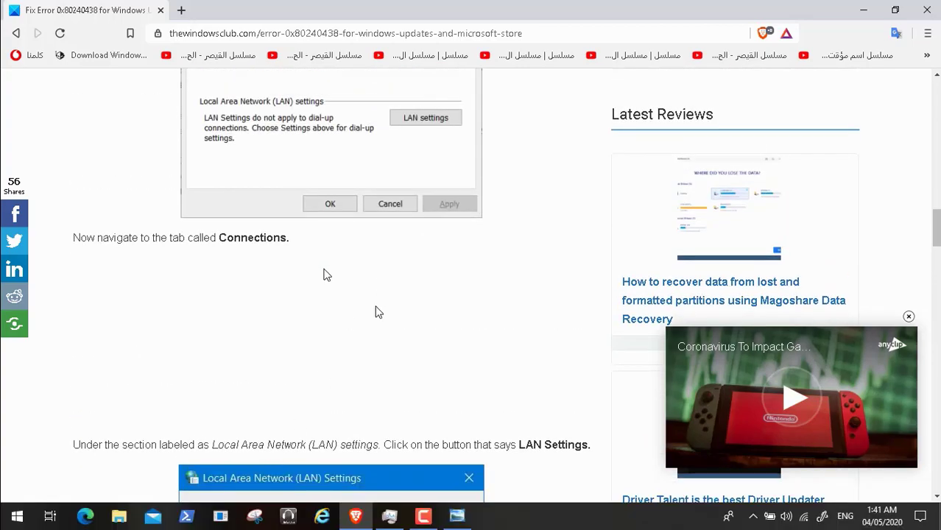
scroll(326, 275, up, 10)
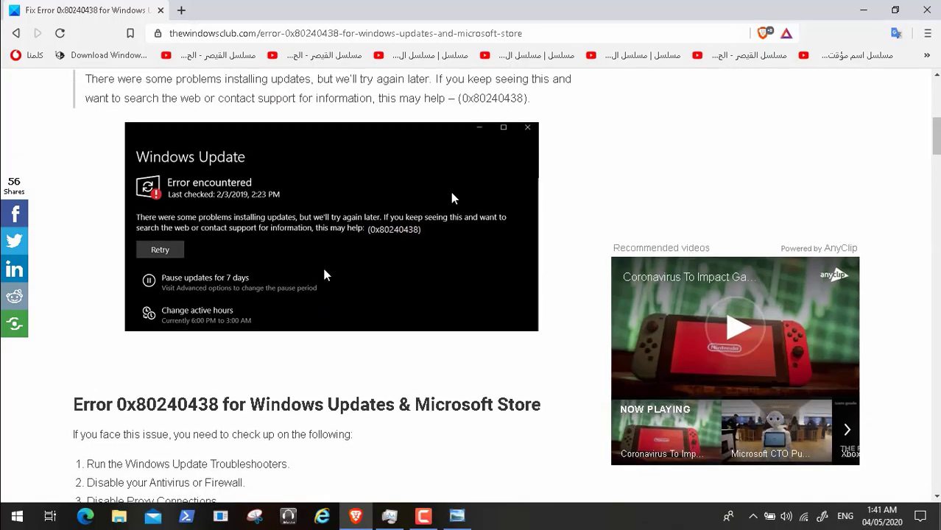
scroll(327, 274, up, 2)
scroll(326, 274, down, 8)
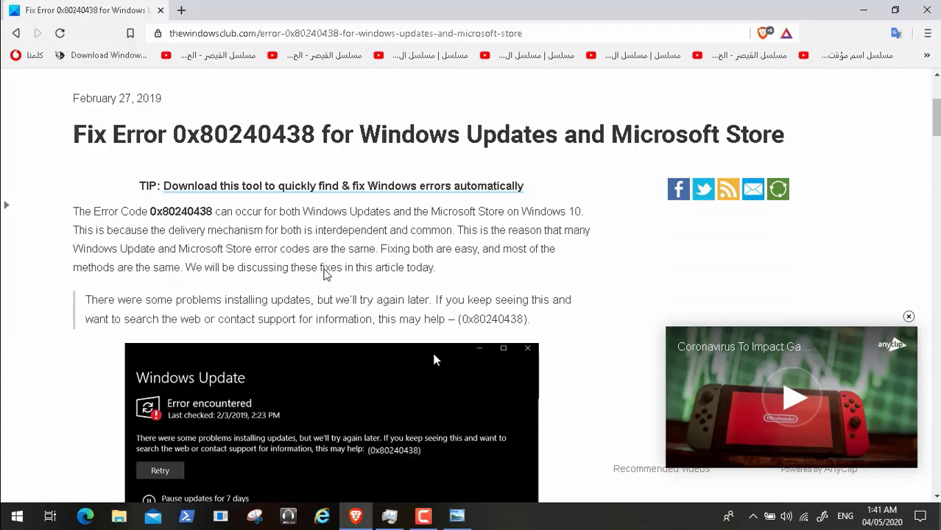
scroll(326, 274, down, 15)
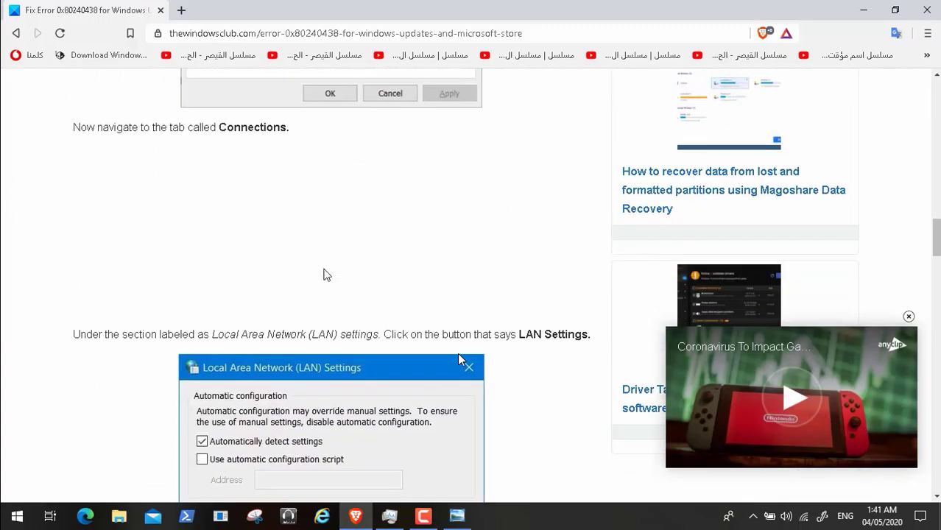
scroll(326, 275, down, 5)
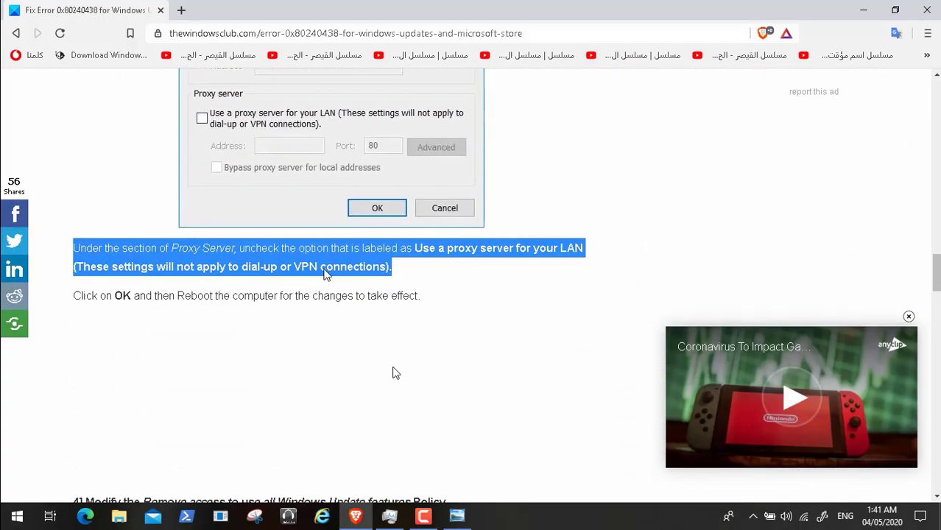
scroll(326, 275, down, 2)
scroll(326, 274, down, 3)
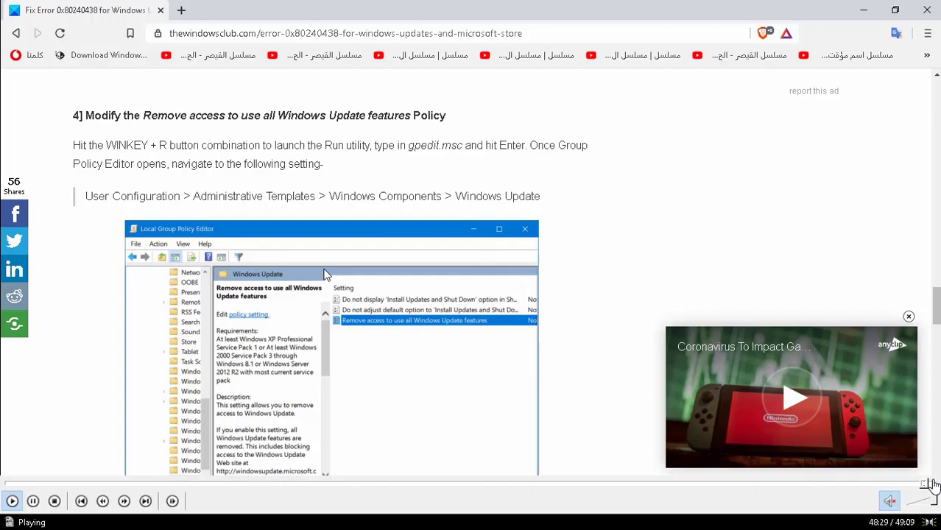
Step: Skip to the end of Video126.mp4, leave full screen, close the player and bring up the Camtasia recorder
click(934, 486)
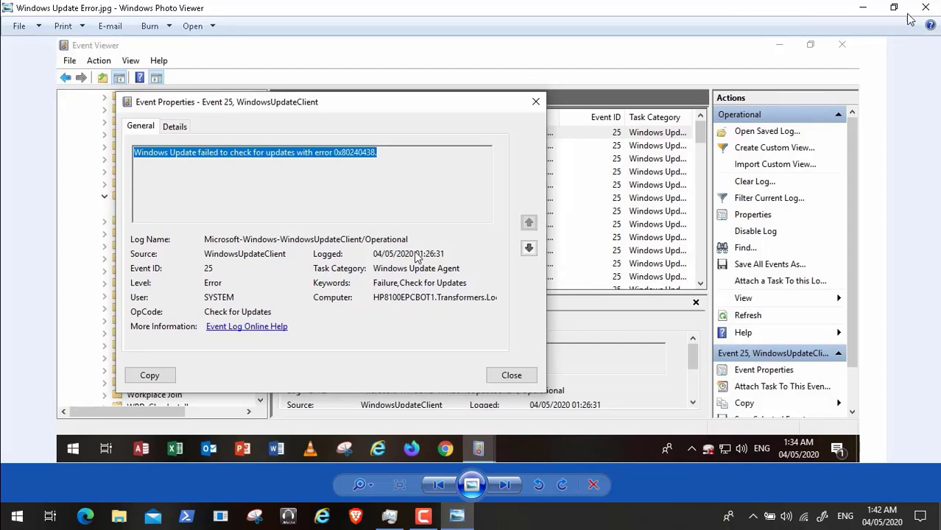
key(Escape)
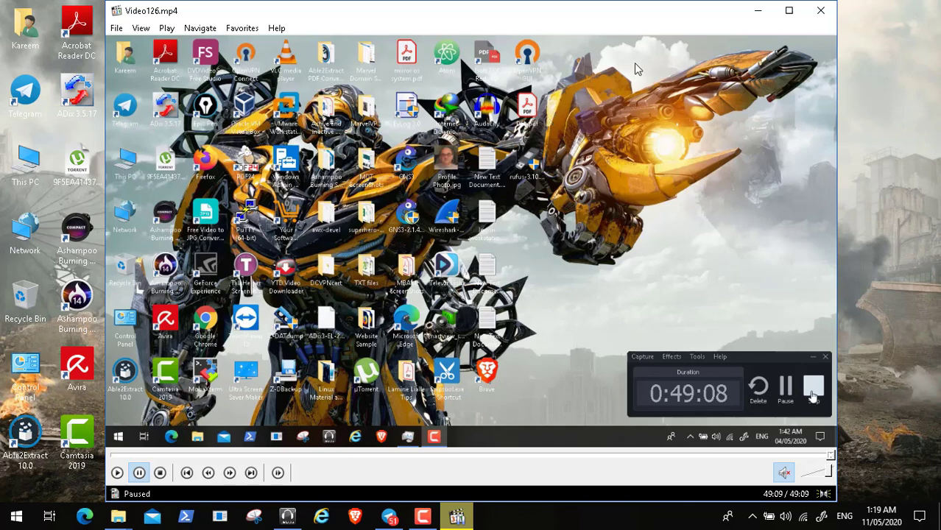
click(818, 11)
click(425, 516)
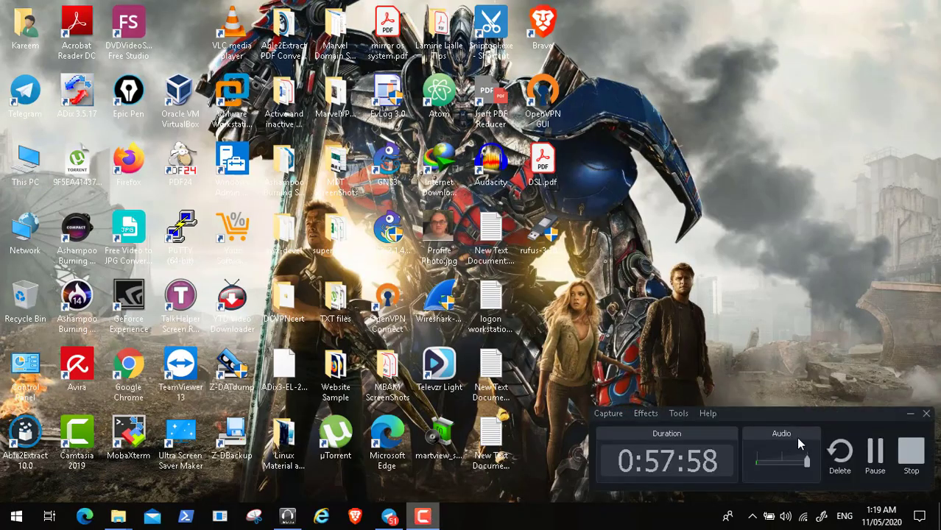